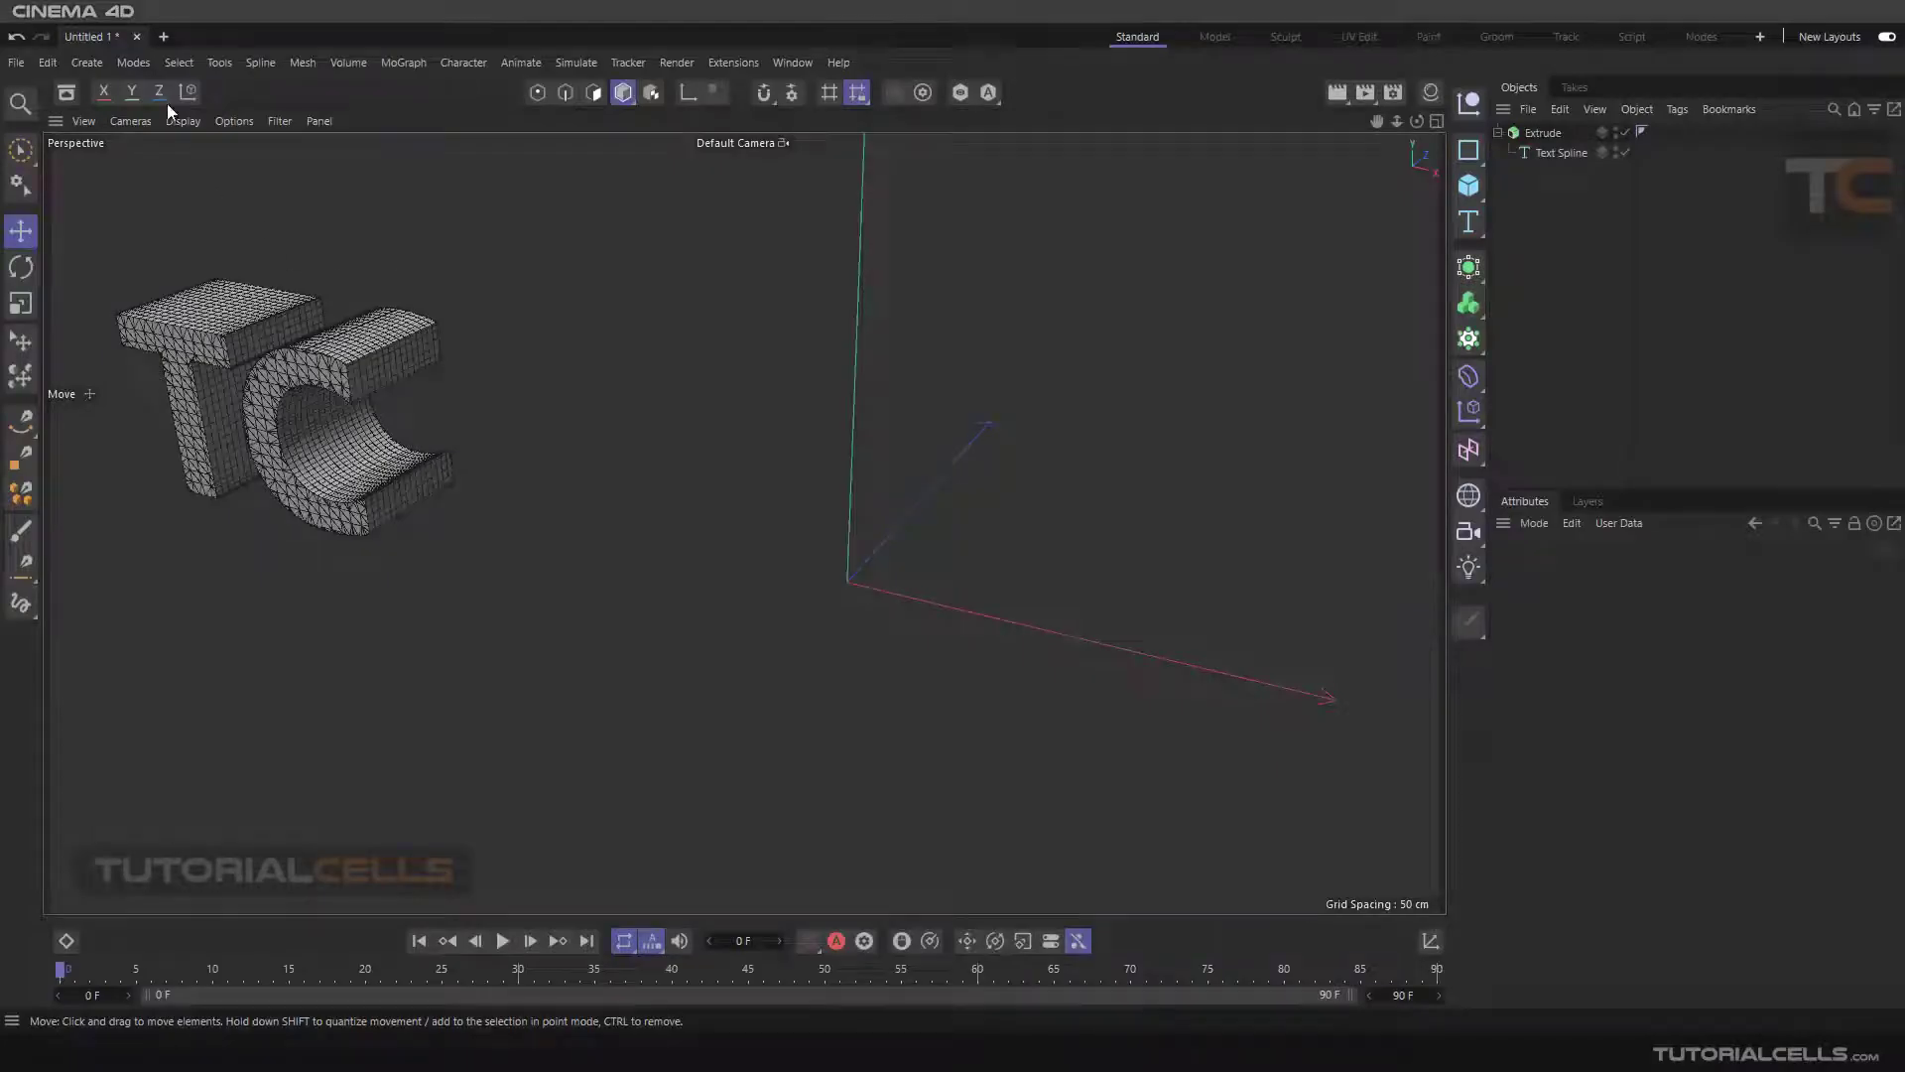
- Add a Shear deformer over the TC text, then delete it again
{"action": "left_click", "coordinate": [1467, 378]}
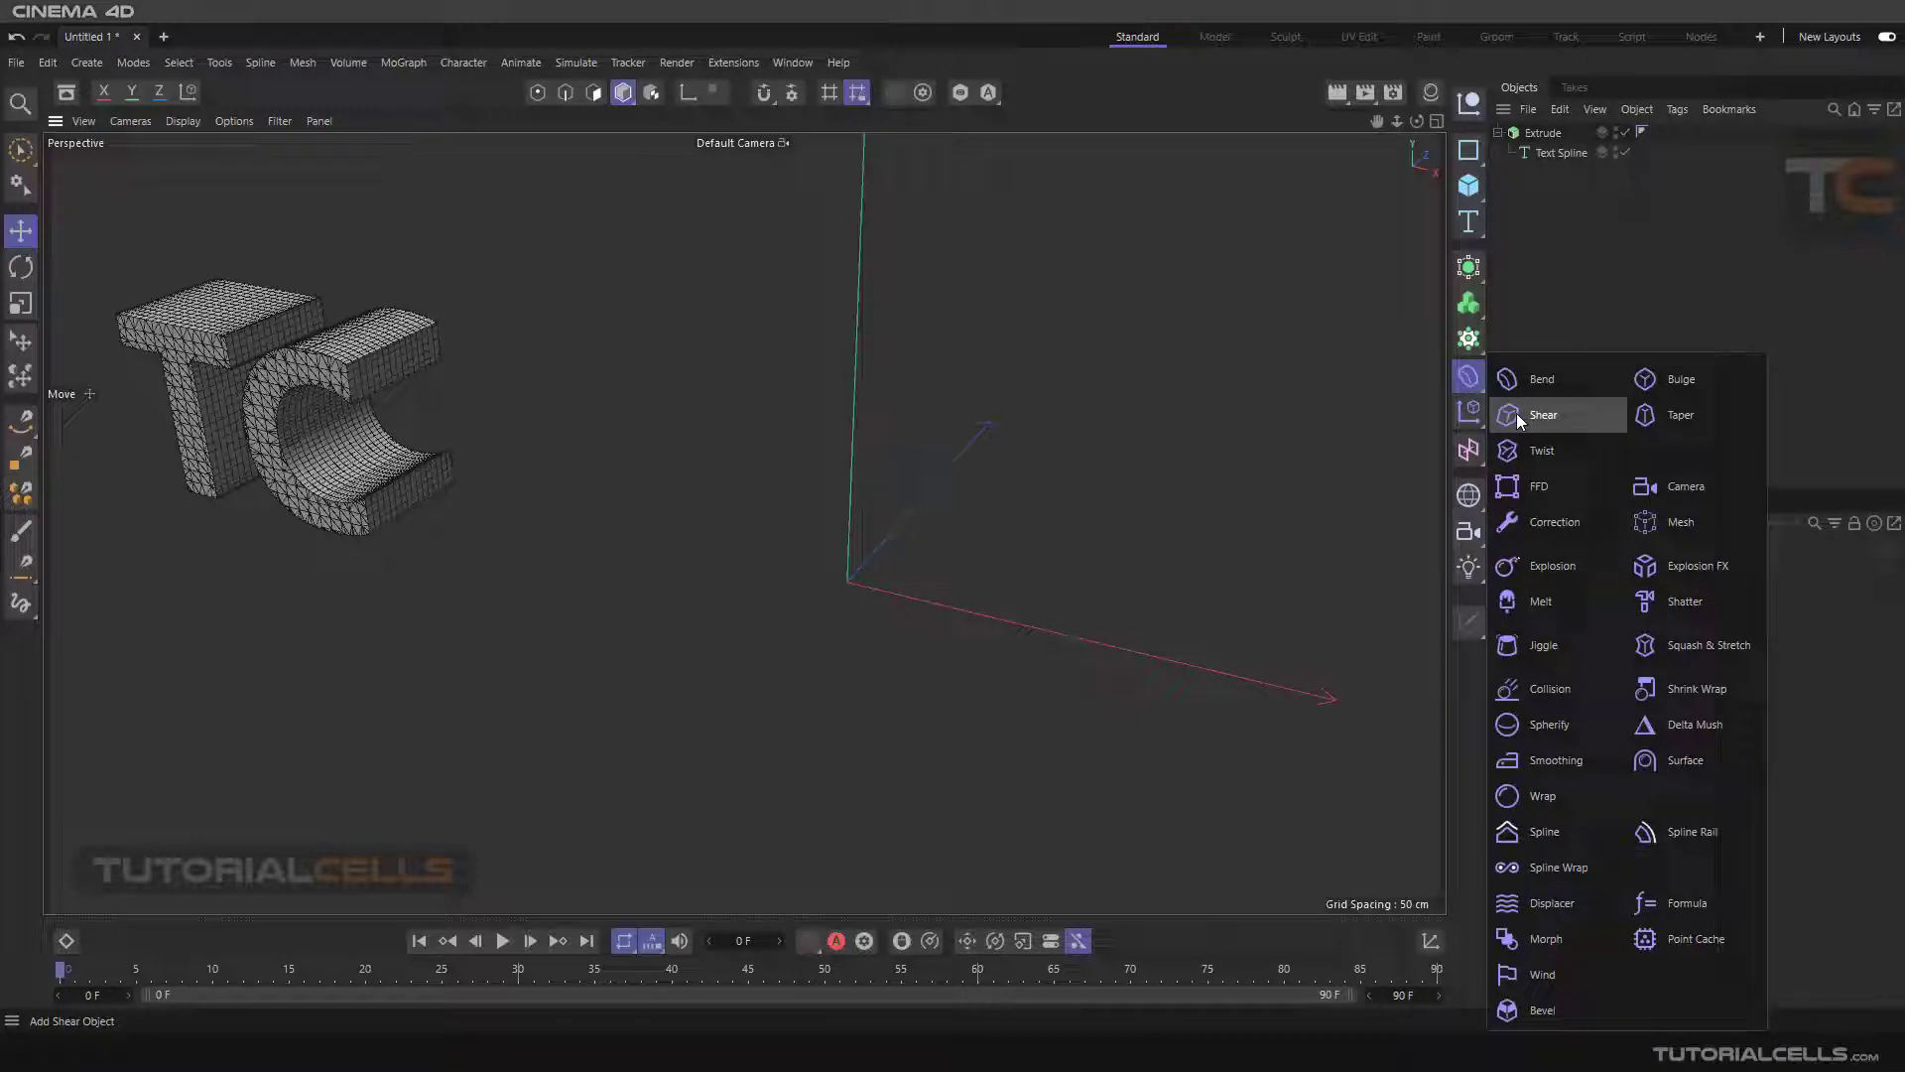
{"action": "left_click", "coordinate": [1568, 414]}
{"action": "scroll", "coordinate": [923, 537], "scroll_direction": "down", "scroll_amount": 3}
{"action": "middle_click_drag", "start_coordinate": [894, 551], "coordinate": [923, 516], "text": "alt"}
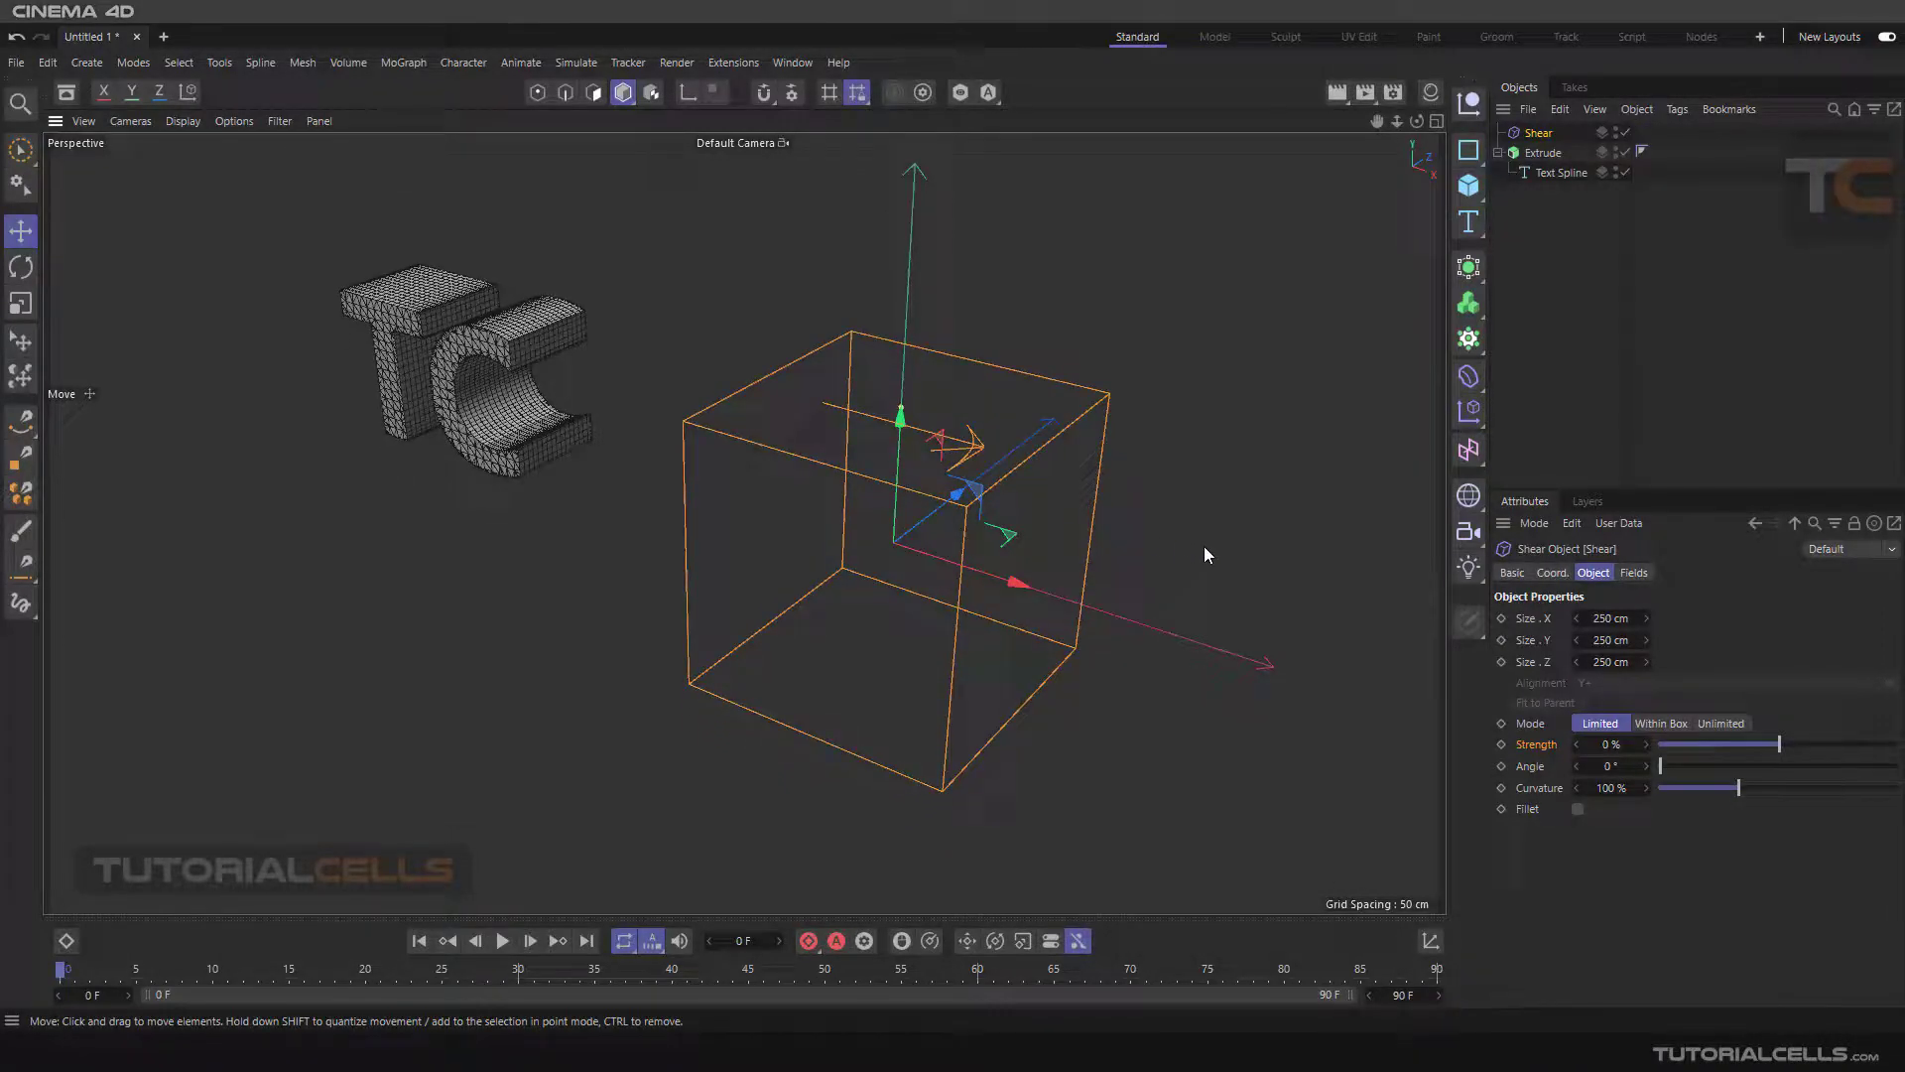
{"action": "middle_click_drag", "start_coordinate": [1200, 544], "coordinate": [1198, 501], "text": "alt"}
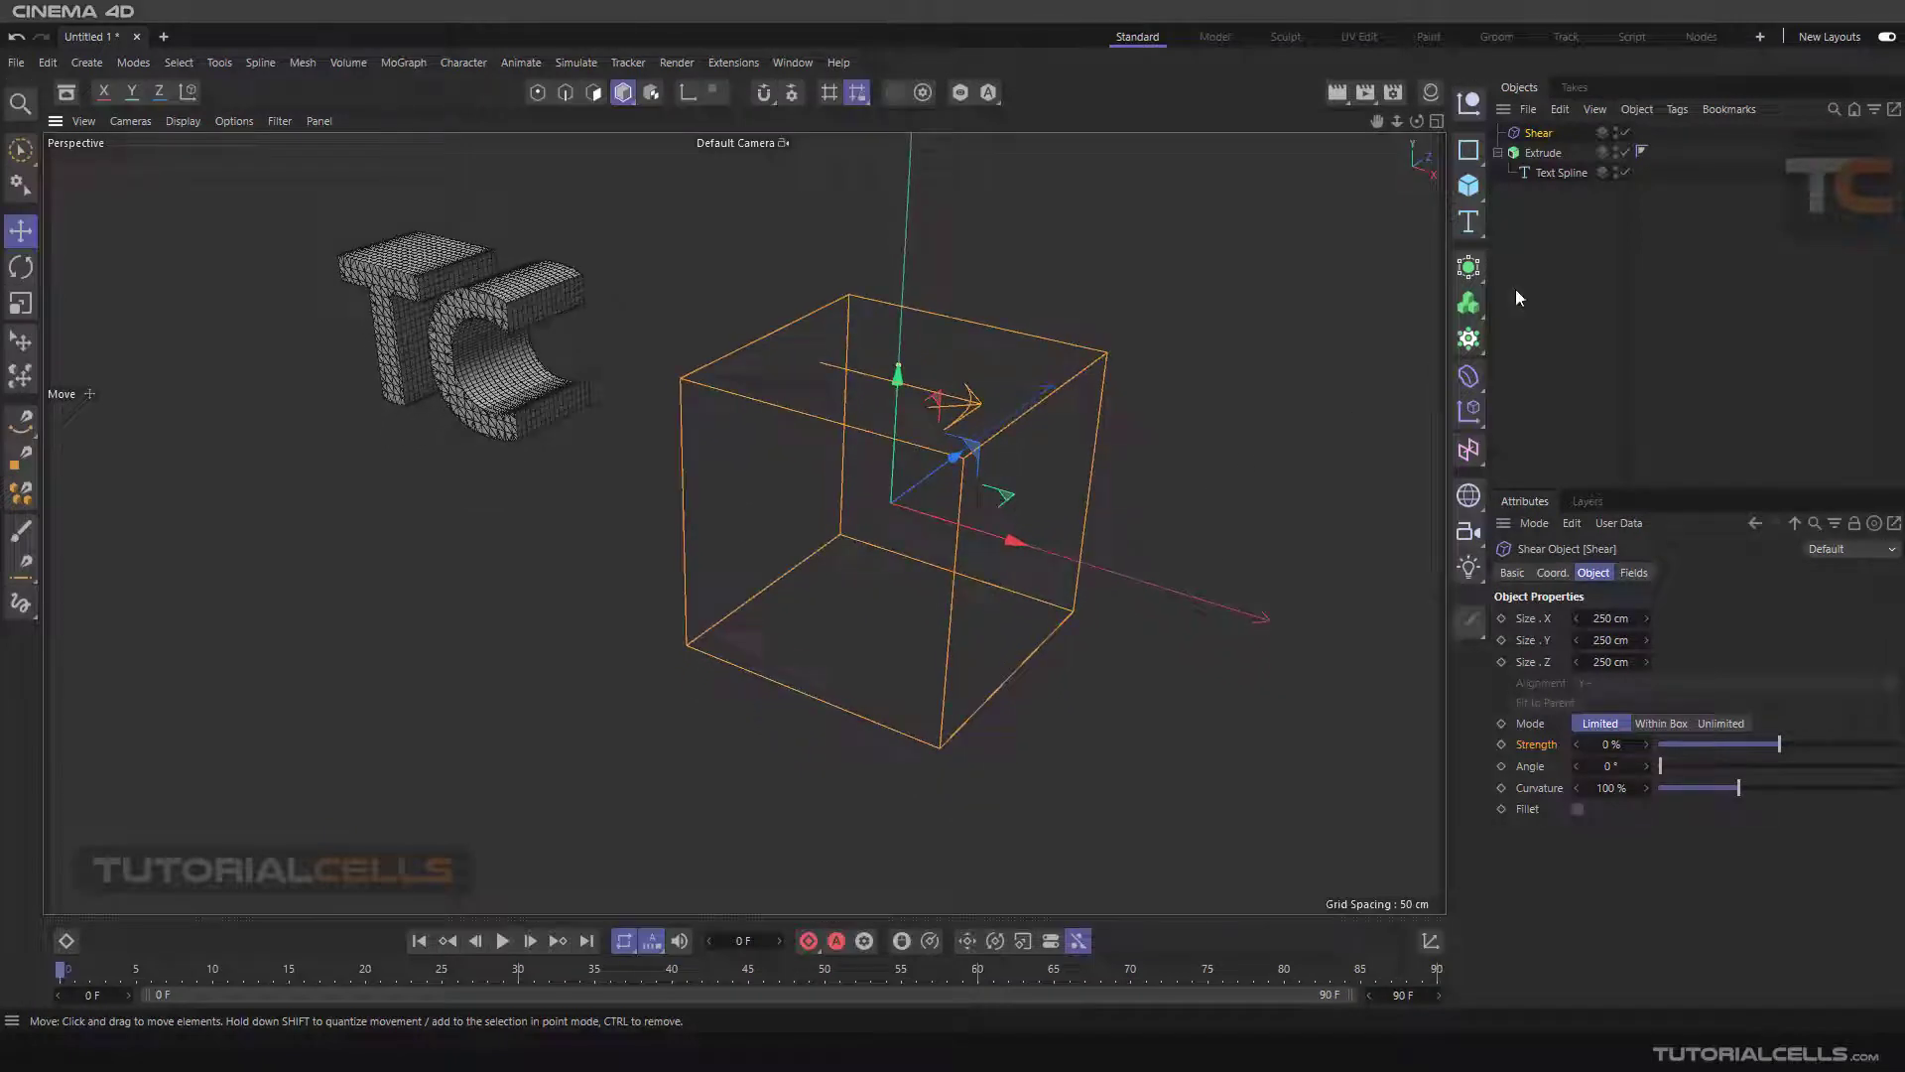
{"action": "key", "text": "Delete"}
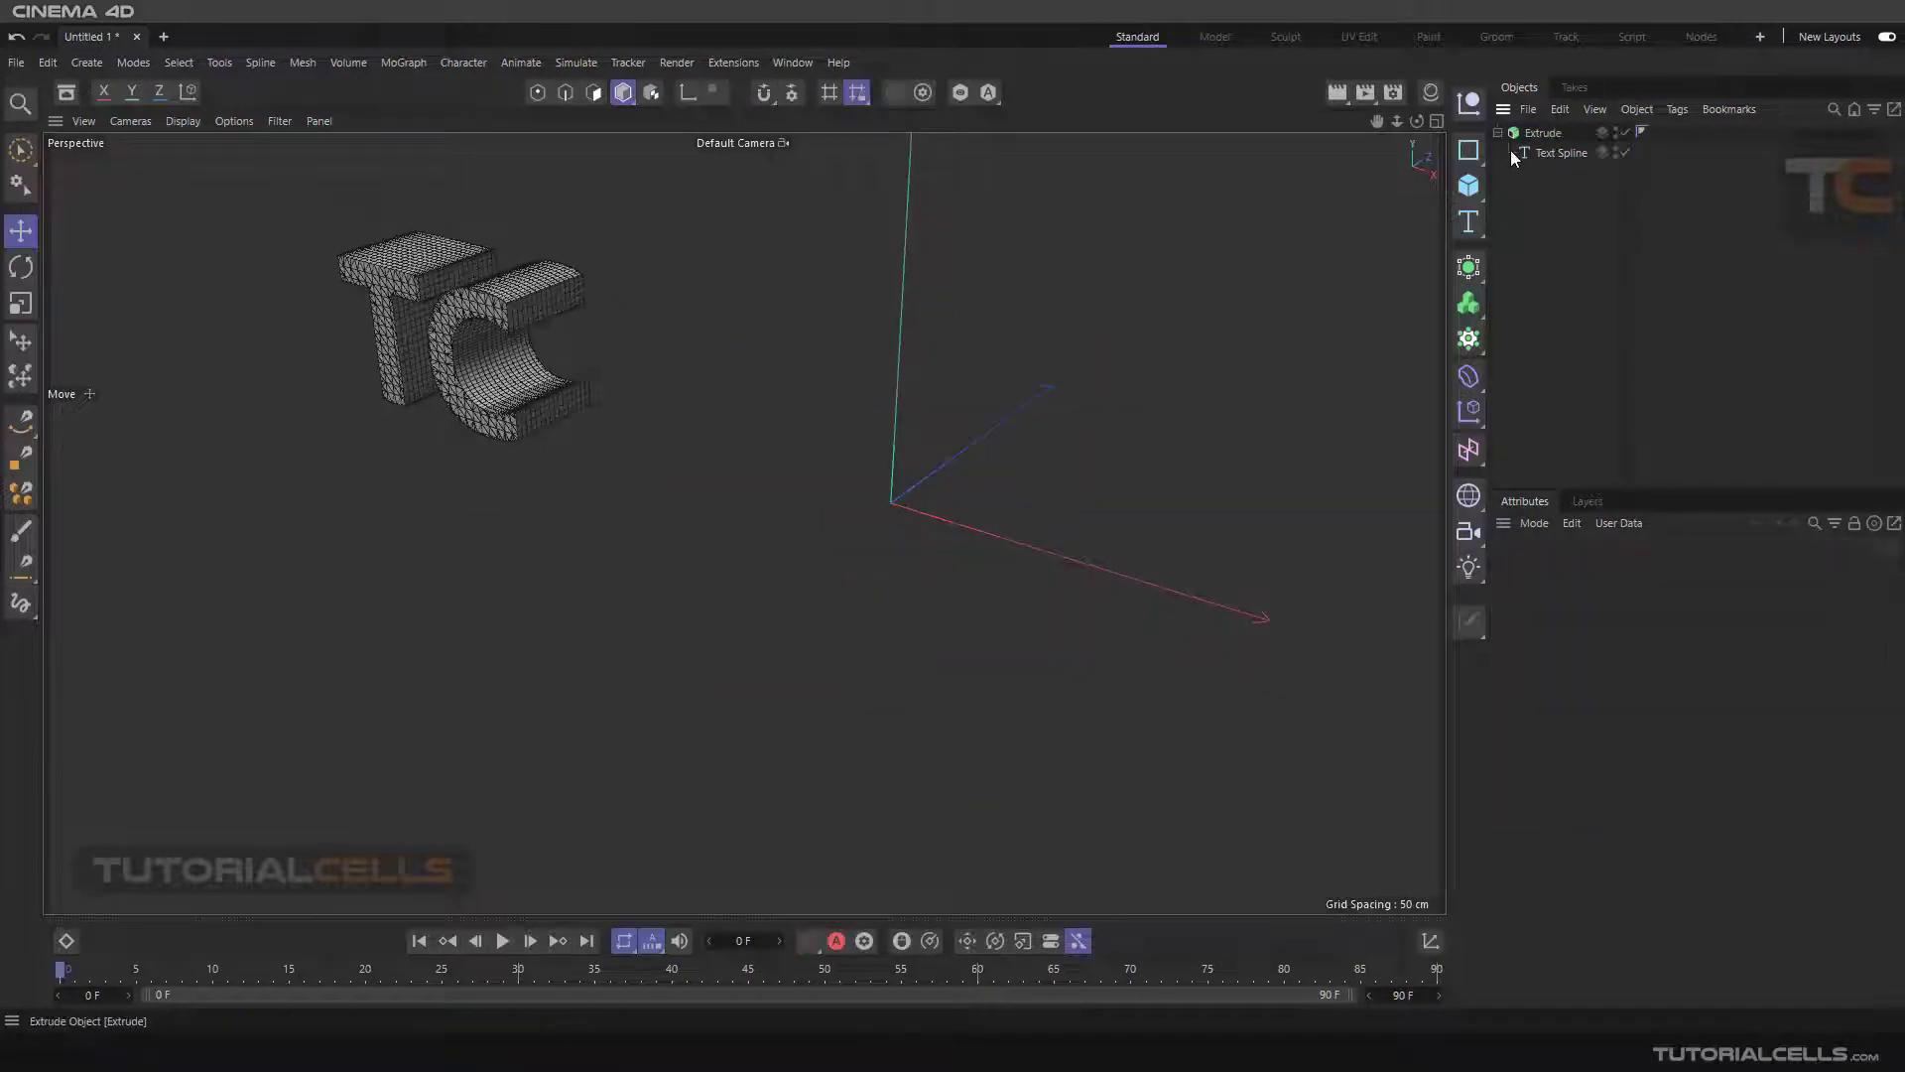
- Add a cylinder with 57 rotation segments and 42 height segments
{"action": "left_click", "coordinate": [1479, 188]}
{"action": "left_click", "coordinate": [1668, 213]}
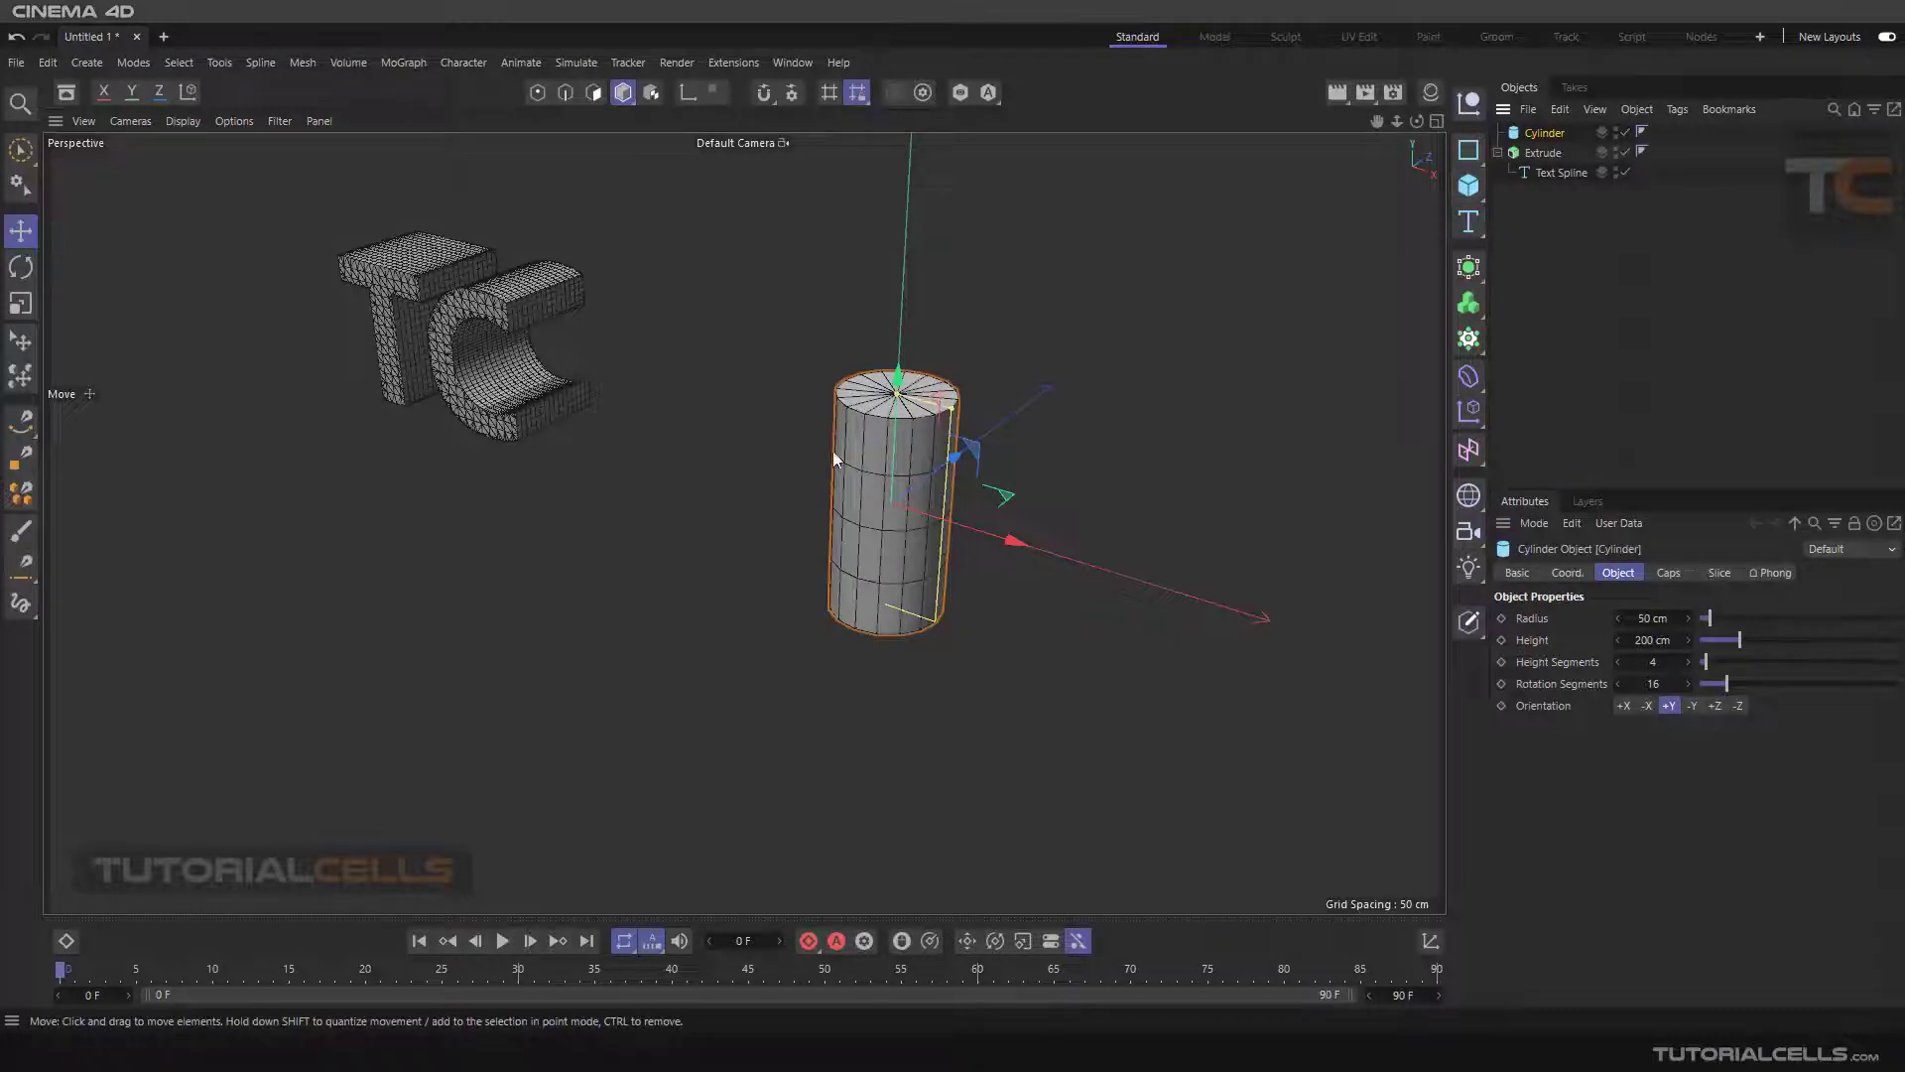
{"action": "scroll", "coordinate": [831, 451], "scroll_direction": "up", "scroll_amount": 3}
{"action": "left_click_drag", "start_coordinate": [1727, 684], "coordinate": [1781, 659]}
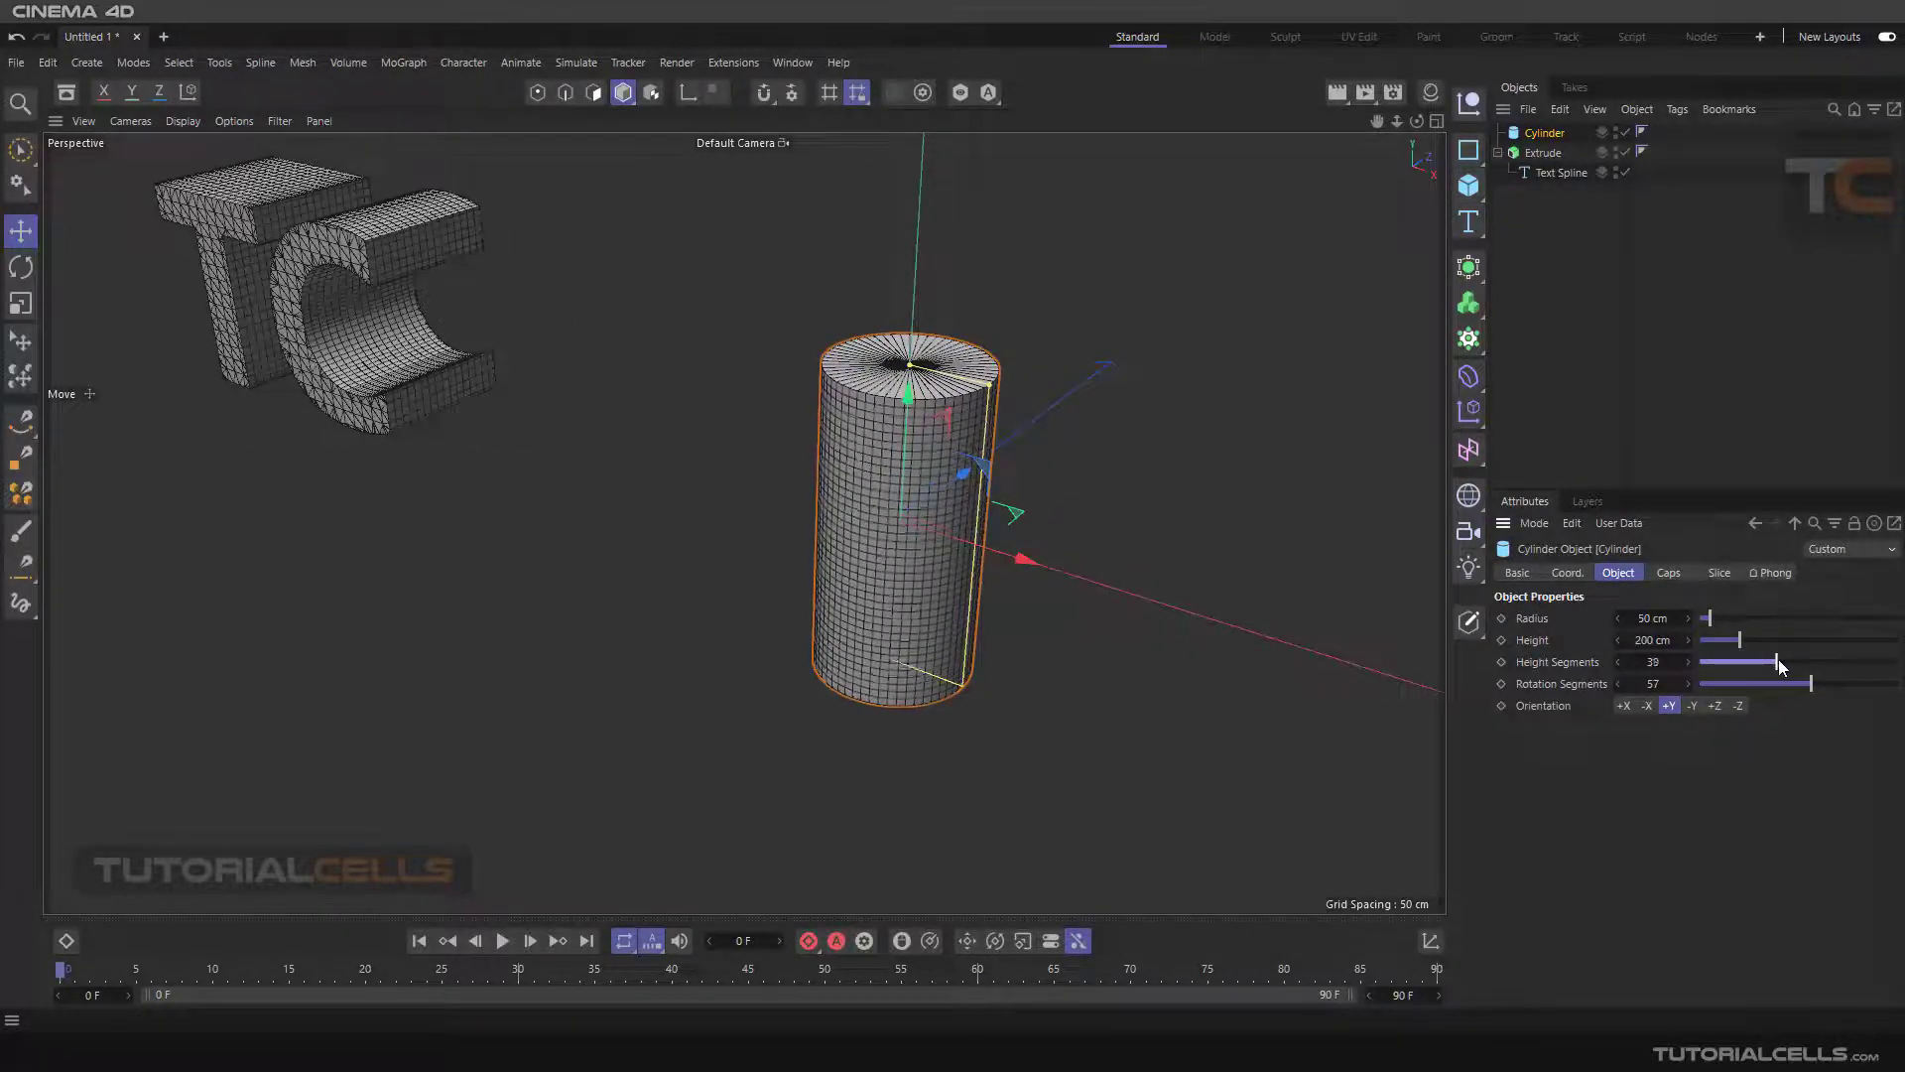
{"action": "scroll", "coordinate": [1092, 527], "scroll_direction": "up", "scroll_amount": 2}
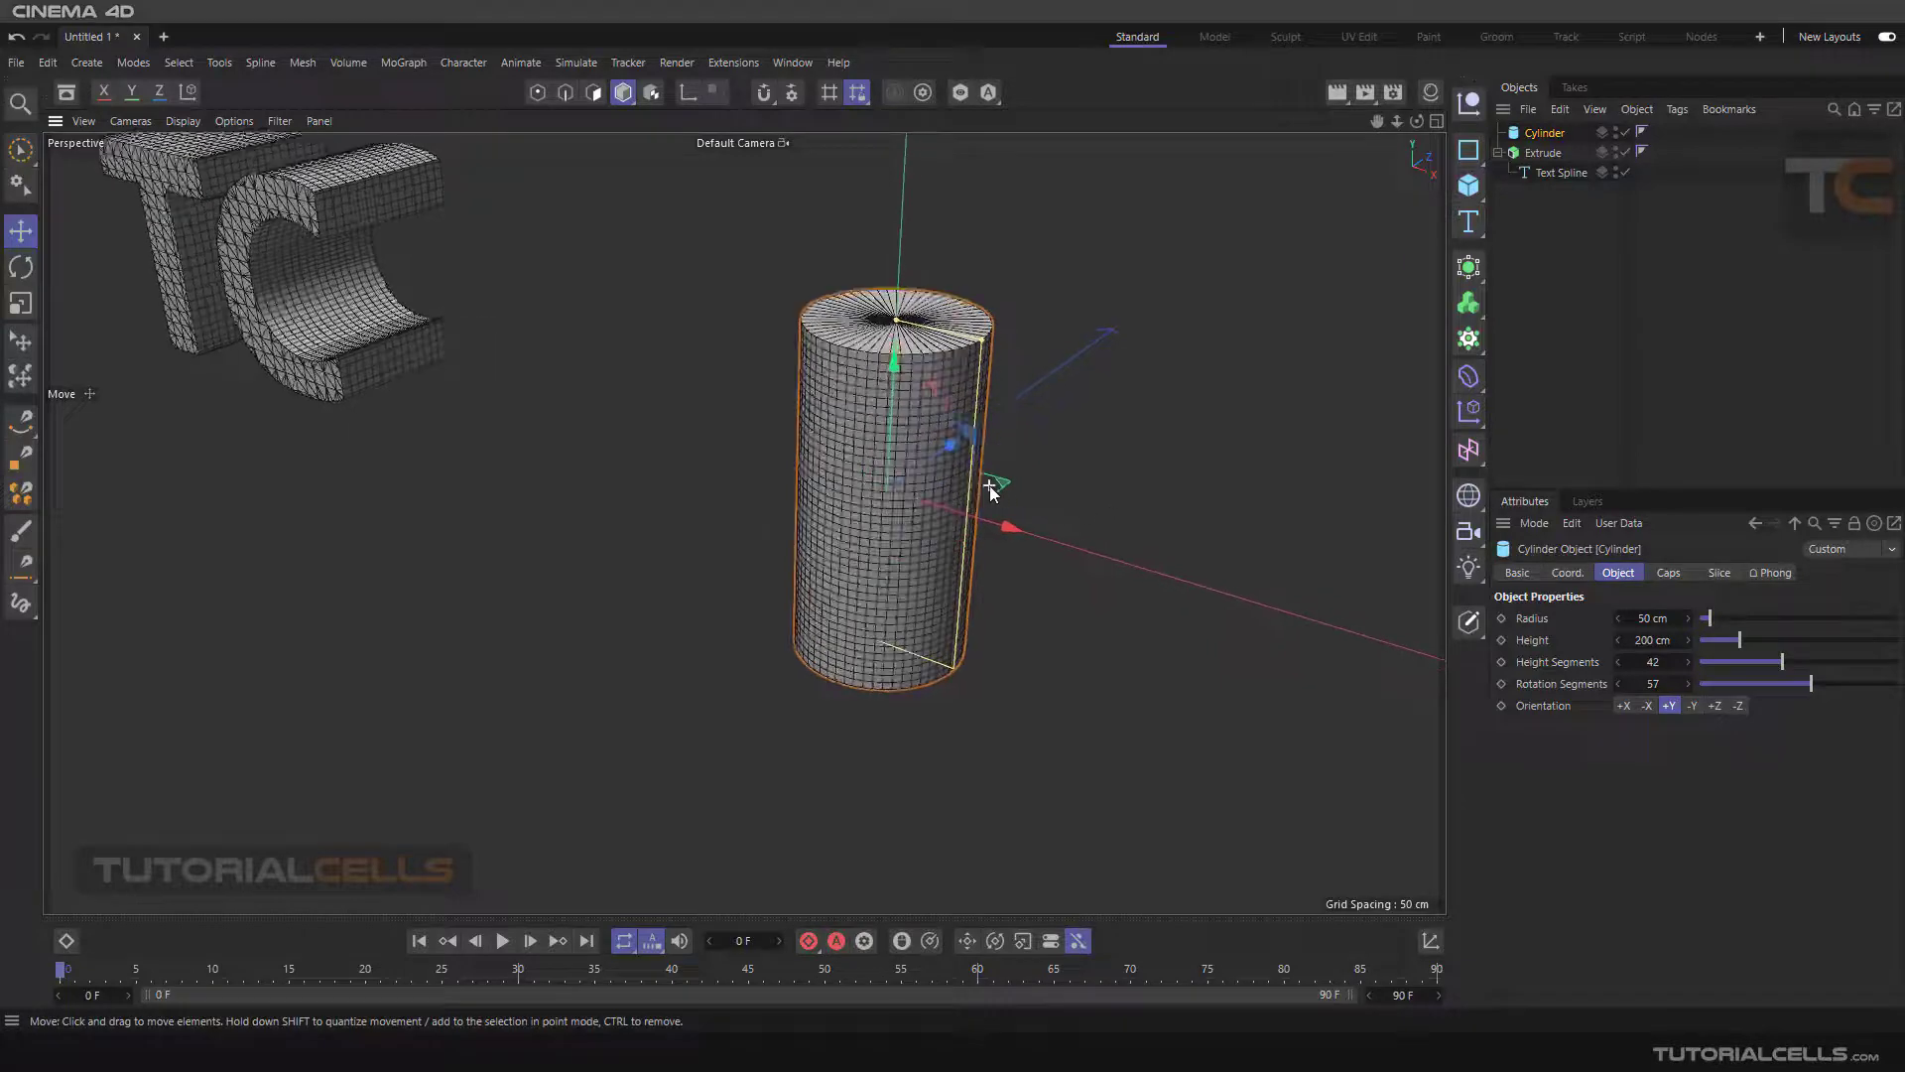
{"action": "scroll", "coordinate": [992, 481], "scroll_direction": "up", "scroll_amount": 3}
{"action": "scroll", "coordinate": [943, 477], "scroll_direction": "down", "scroll_amount": 2}
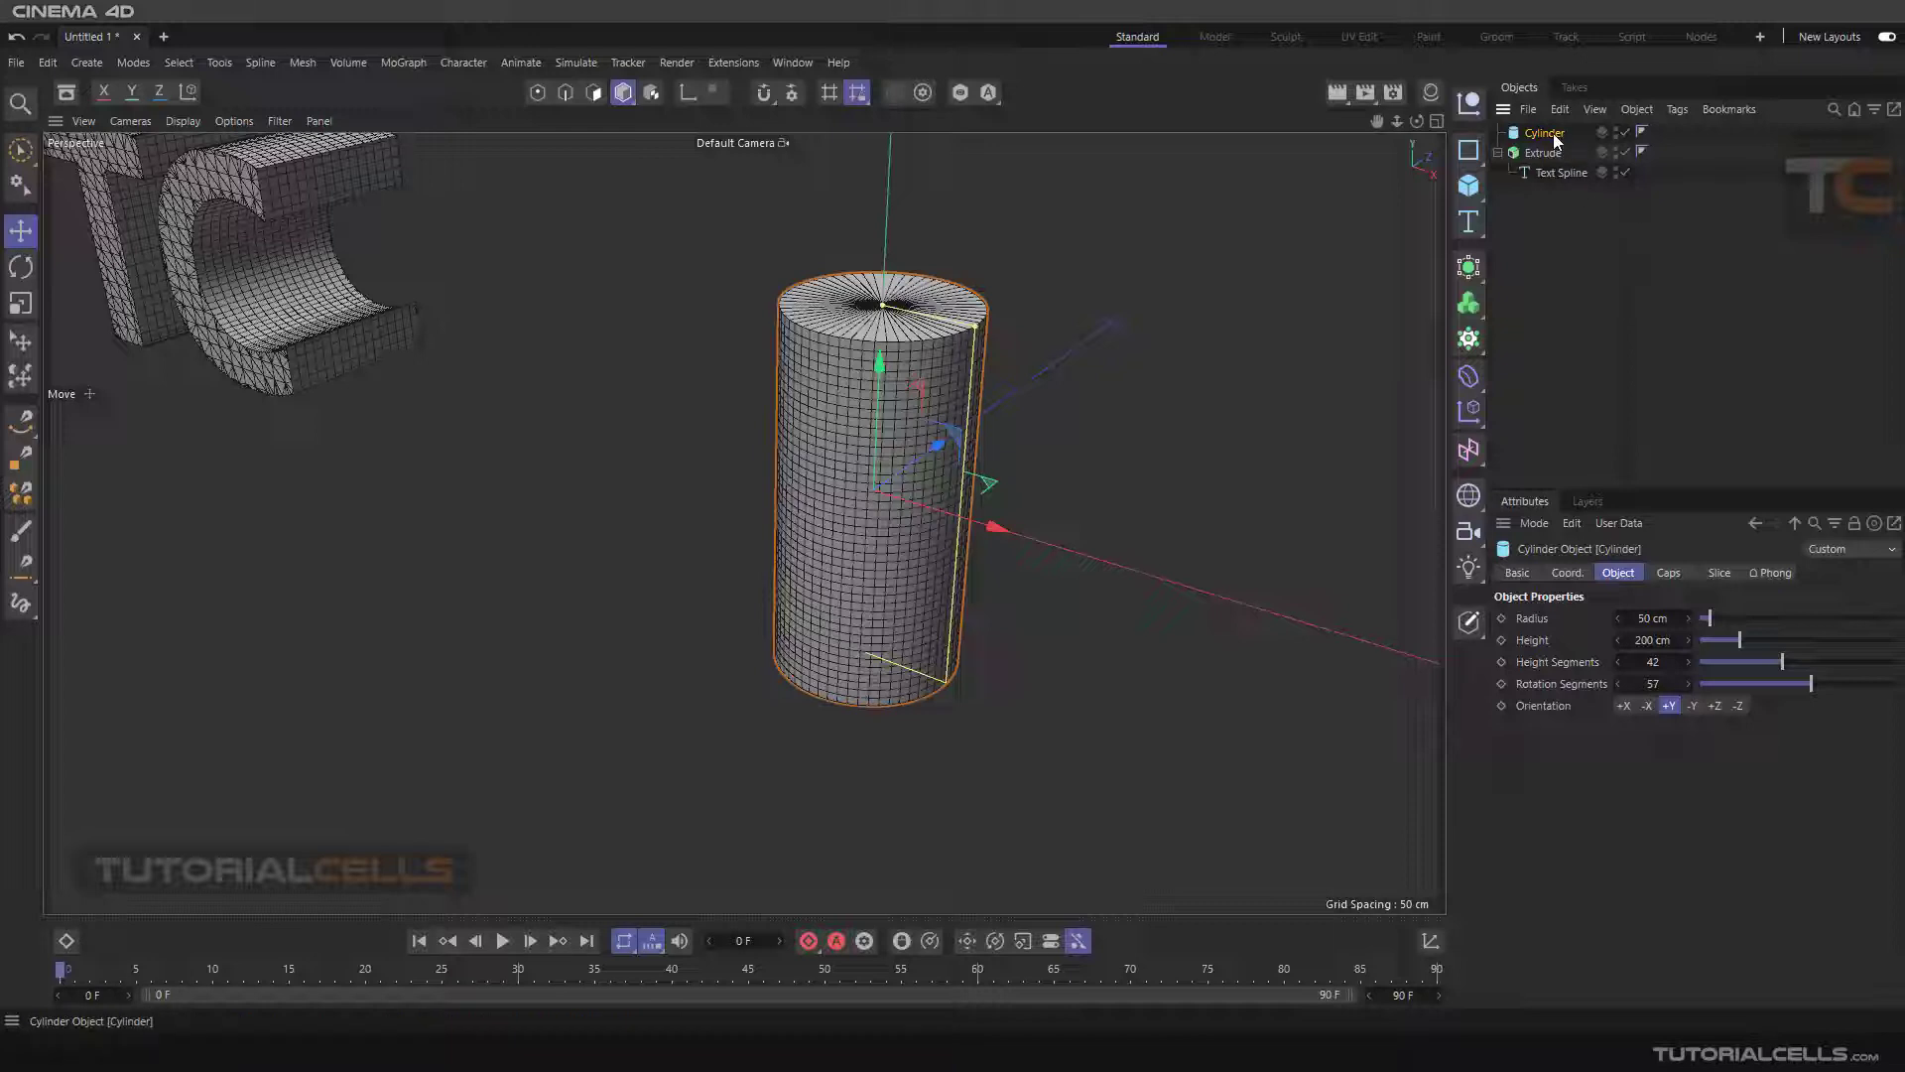
{"action": "left_click", "coordinate": [1468, 377]}
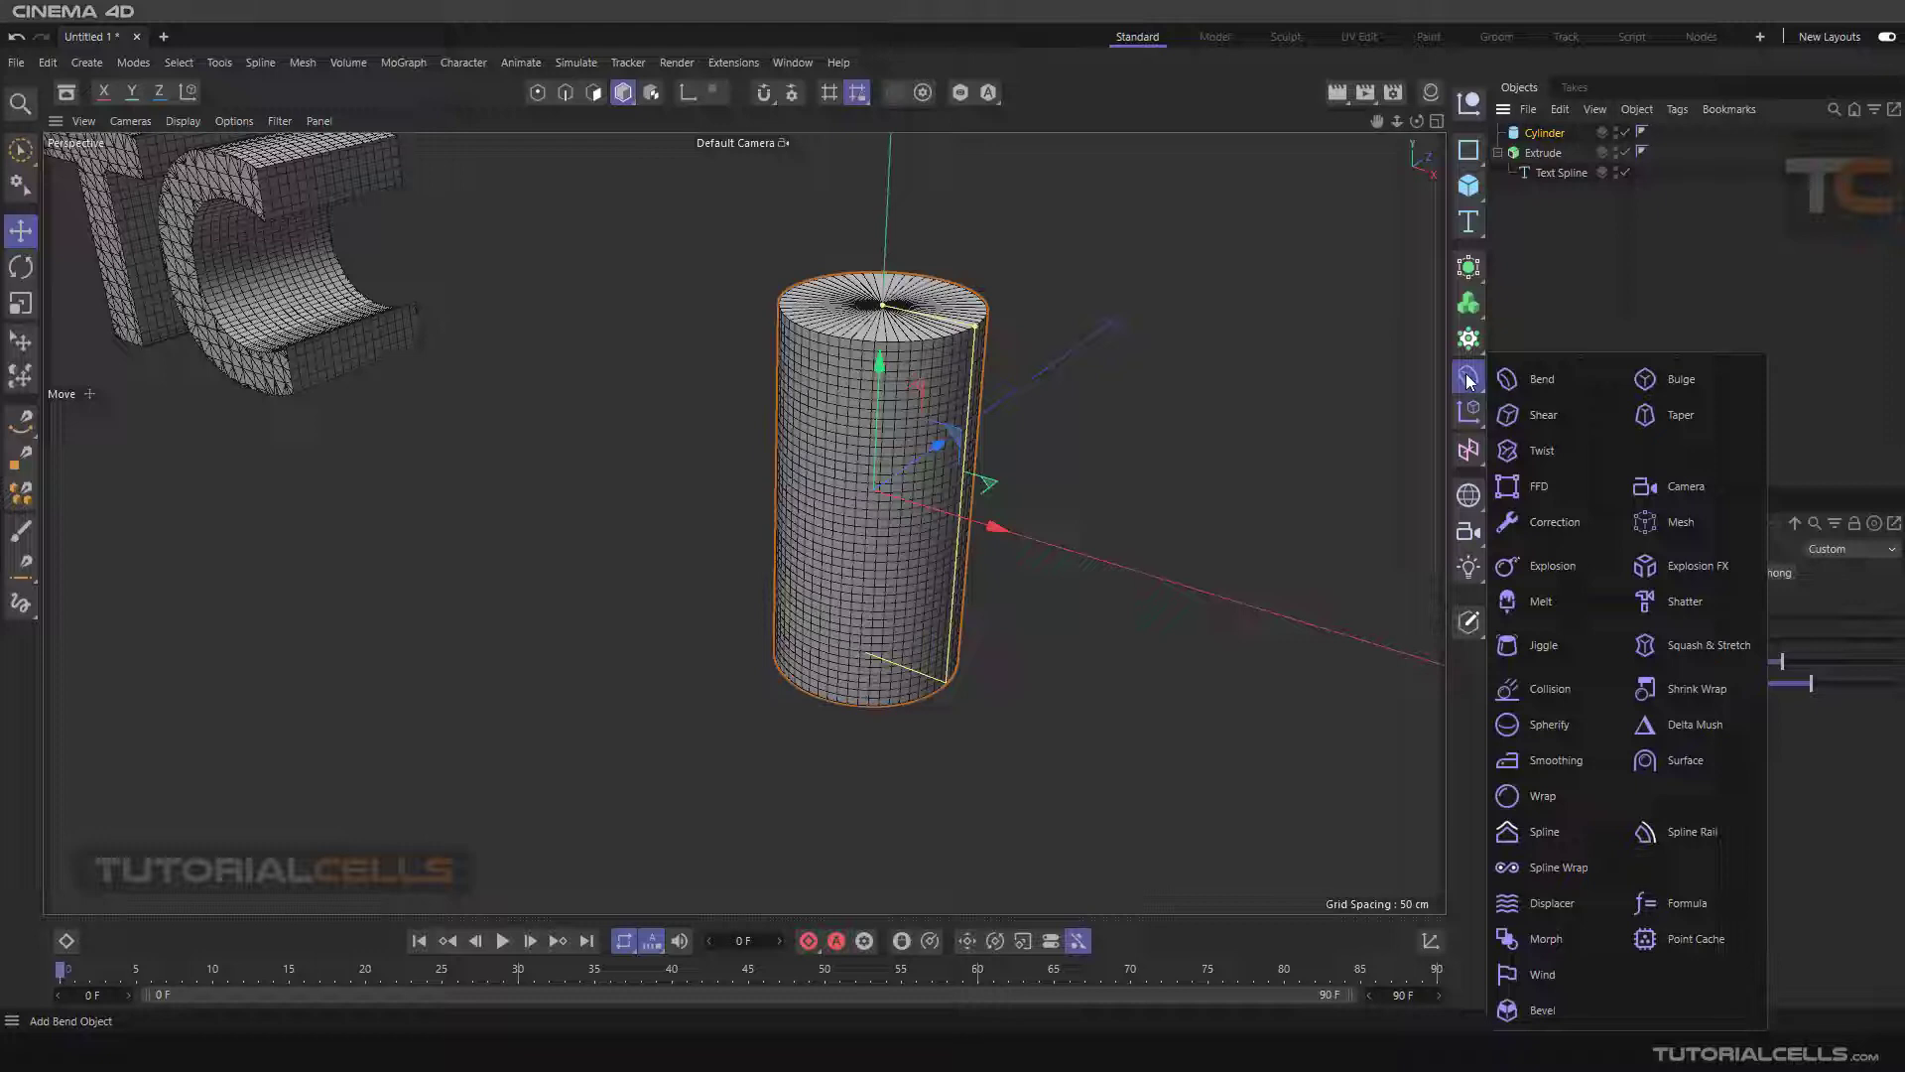
- Nest a Shear deformer under the cylinder and delete the extra top-level Shear added by mistake
{"action": "left_click", "coordinate": [1544, 417]}
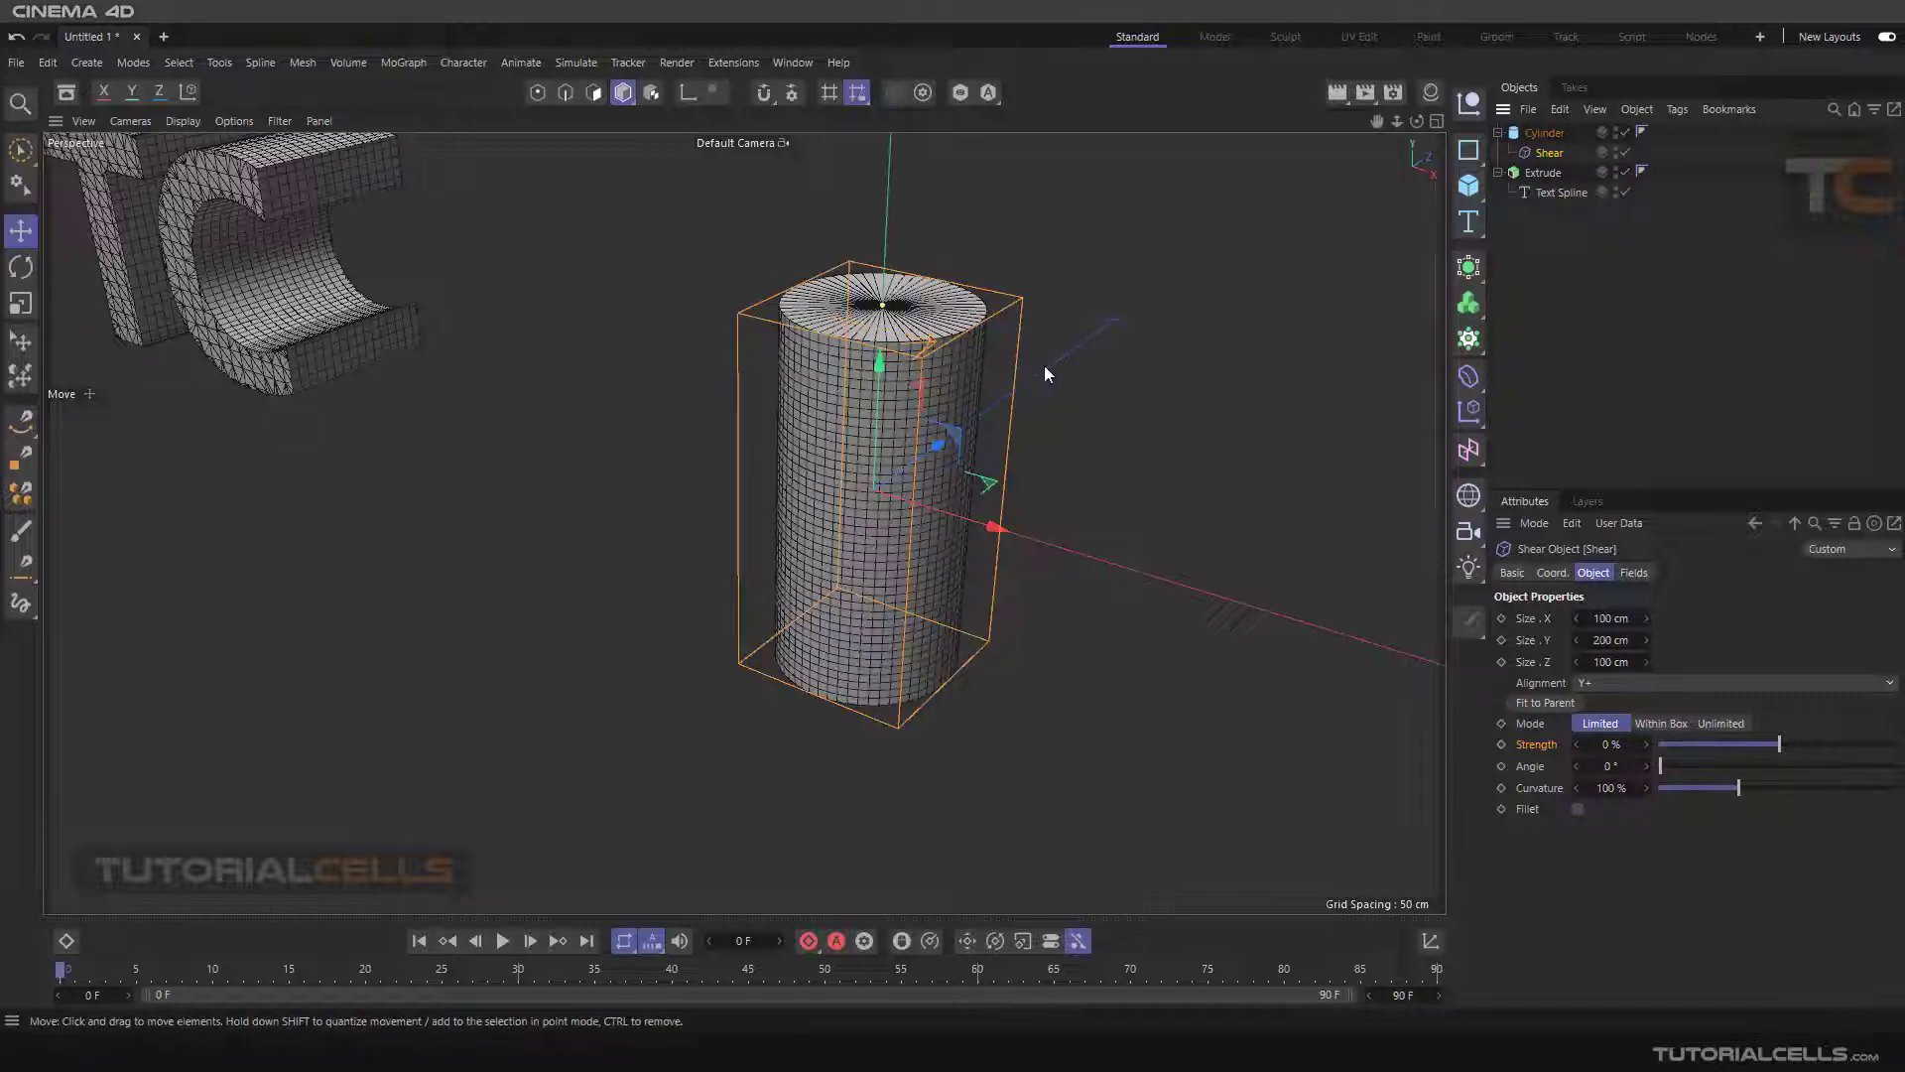
{"action": "left_click", "coordinate": [1469, 378]}
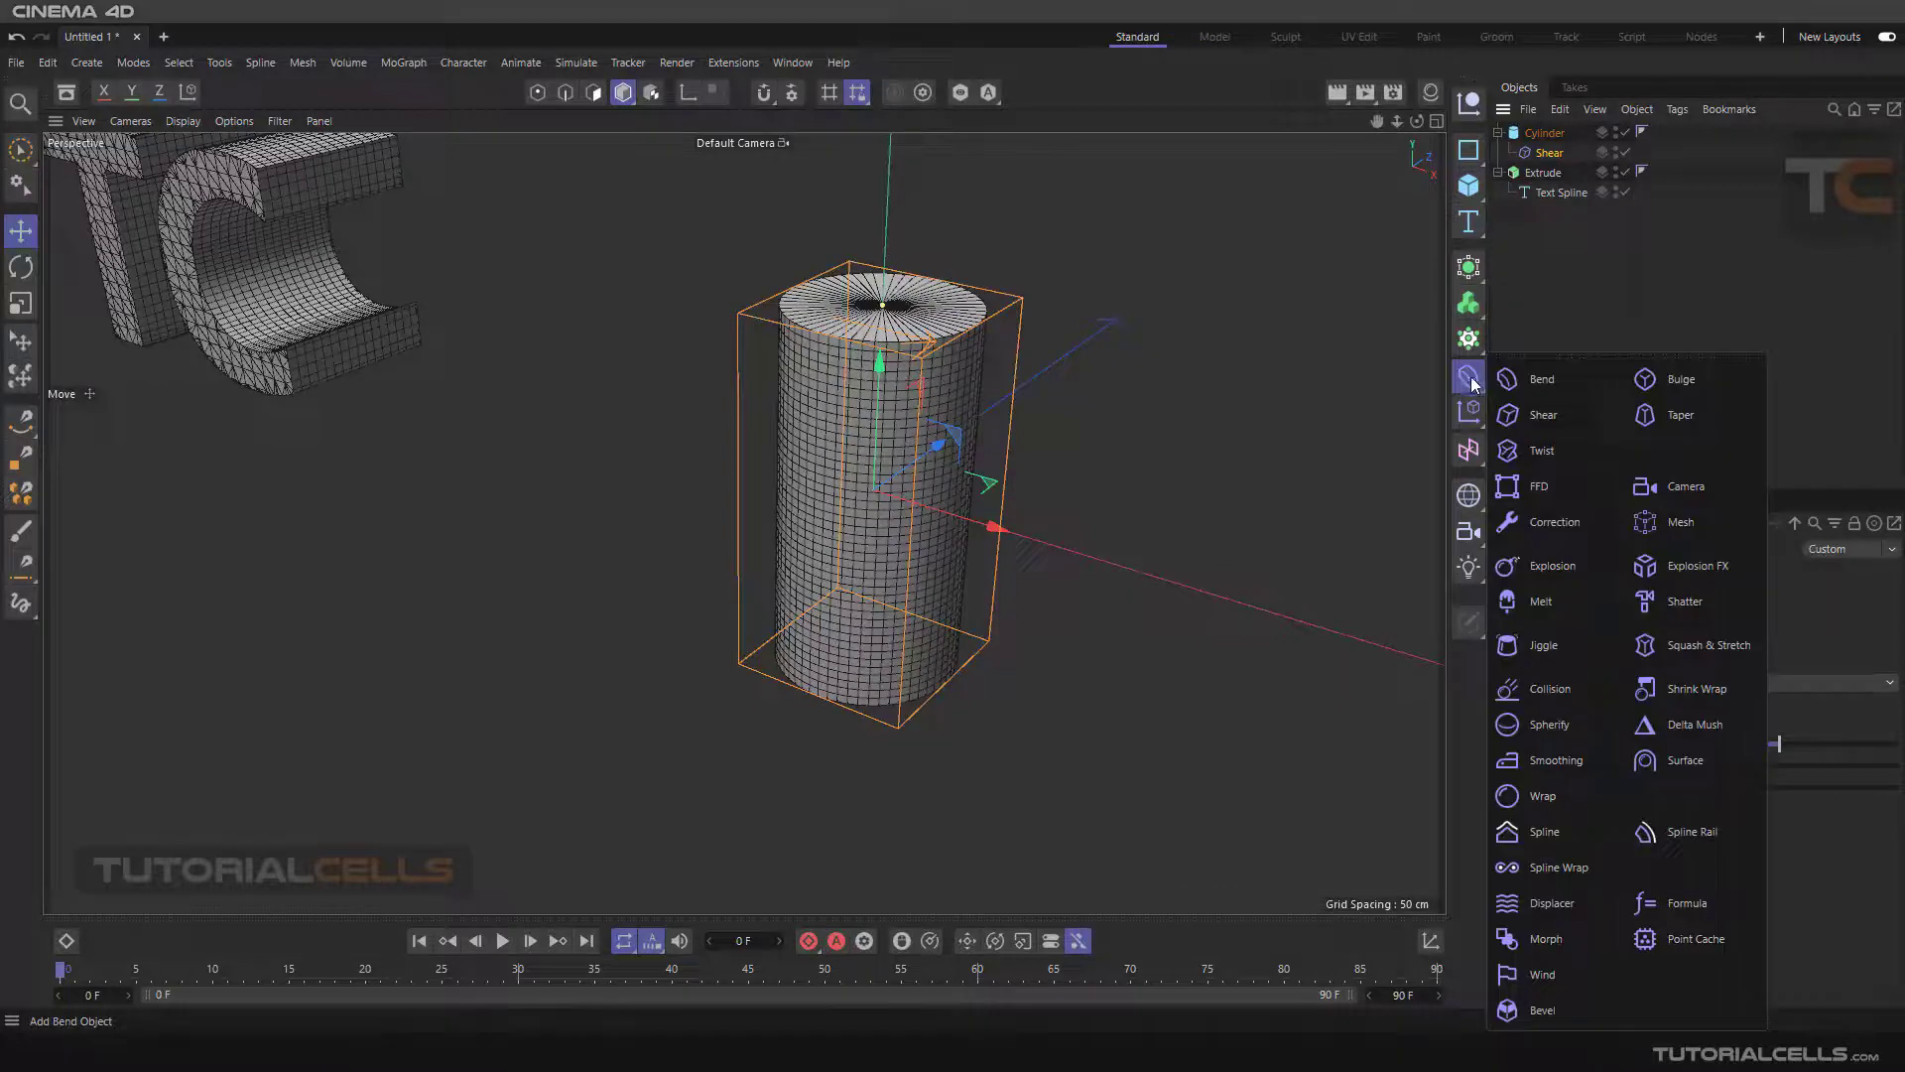
{"action": "left_click", "coordinate": [1543, 415]}
{"action": "mouse_move", "coordinate": [1012, 466]}
{"action": "left_mouse_down", "text": "alt"}
{"action": "mouse_move", "coordinate": [1035, 519]}
{"action": "mouse_move", "coordinate": [1281, 568]}
{"action": "mouse_move", "coordinate": [1280, 527]}
{"action": "mouse_move", "coordinate": [1040, 447]}
{"action": "left_mouse_up", "text": "alt"}
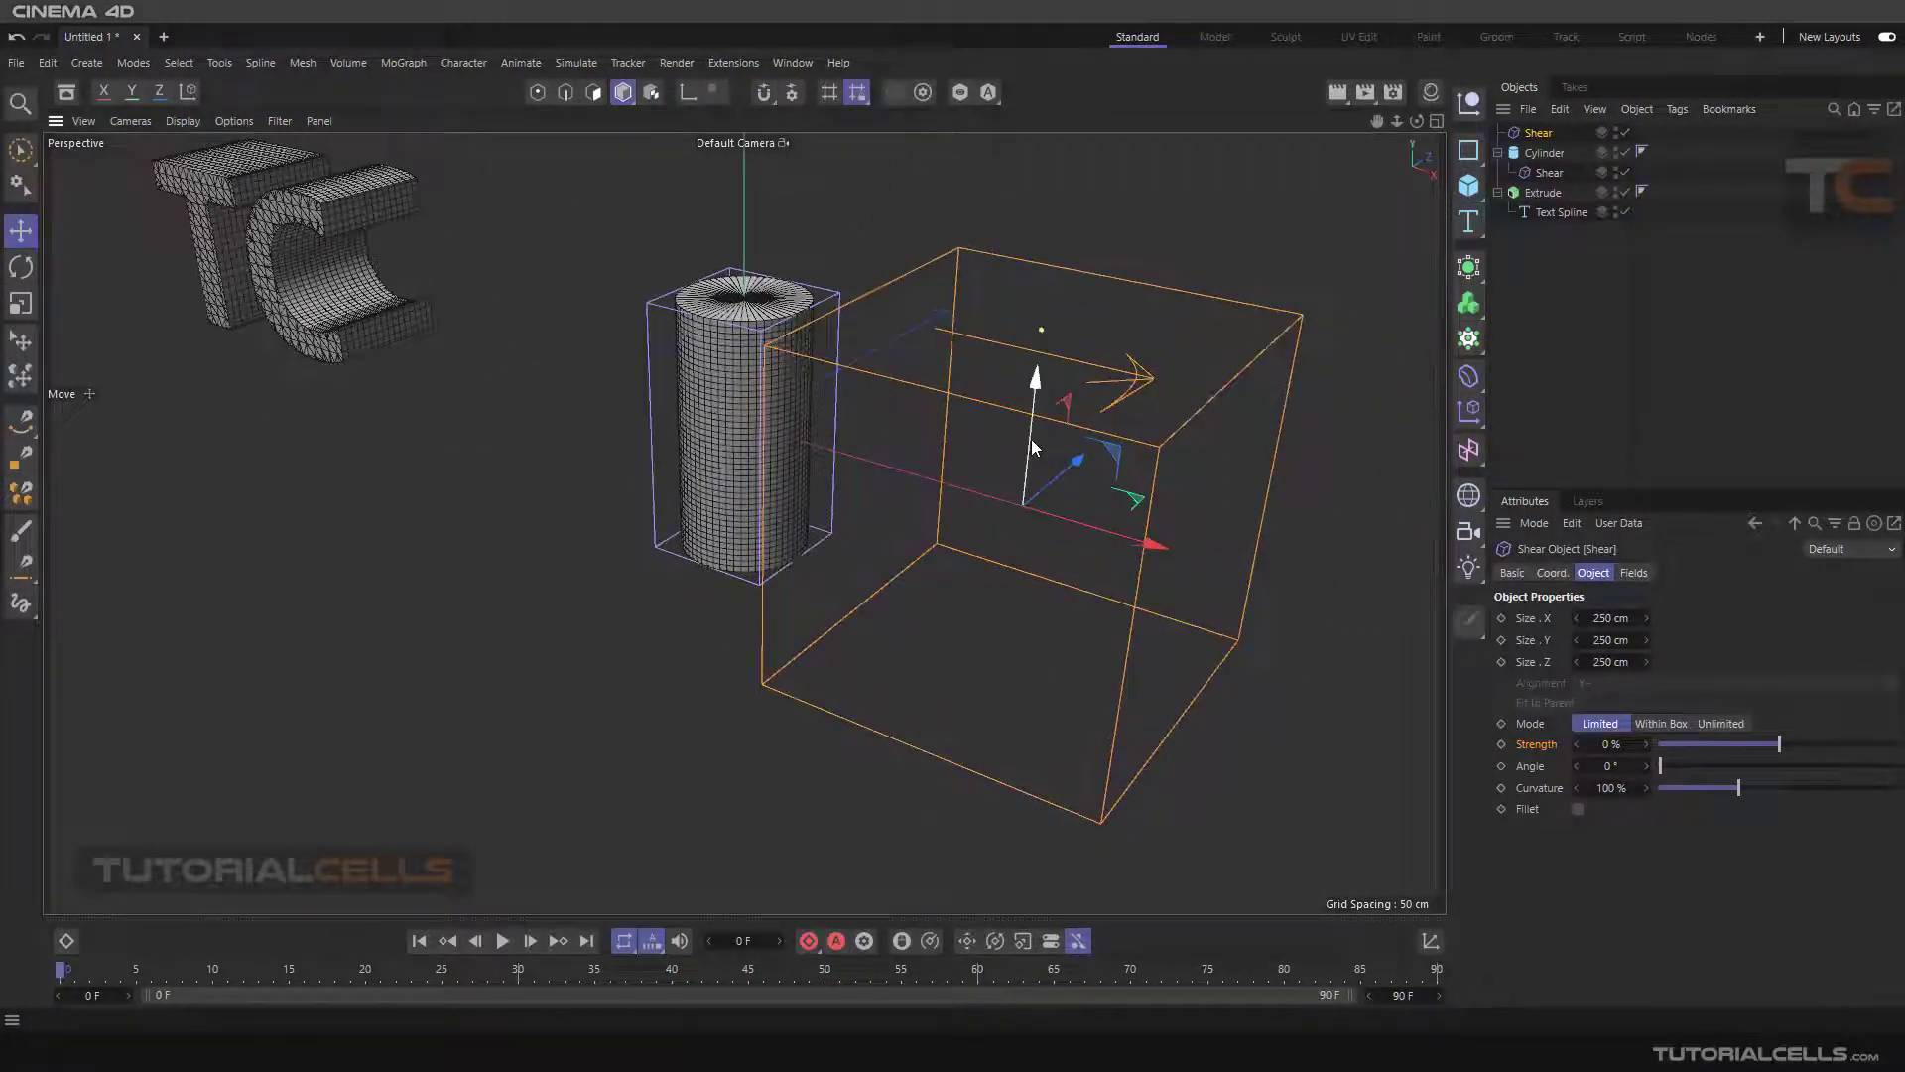
{"action": "key", "text": "Delete"}
{"action": "right_click_drag", "start_coordinate": [665, 260], "coordinate": [907, 407], "text": "alt"}
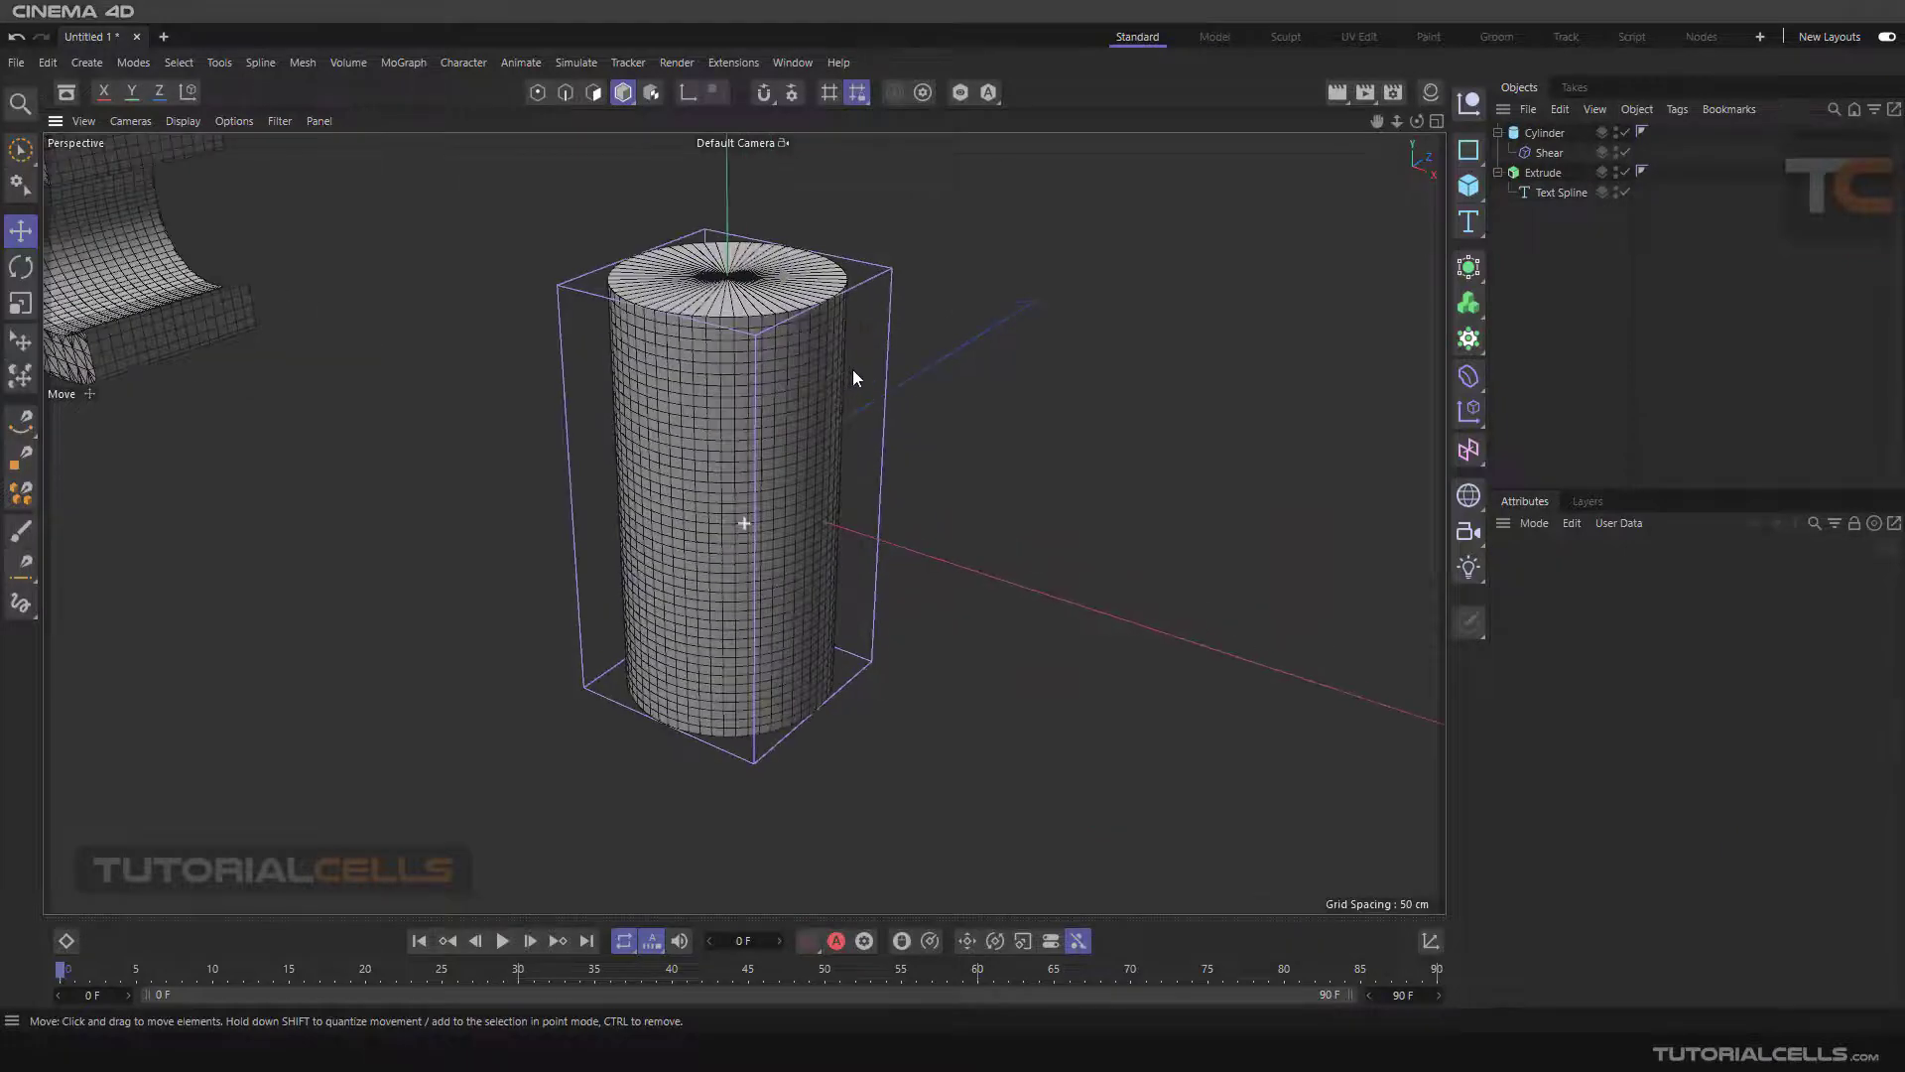
{"action": "middle_click_drag", "start_coordinate": [854, 378], "coordinate": [929, 387], "text": "alt"}
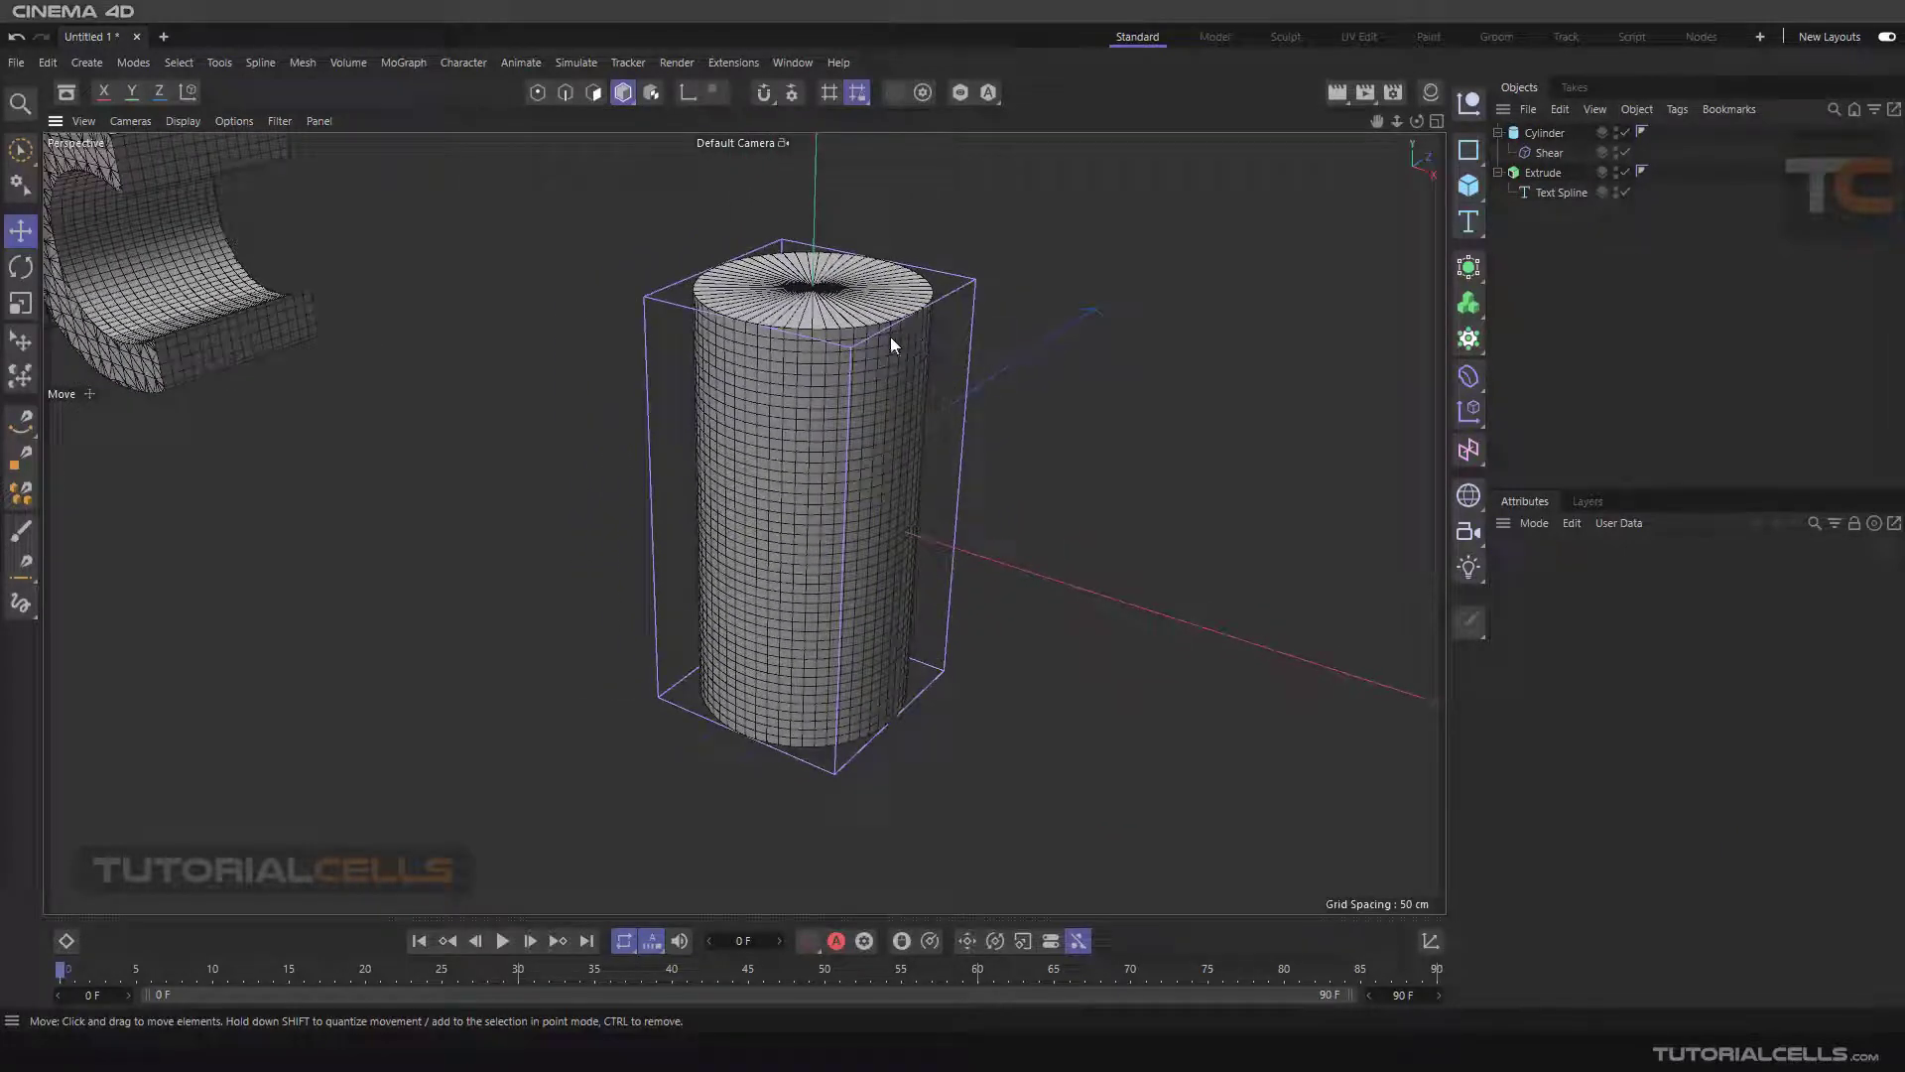
- Try and undo a top-handle shear, then drag the Shear Strength up to 197%
{"action": "left_click", "coordinate": [1534, 153]}
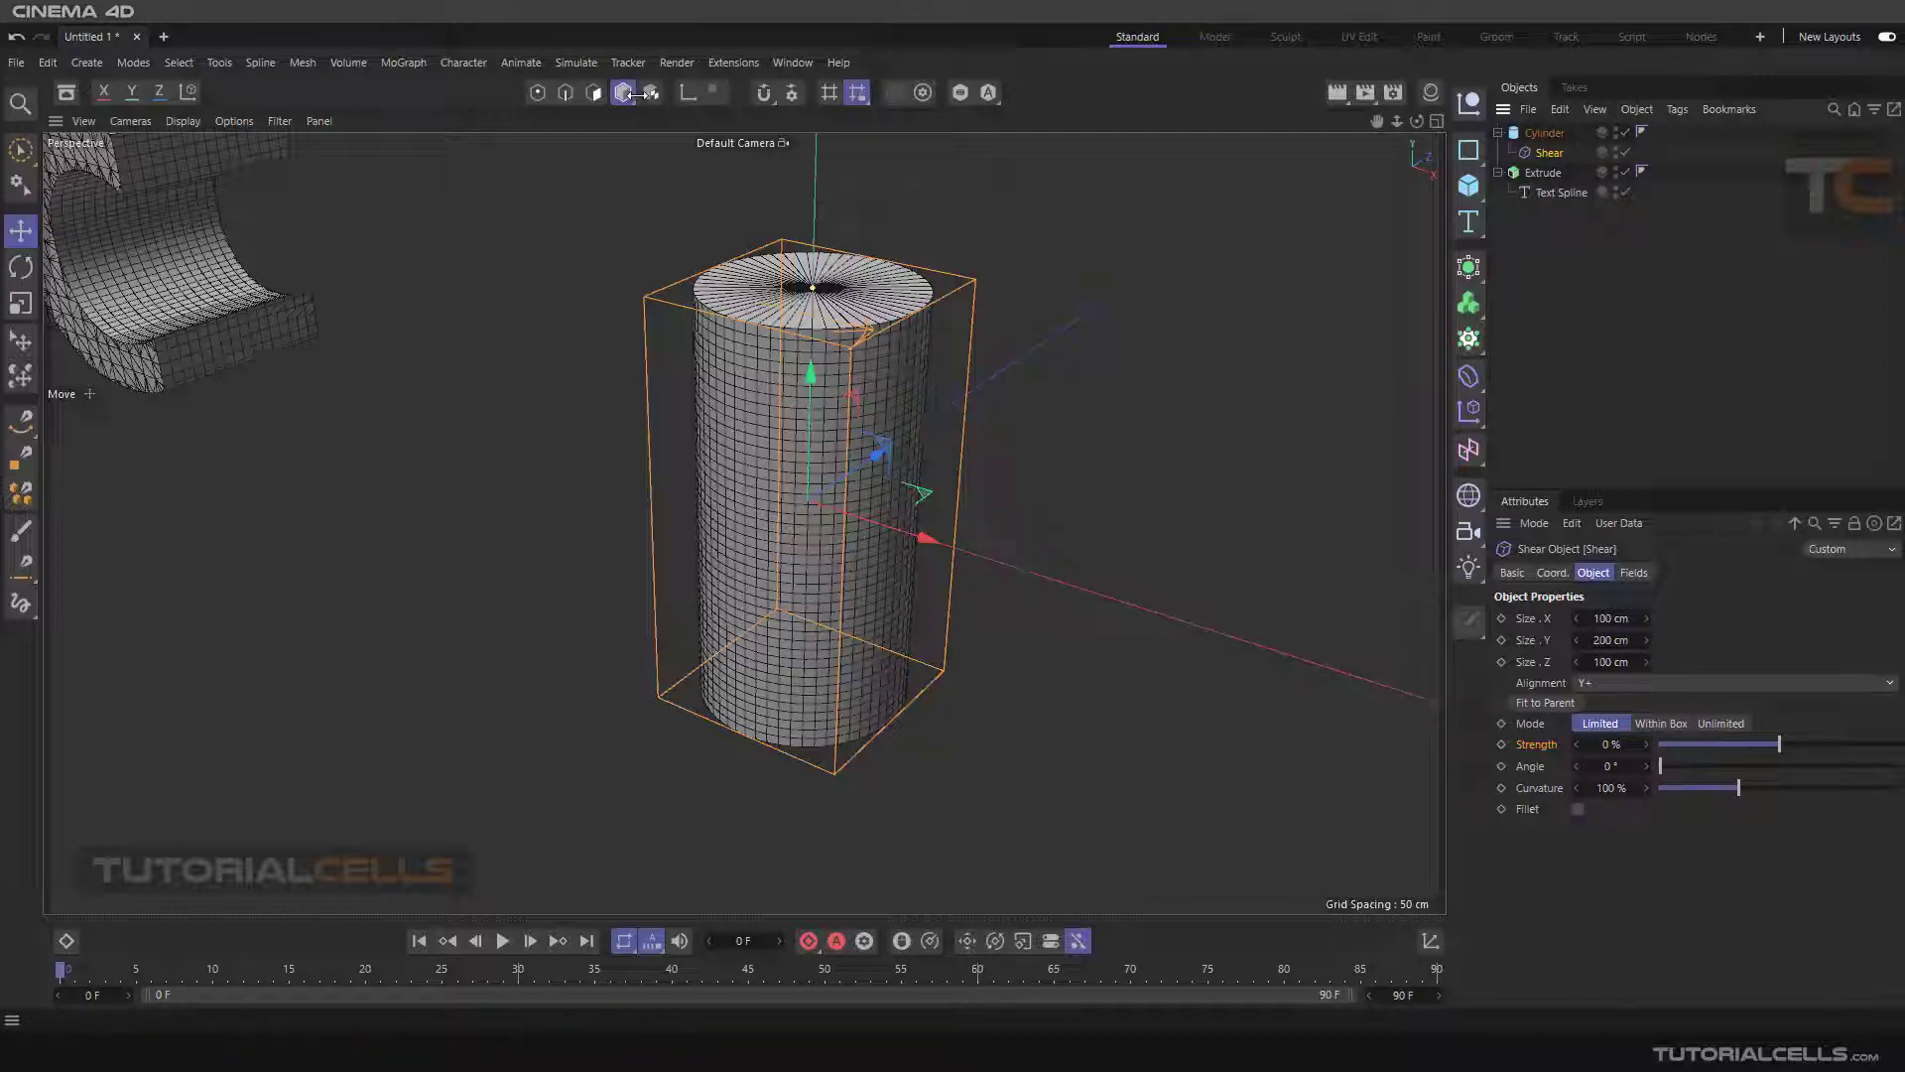
{"action": "left_click_drag", "start_coordinate": [813, 288], "coordinate": [953, 317]}
{"action": "key", "text": "ctrl+z"}
{"action": "left_click_drag", "start_coordinate": [1783, 746], "coordinate": [1895, 745]}
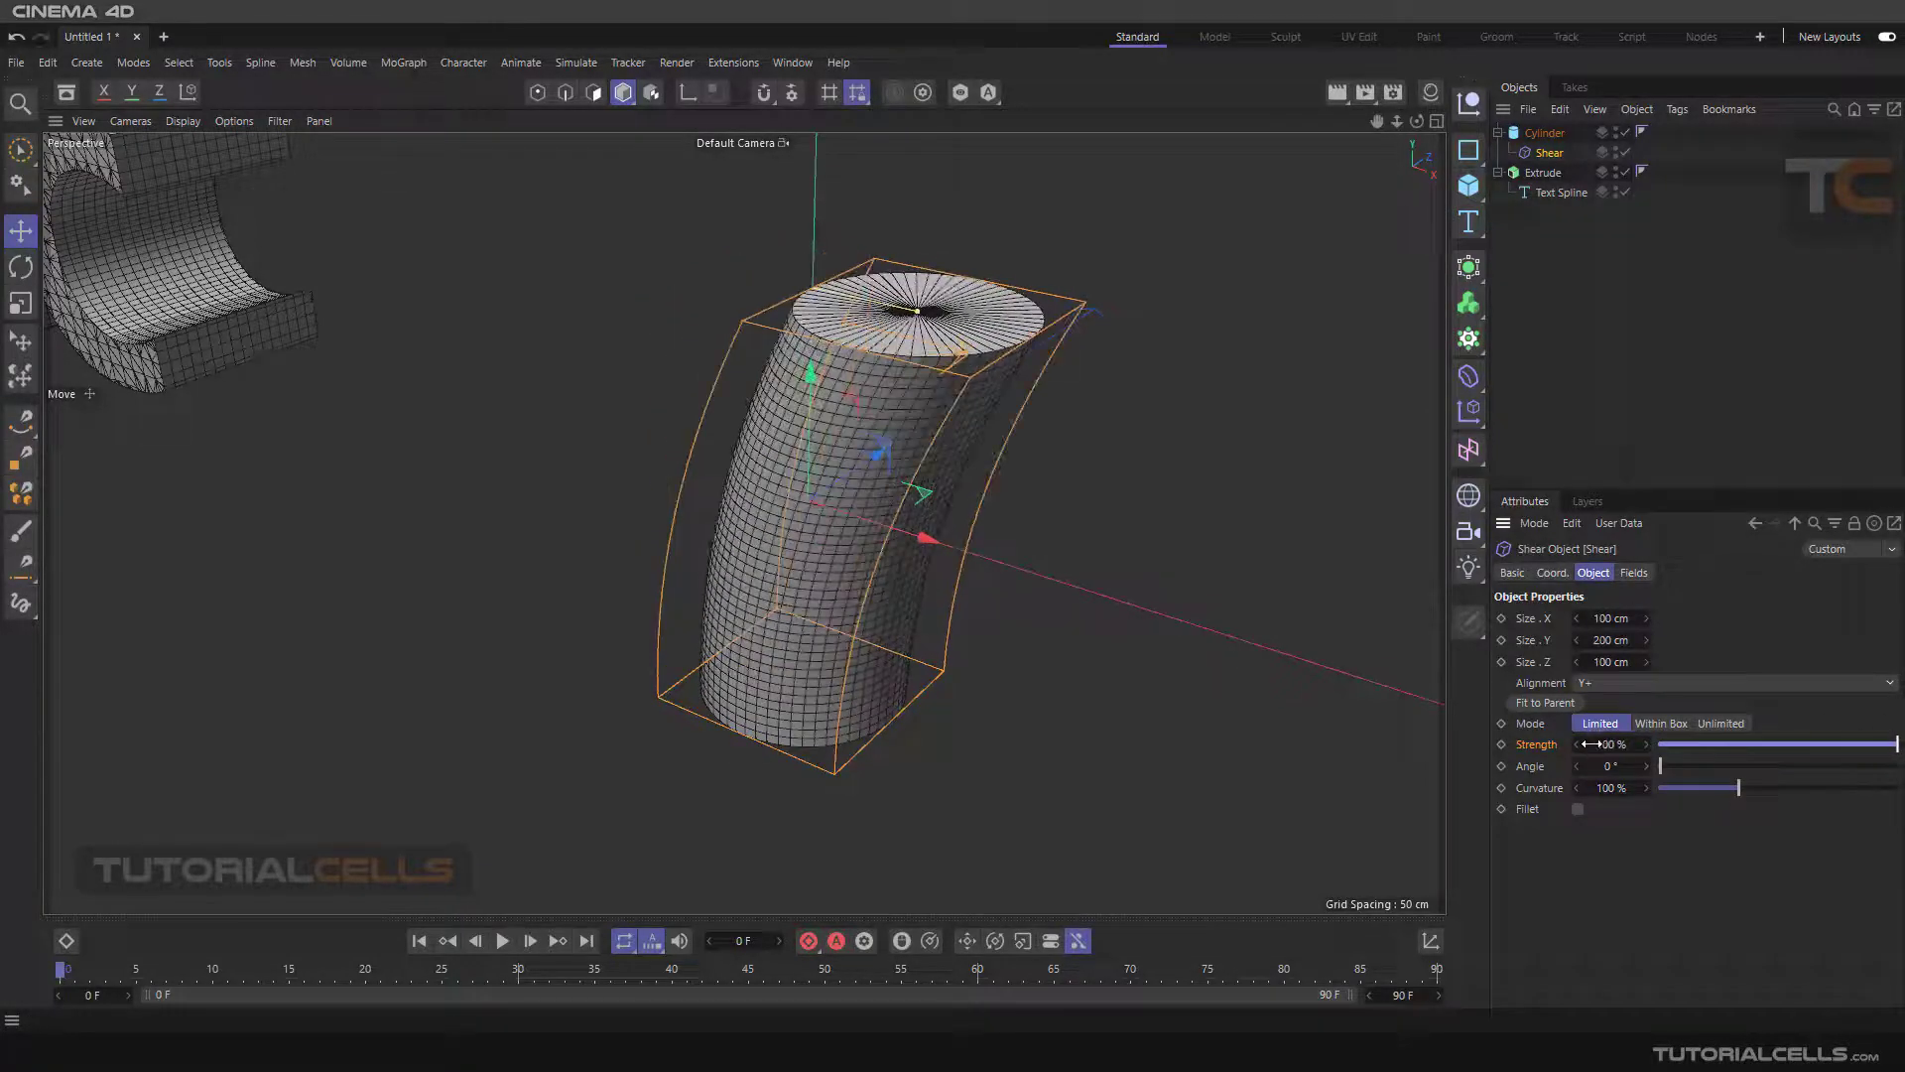
{"action": "left_click_drag", "start_coordinate": [1603, 744], "coordinate": [1568, 782]}
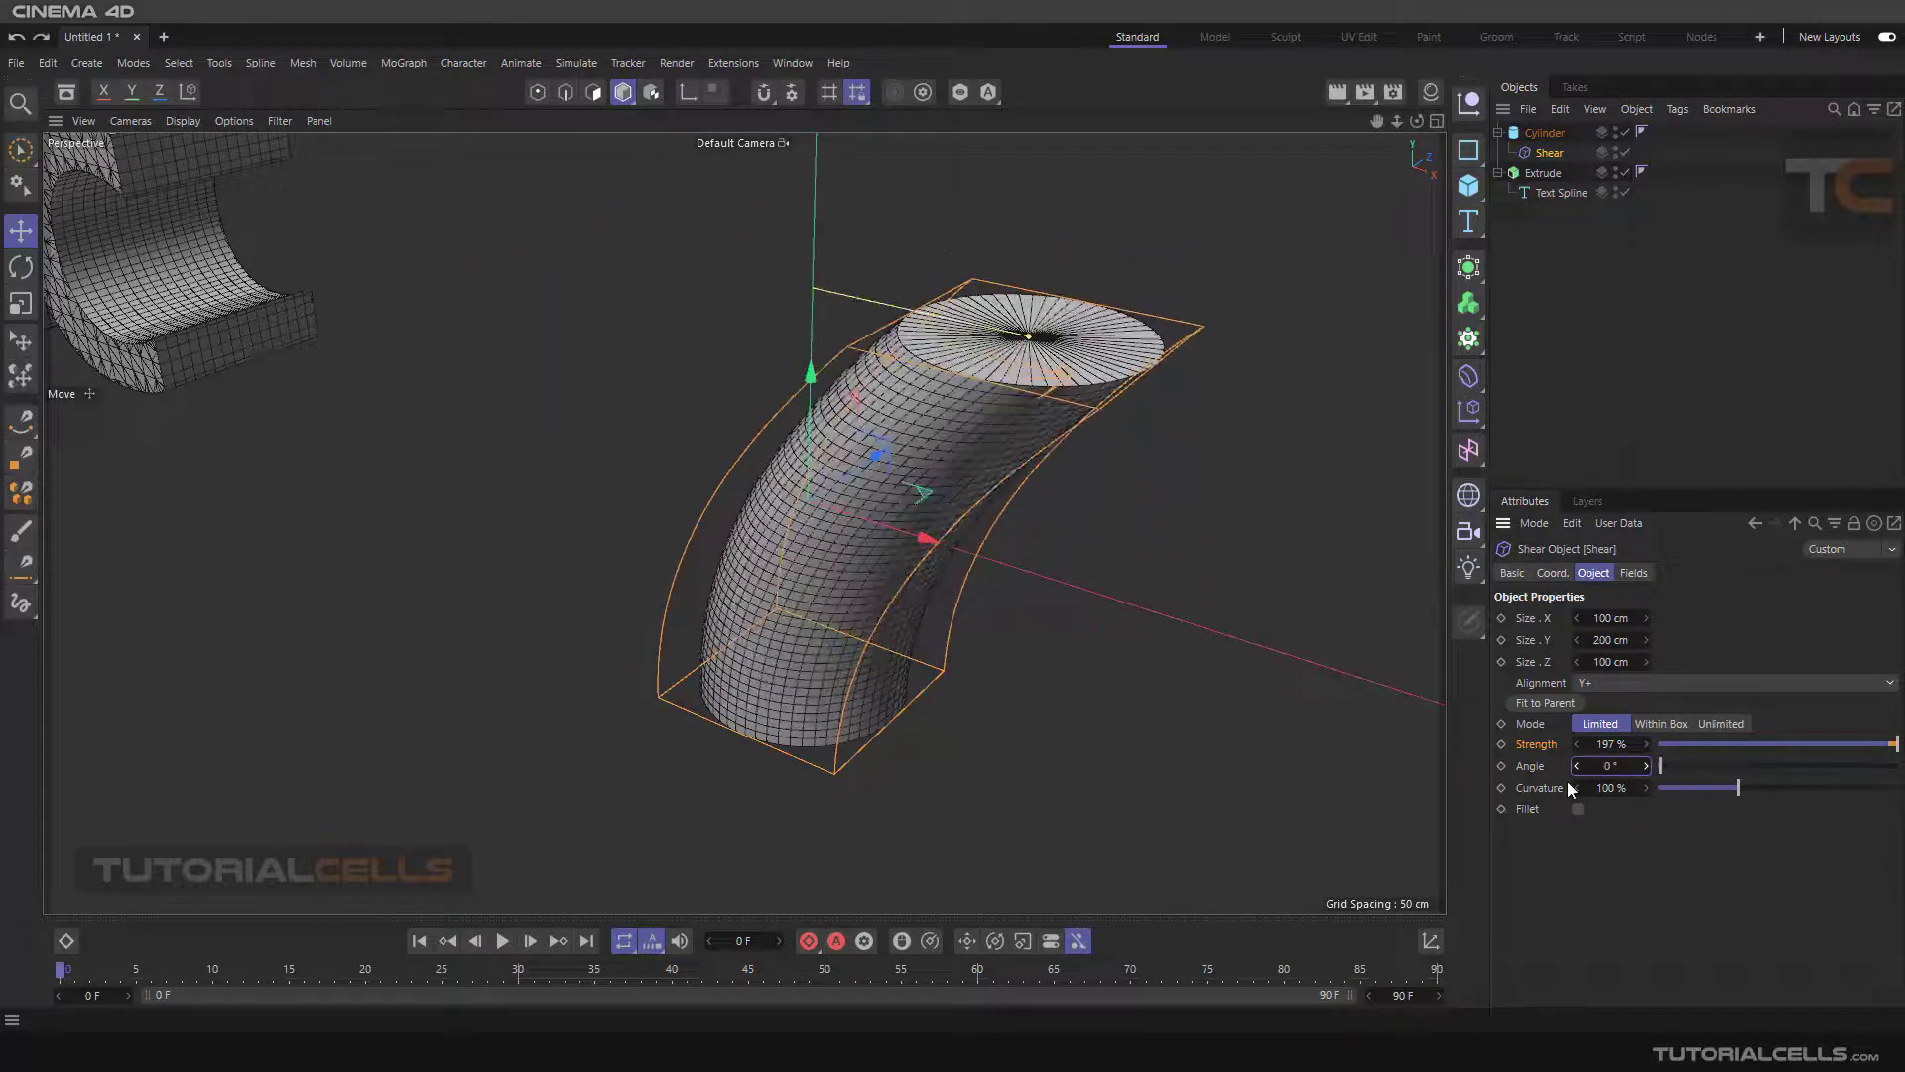
- Set the Shear Curvature to 287%, then 169%, and turn on Fillet
{"action": "left_click", "coordinate": [1538, 788]}
{"action": "left_click_drag", "start_coordinate": [1091, 595], "coordinate": [1034, 437], "text": "alt"}
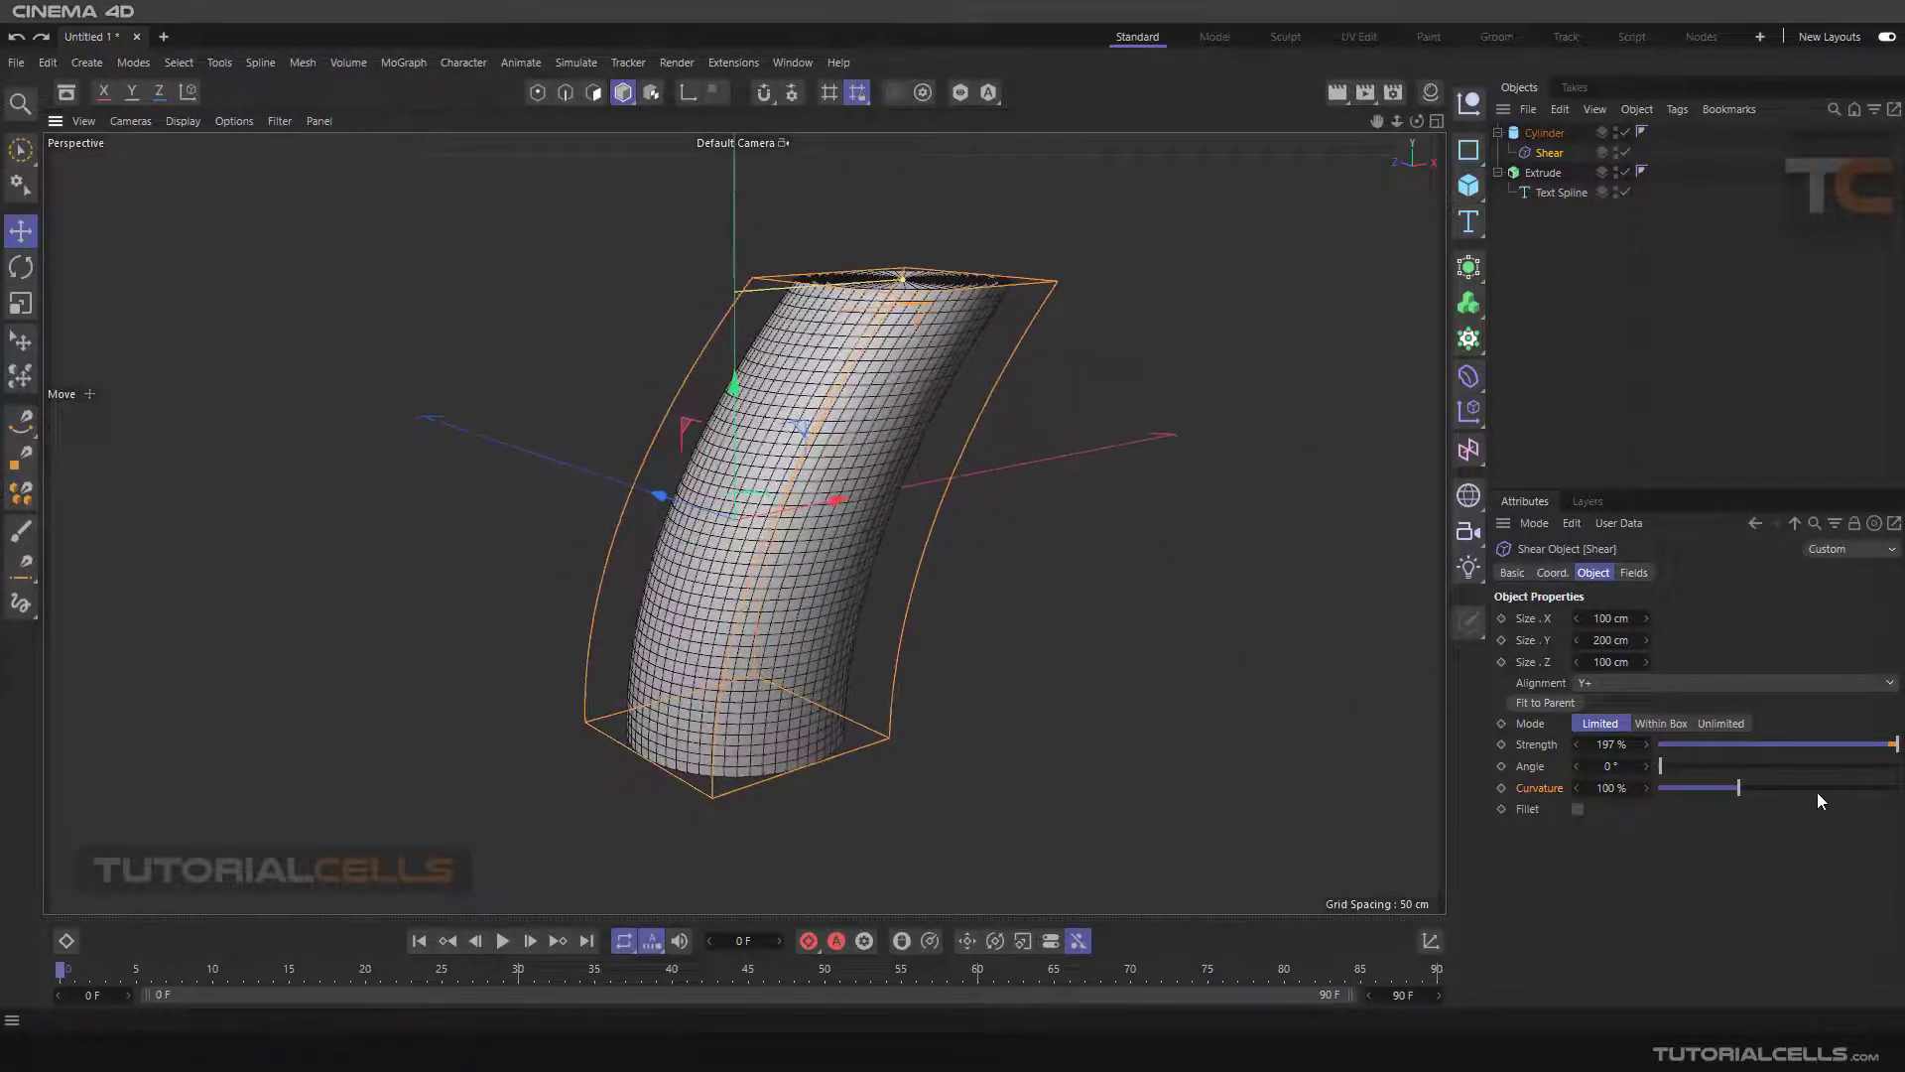
{"action": "left_click_drag", "start_coordinate": [1754, 788], "coordinate": [1574, 790]}
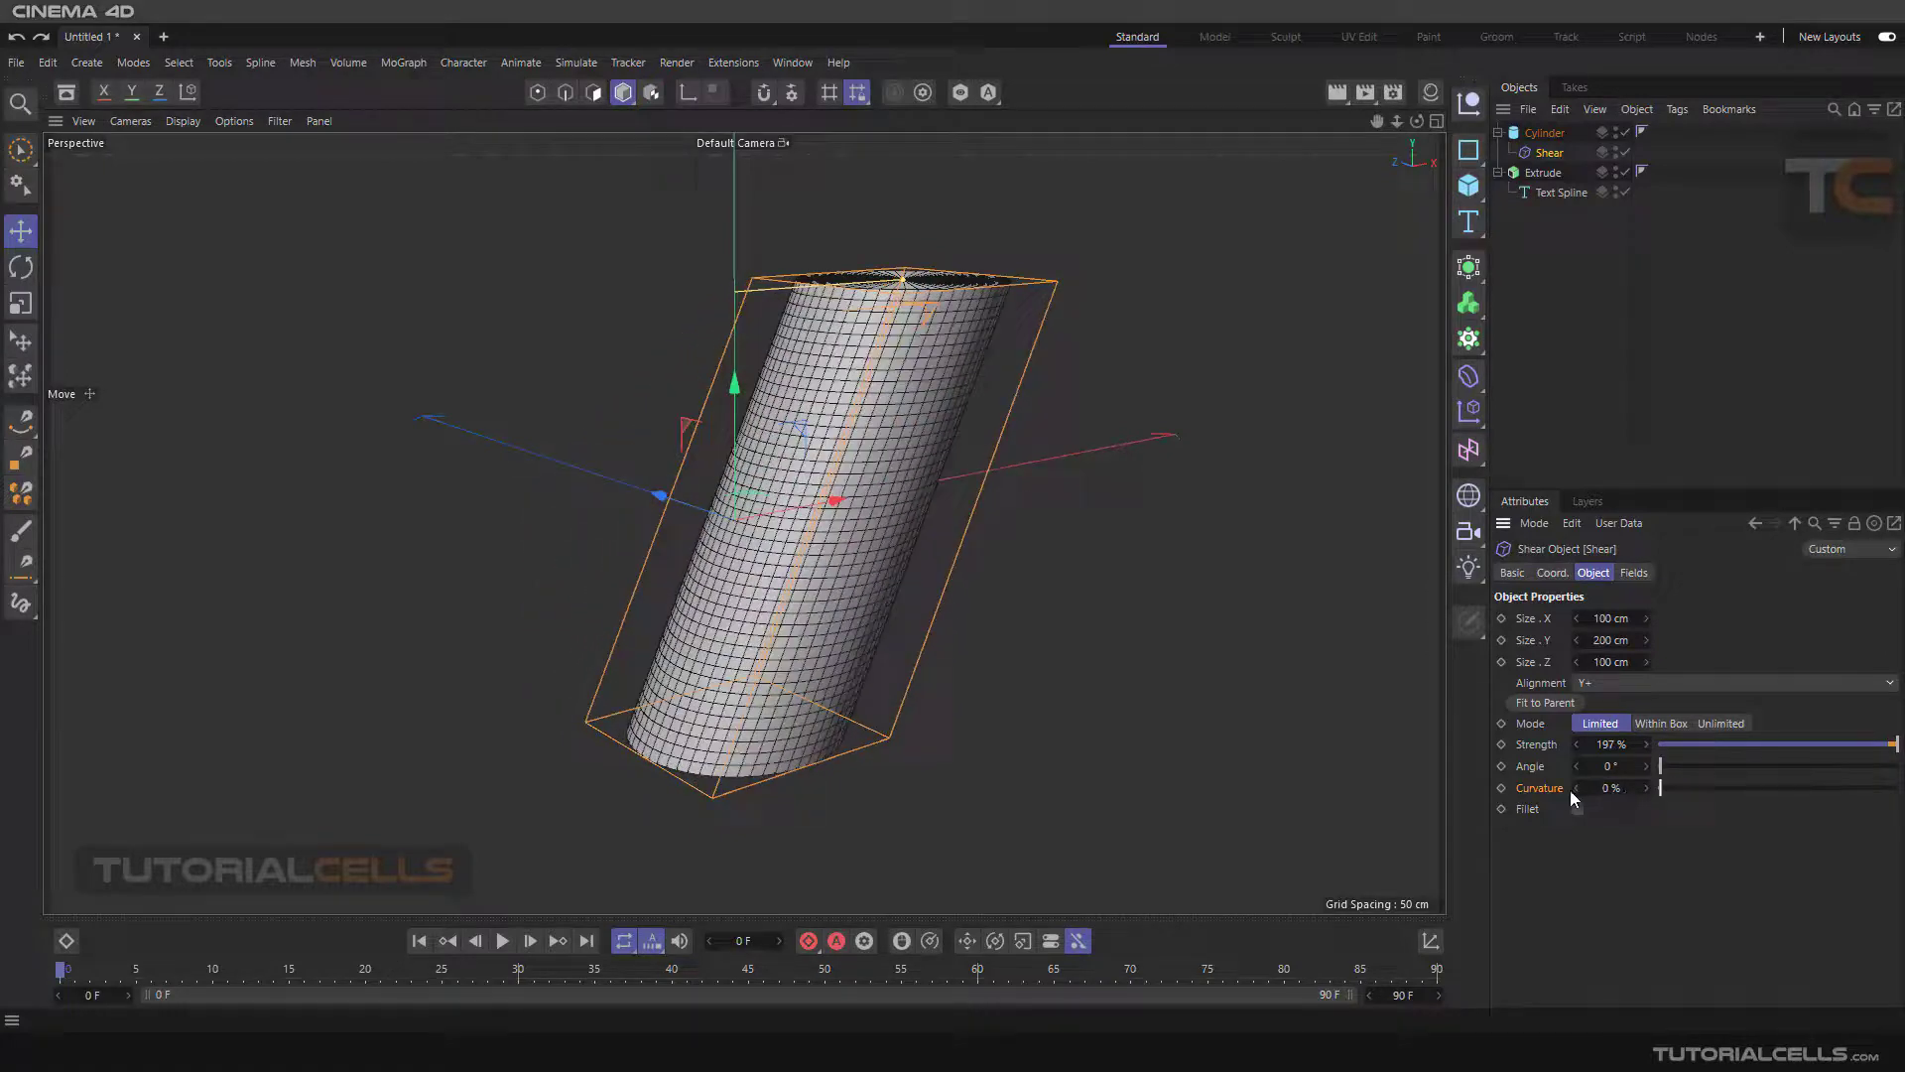
{"action": "left_click_drag", "start_coordinate": [1661, 784], "coordinate": [1794, 787]}
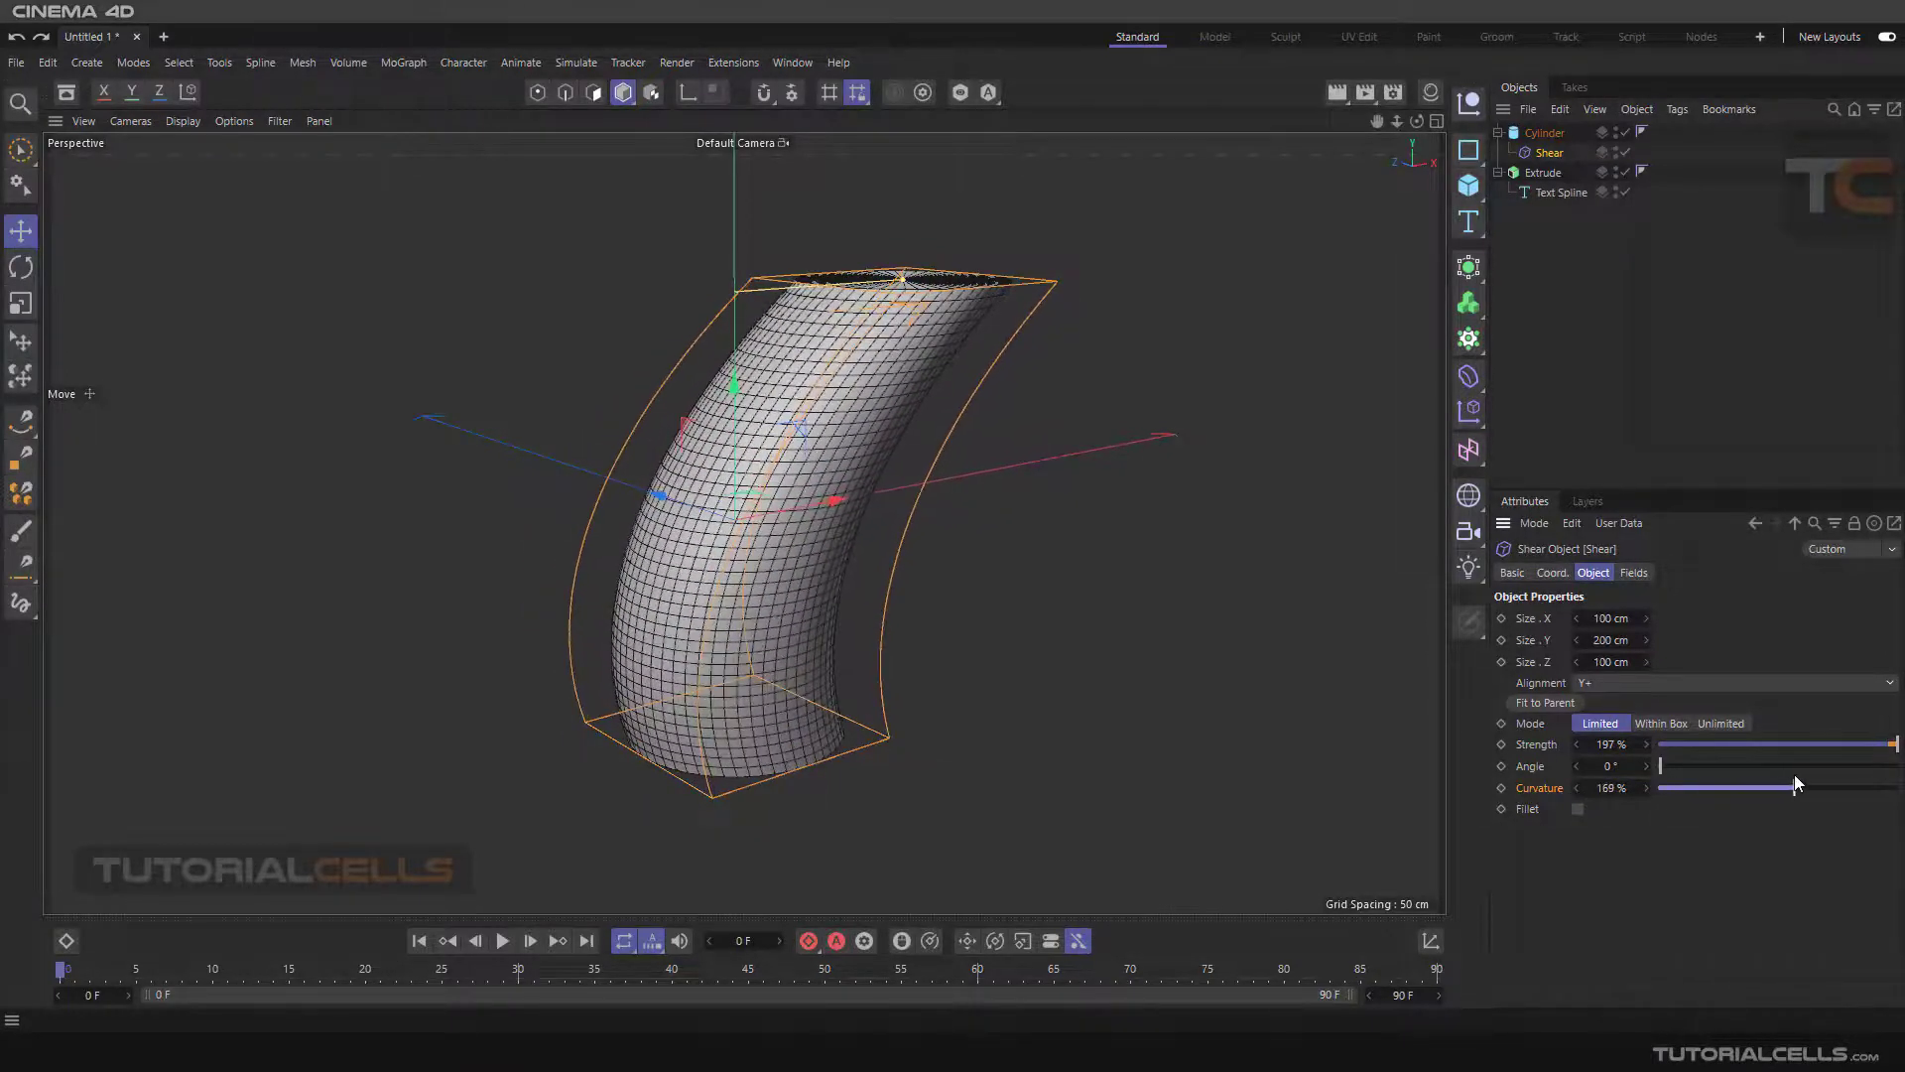
{"action": "left_click", "coordinate": [1577, 808]}
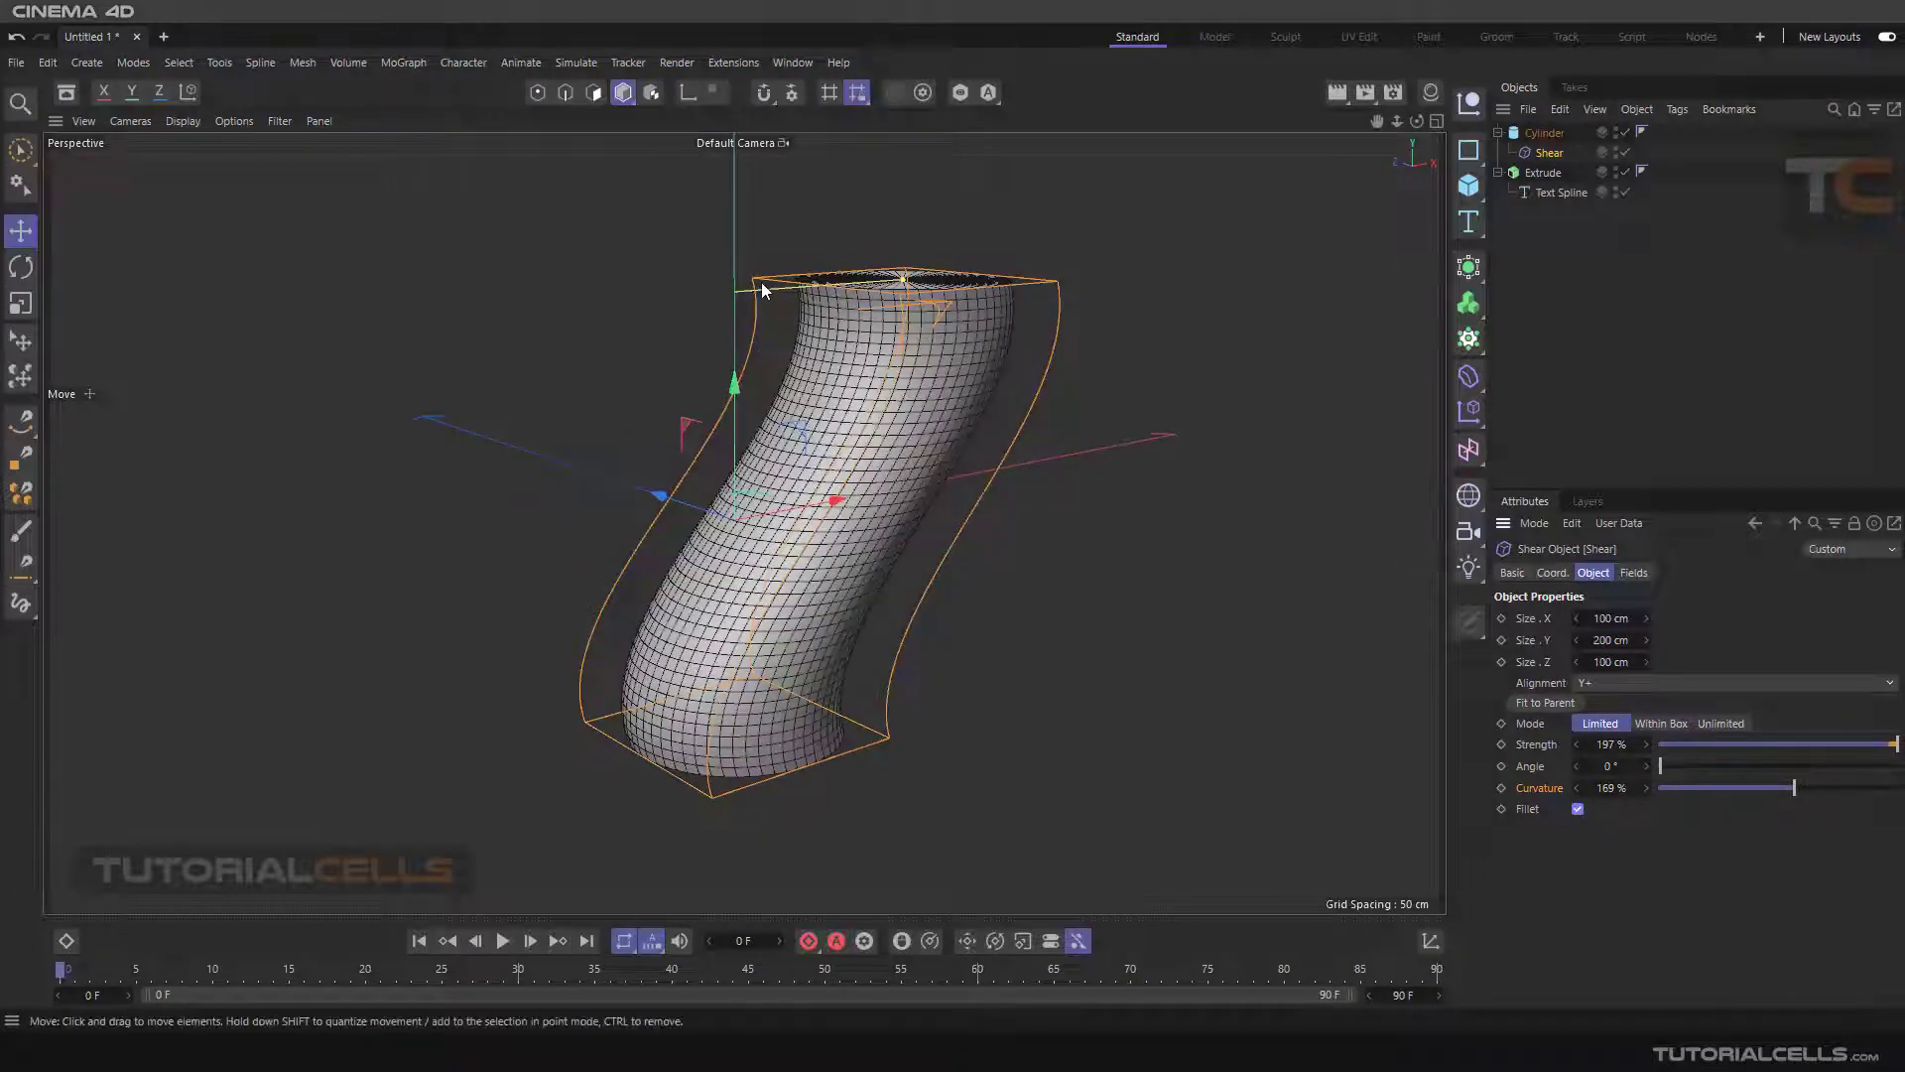
- Delete the Shear deformer from the cylinder
{"action": "scroll", "coordinate": [658, 632], "scroll_direction": "down", "scroll_amount": 3}
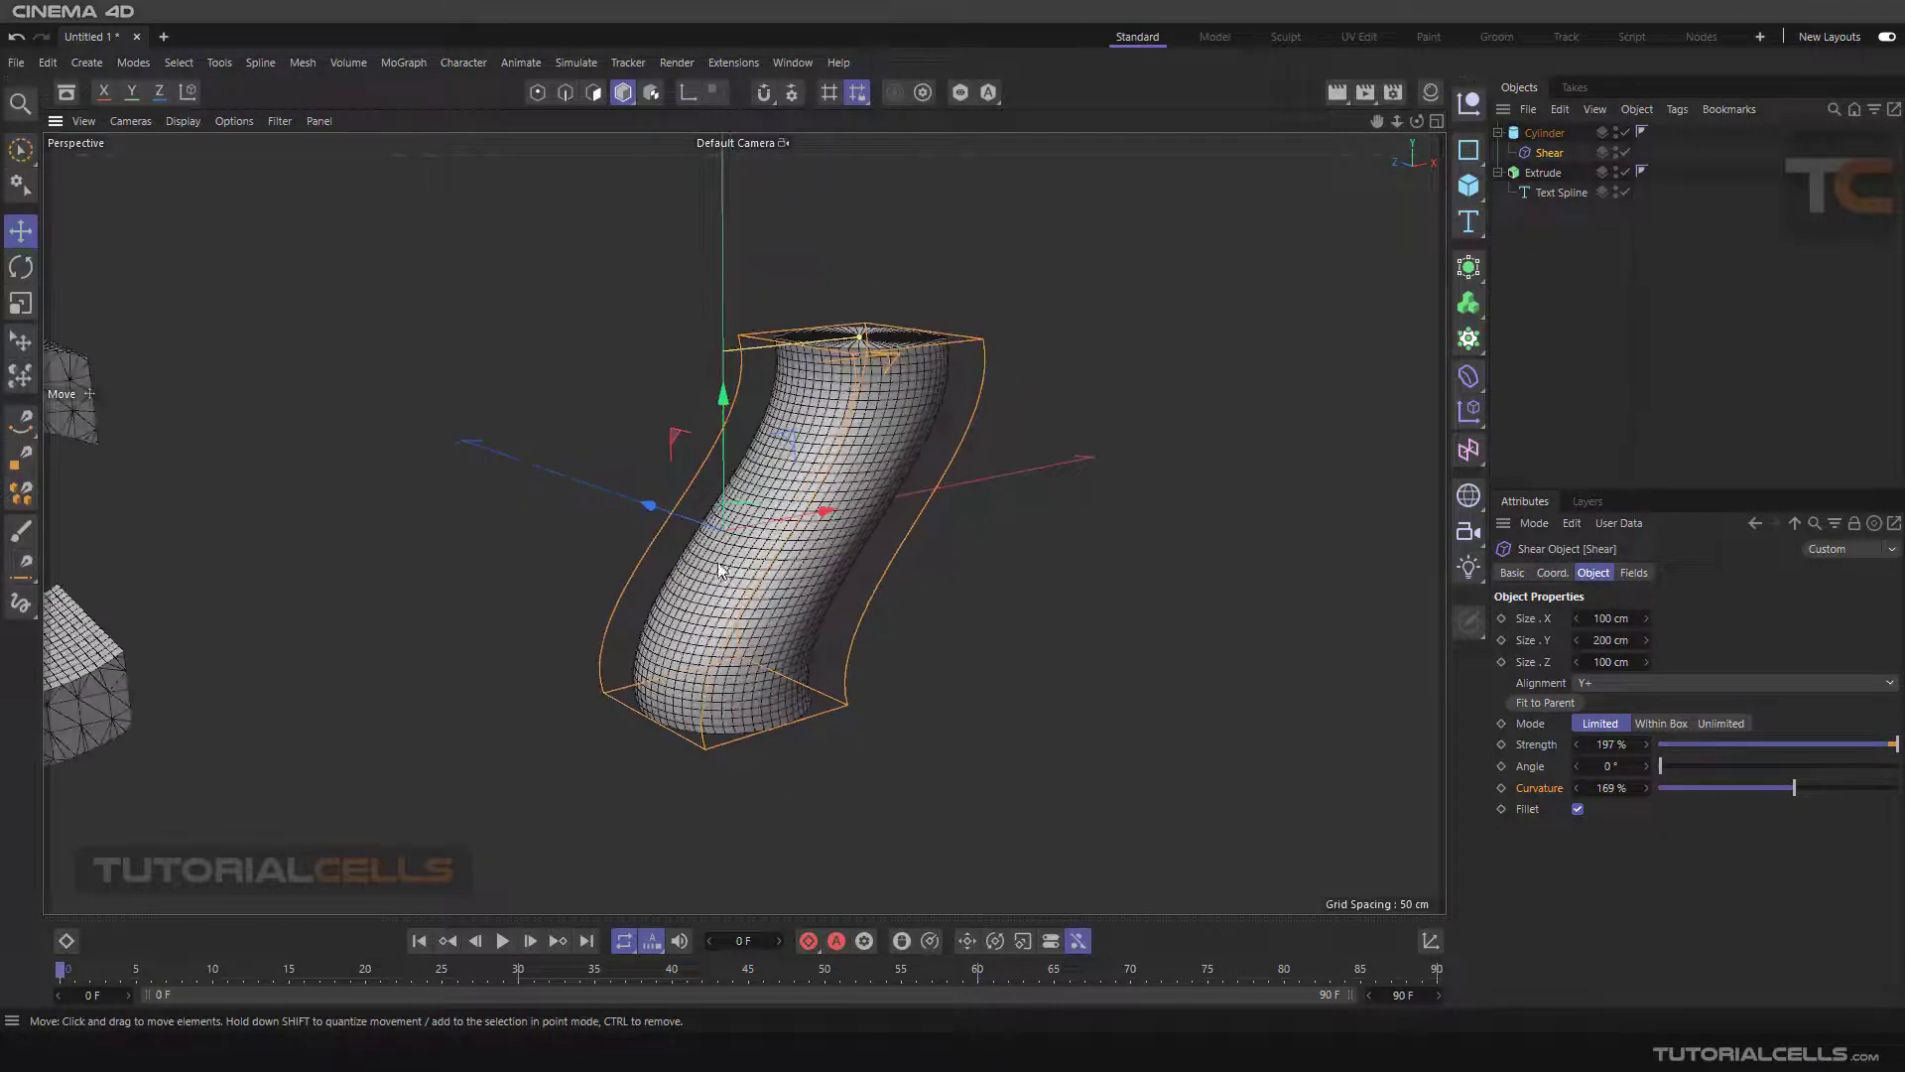
{"action": "left_click_drag", "start_coordinate": [720, 570], "coordinate": [1022, 536], "text": "alt"}
{"action": "left_click", "coordinate": [1533, 724]}
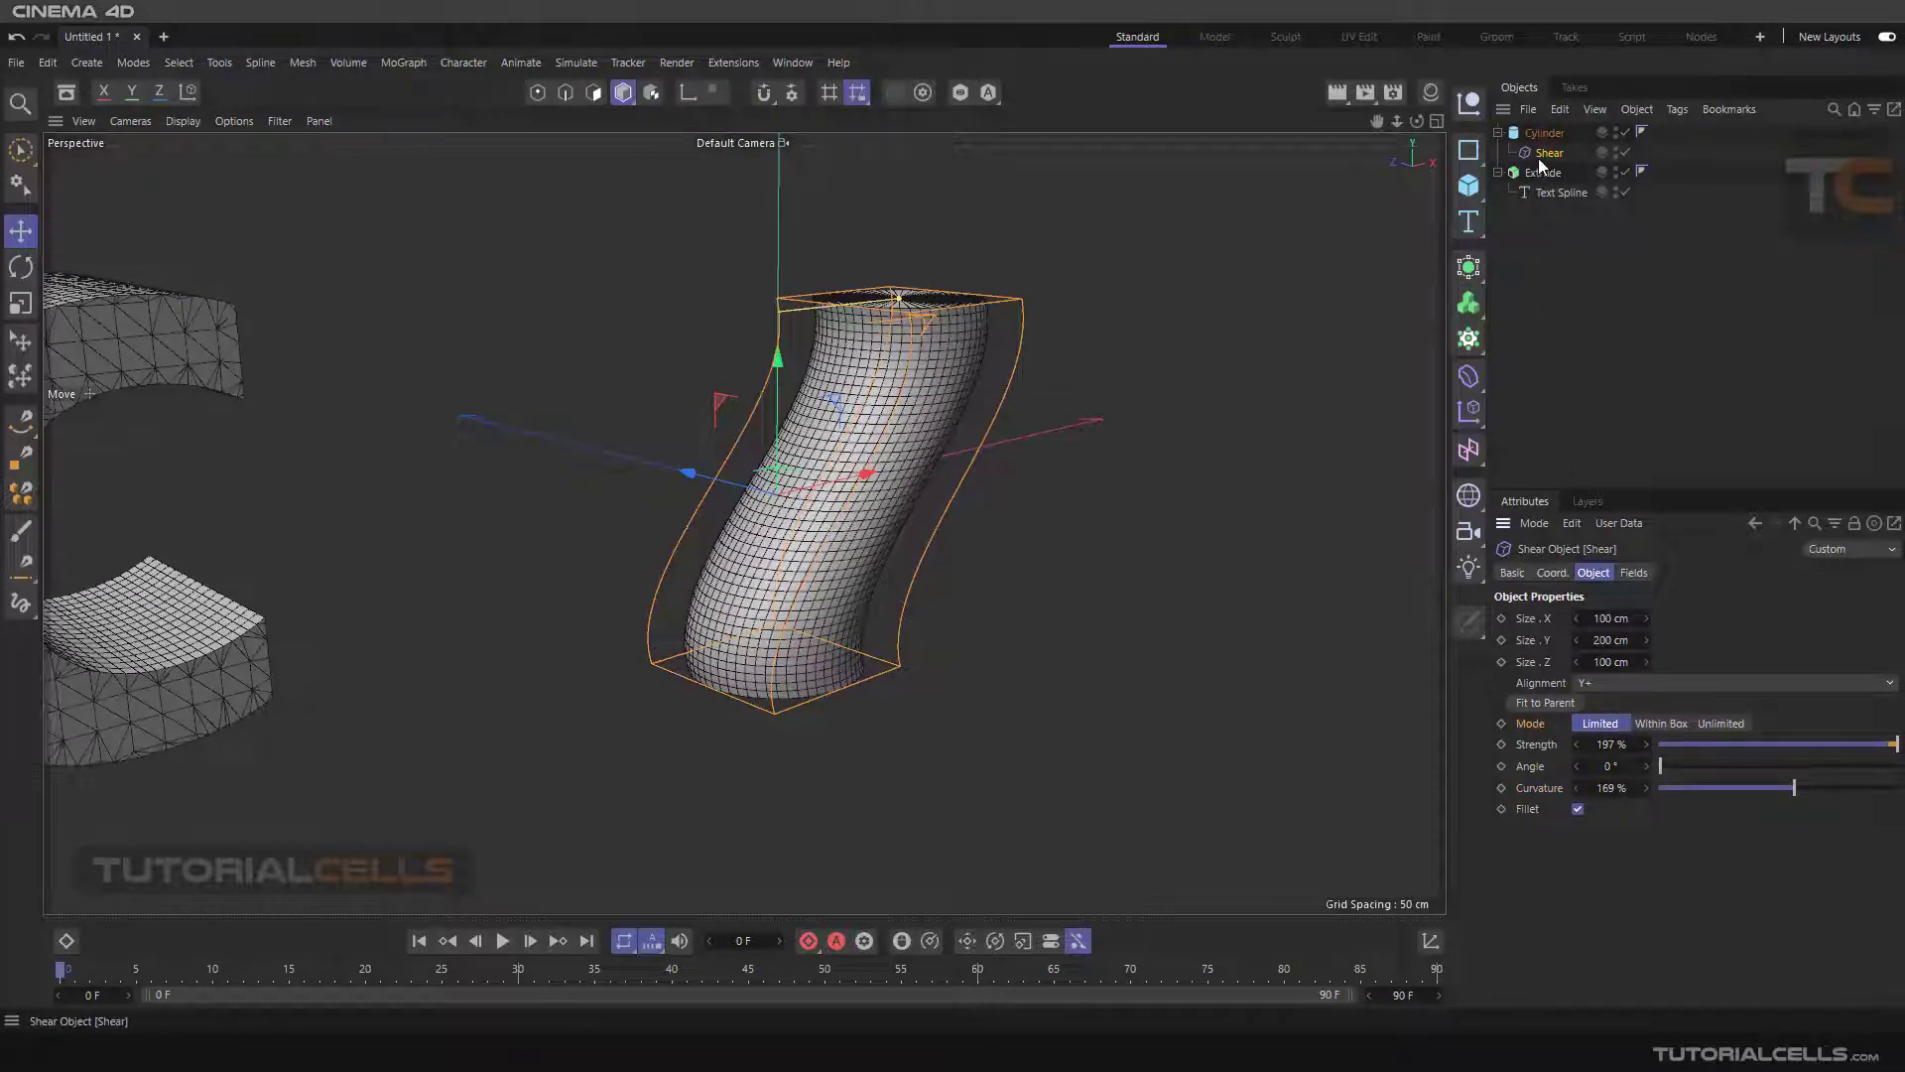
{"action": "key", "text": "Delete"}
{"action": "left_click_drag", "start_coordinate": [1288, 358], "coordinate": [1076, 430], "text": "alt"}
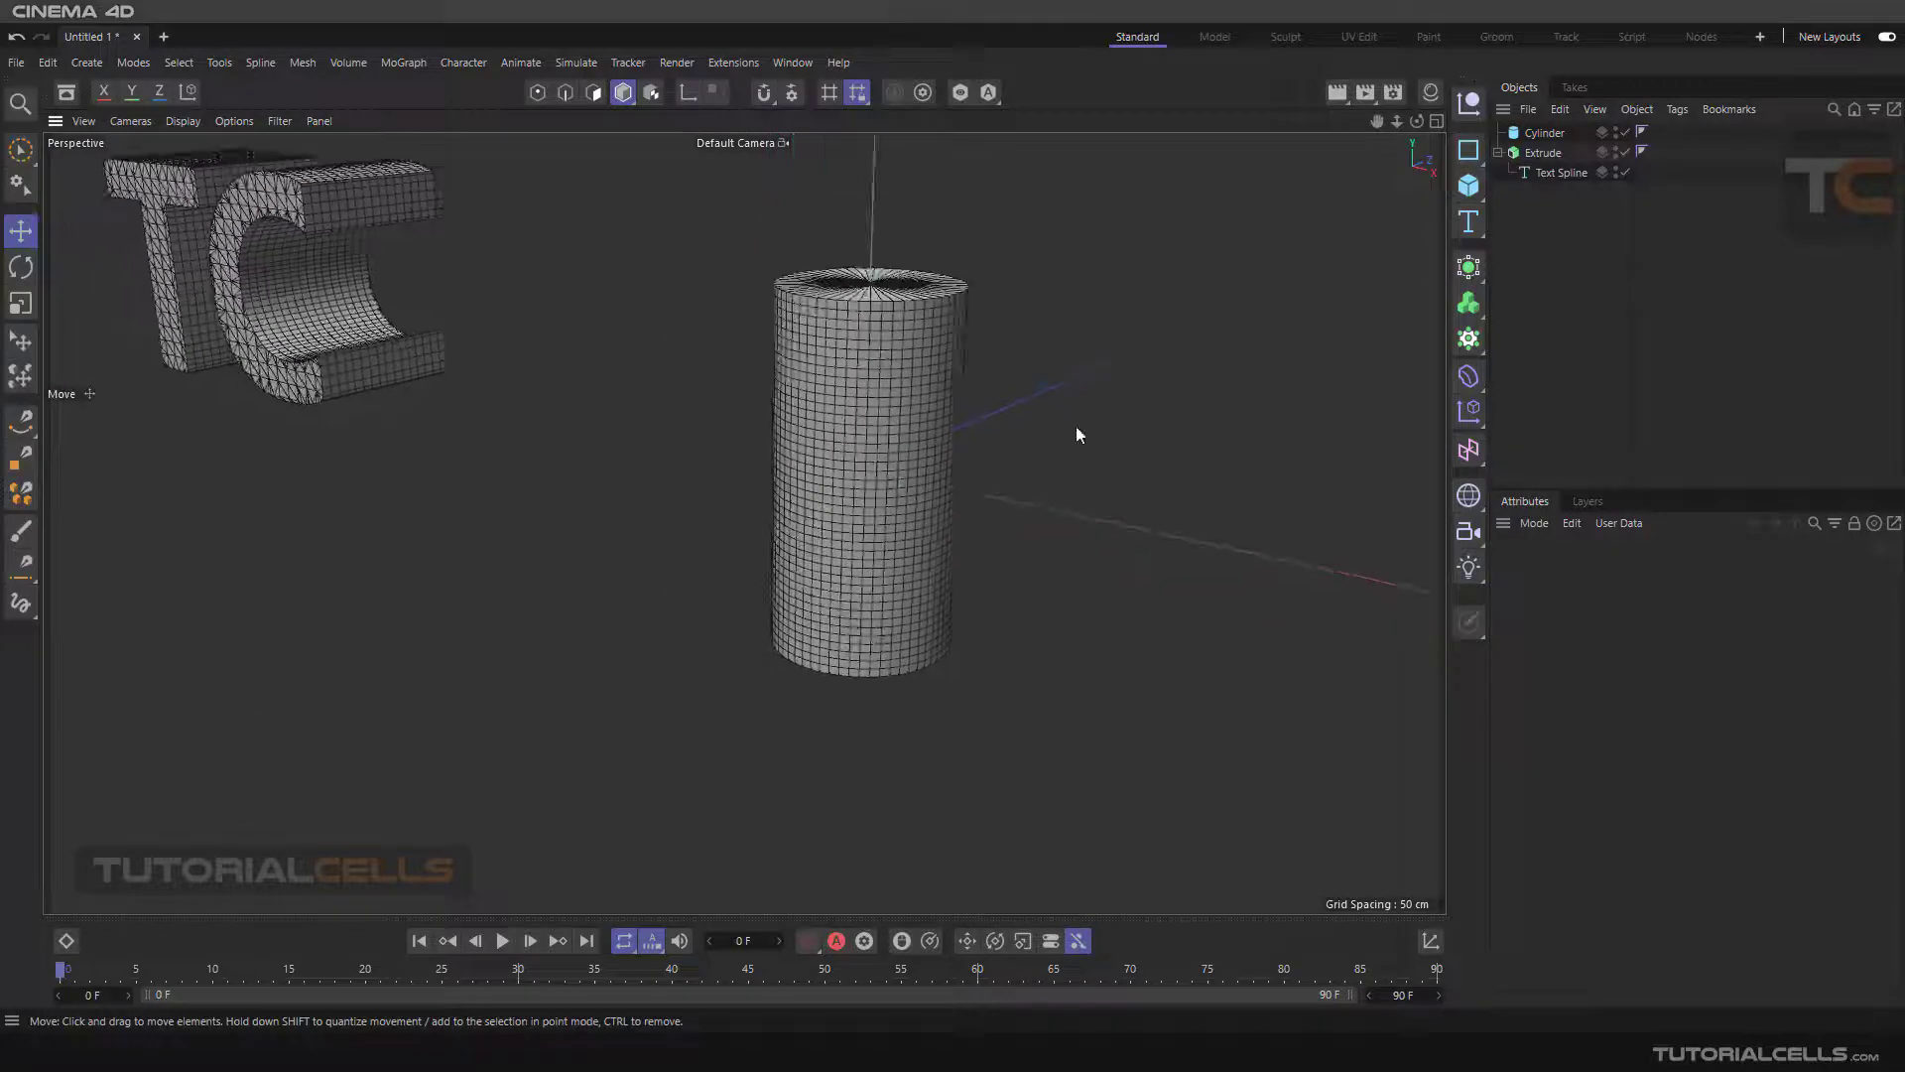
- Add a new top-level Shear deformer and scale its cage down to the cylinder's middle
{"action": "left_click", "coordinate": [1469, 376]}
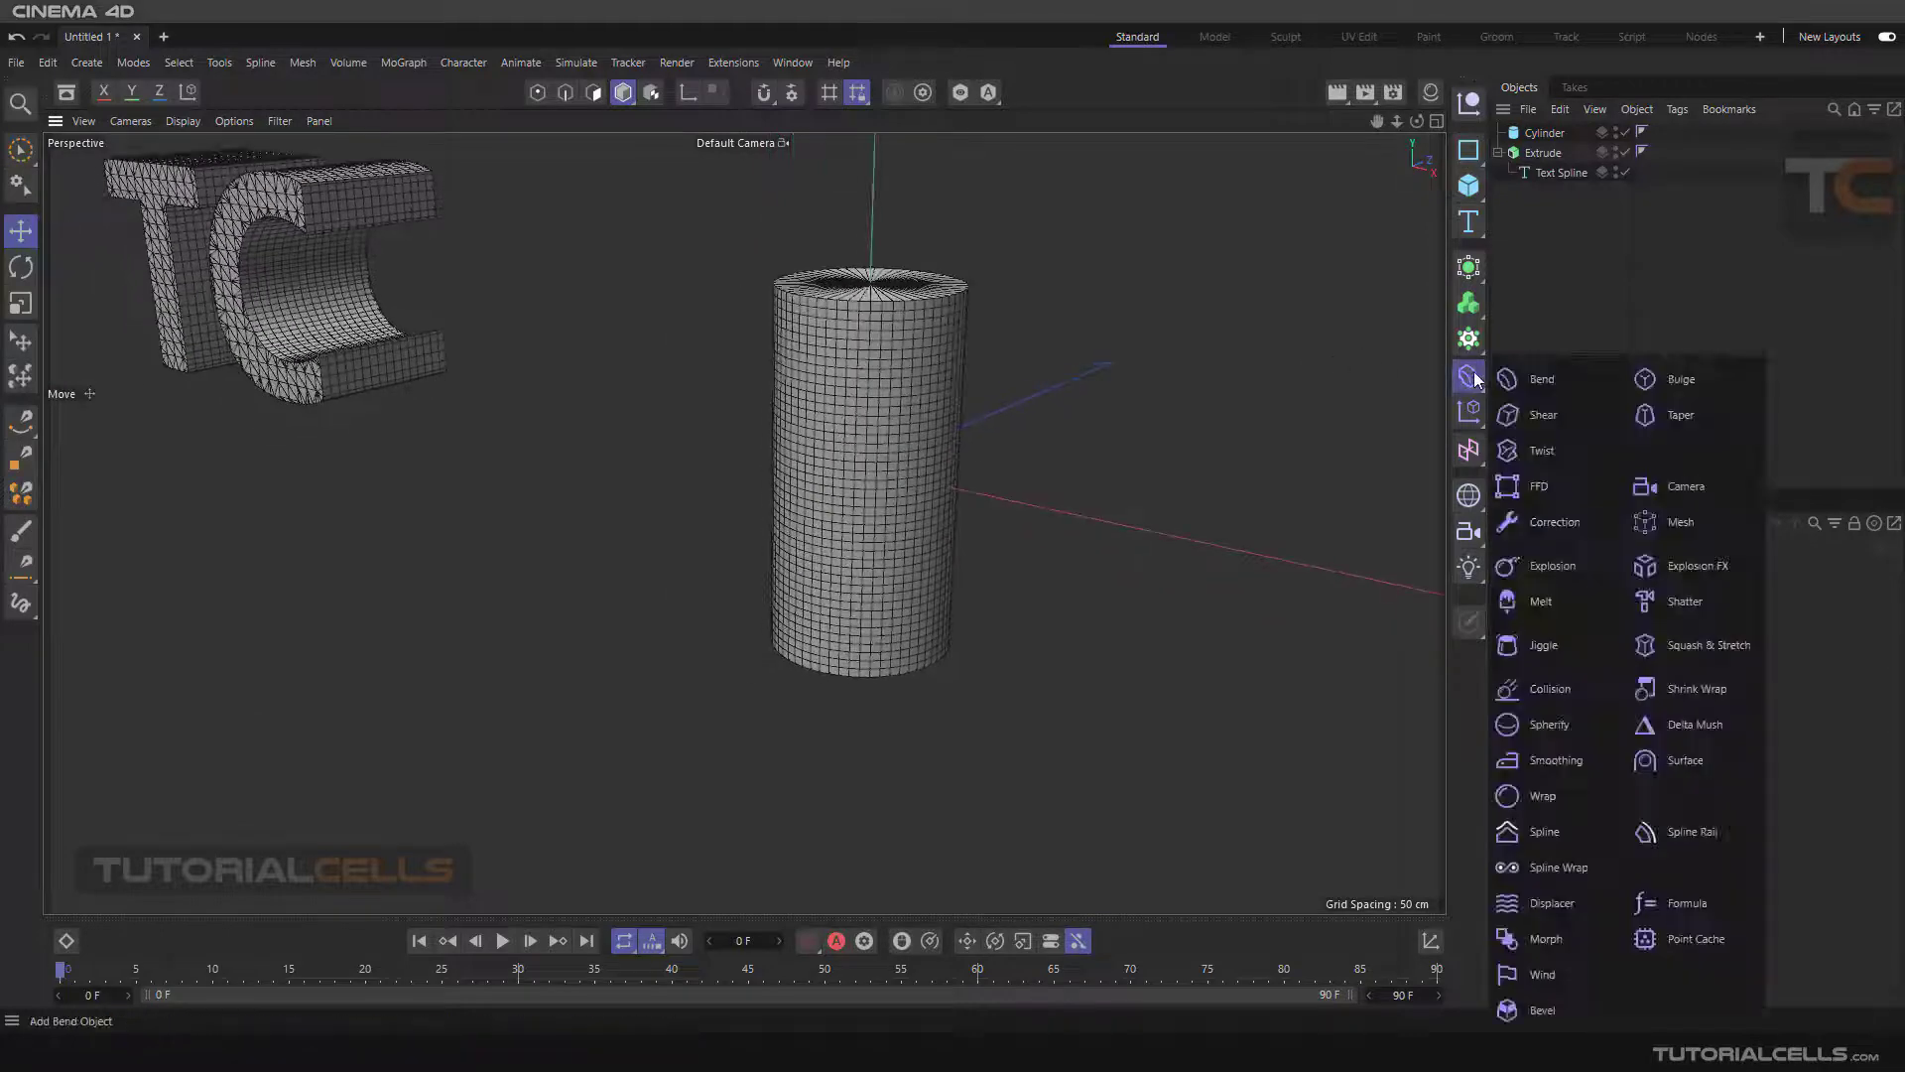
{"action": "left_click", "coordinate": [1520, 414]}
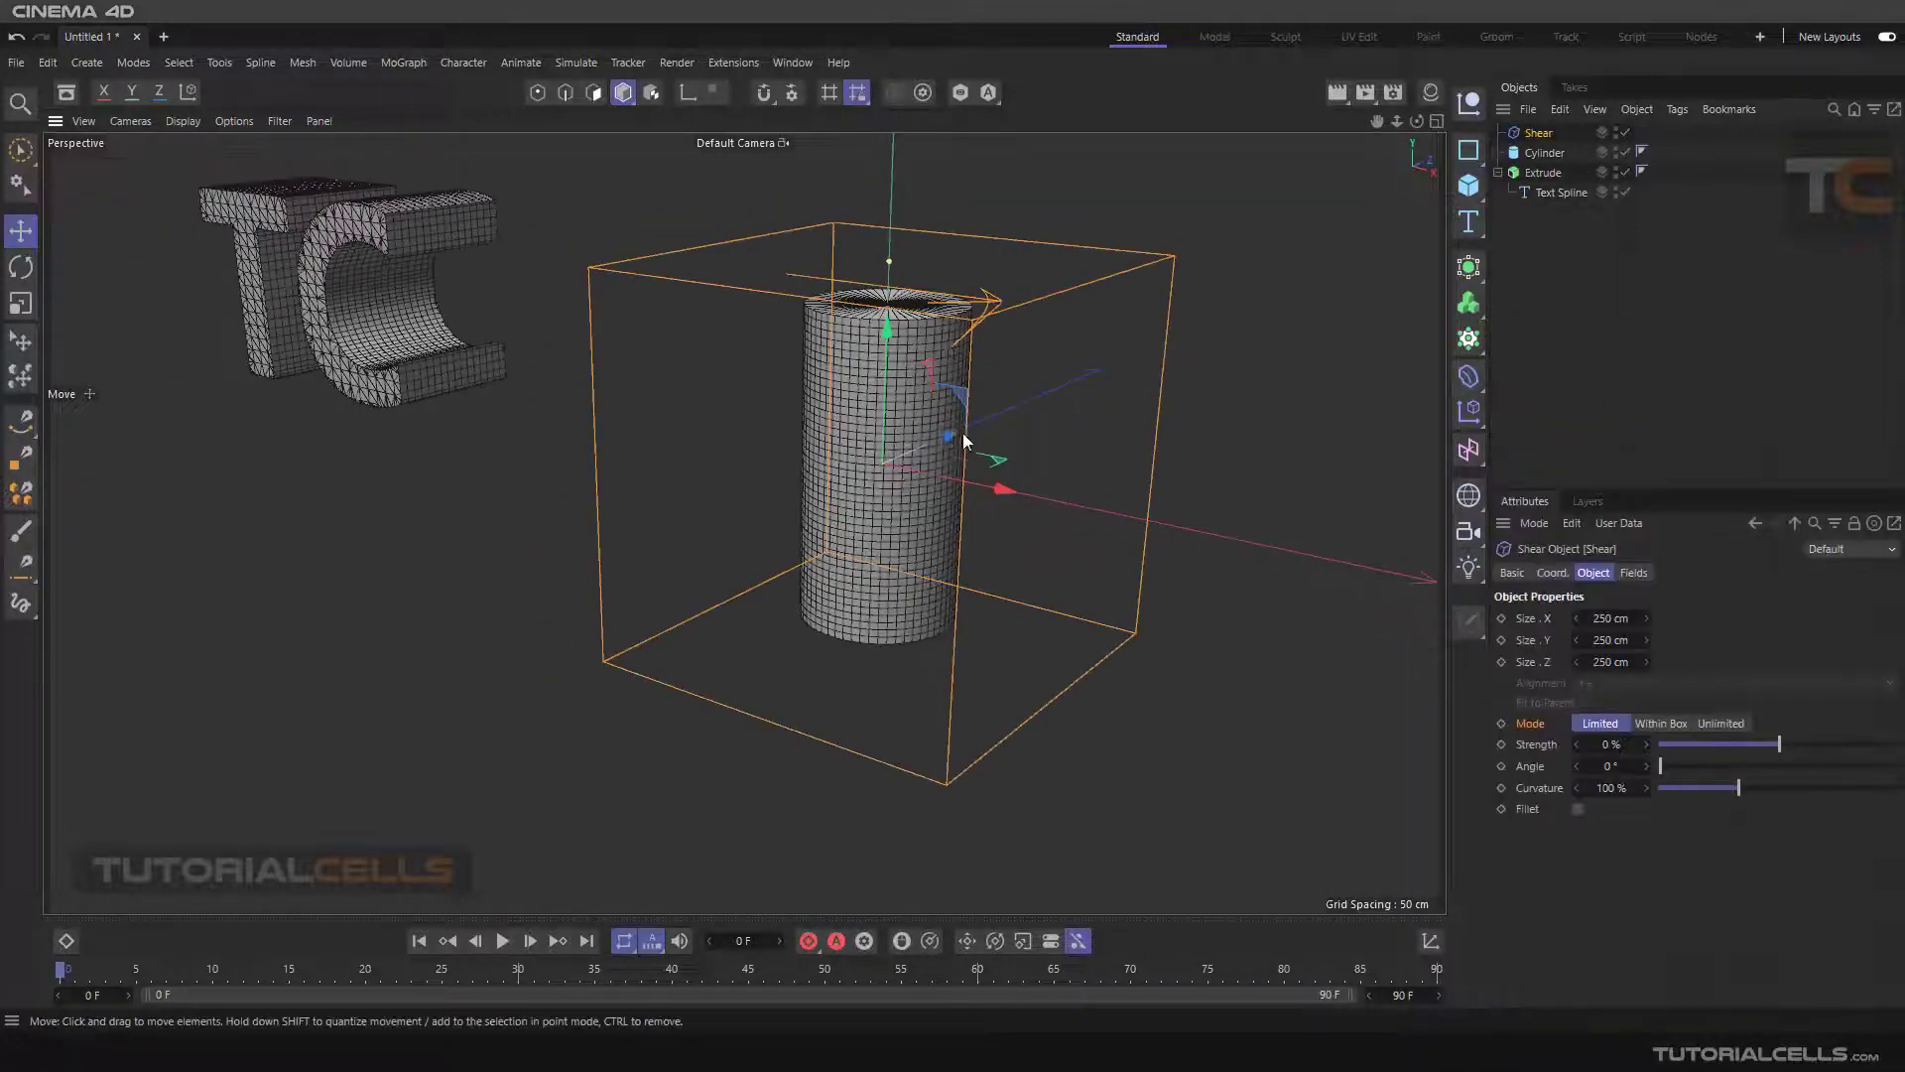
{"action": "left_click", "coordinate": [19, 303]}
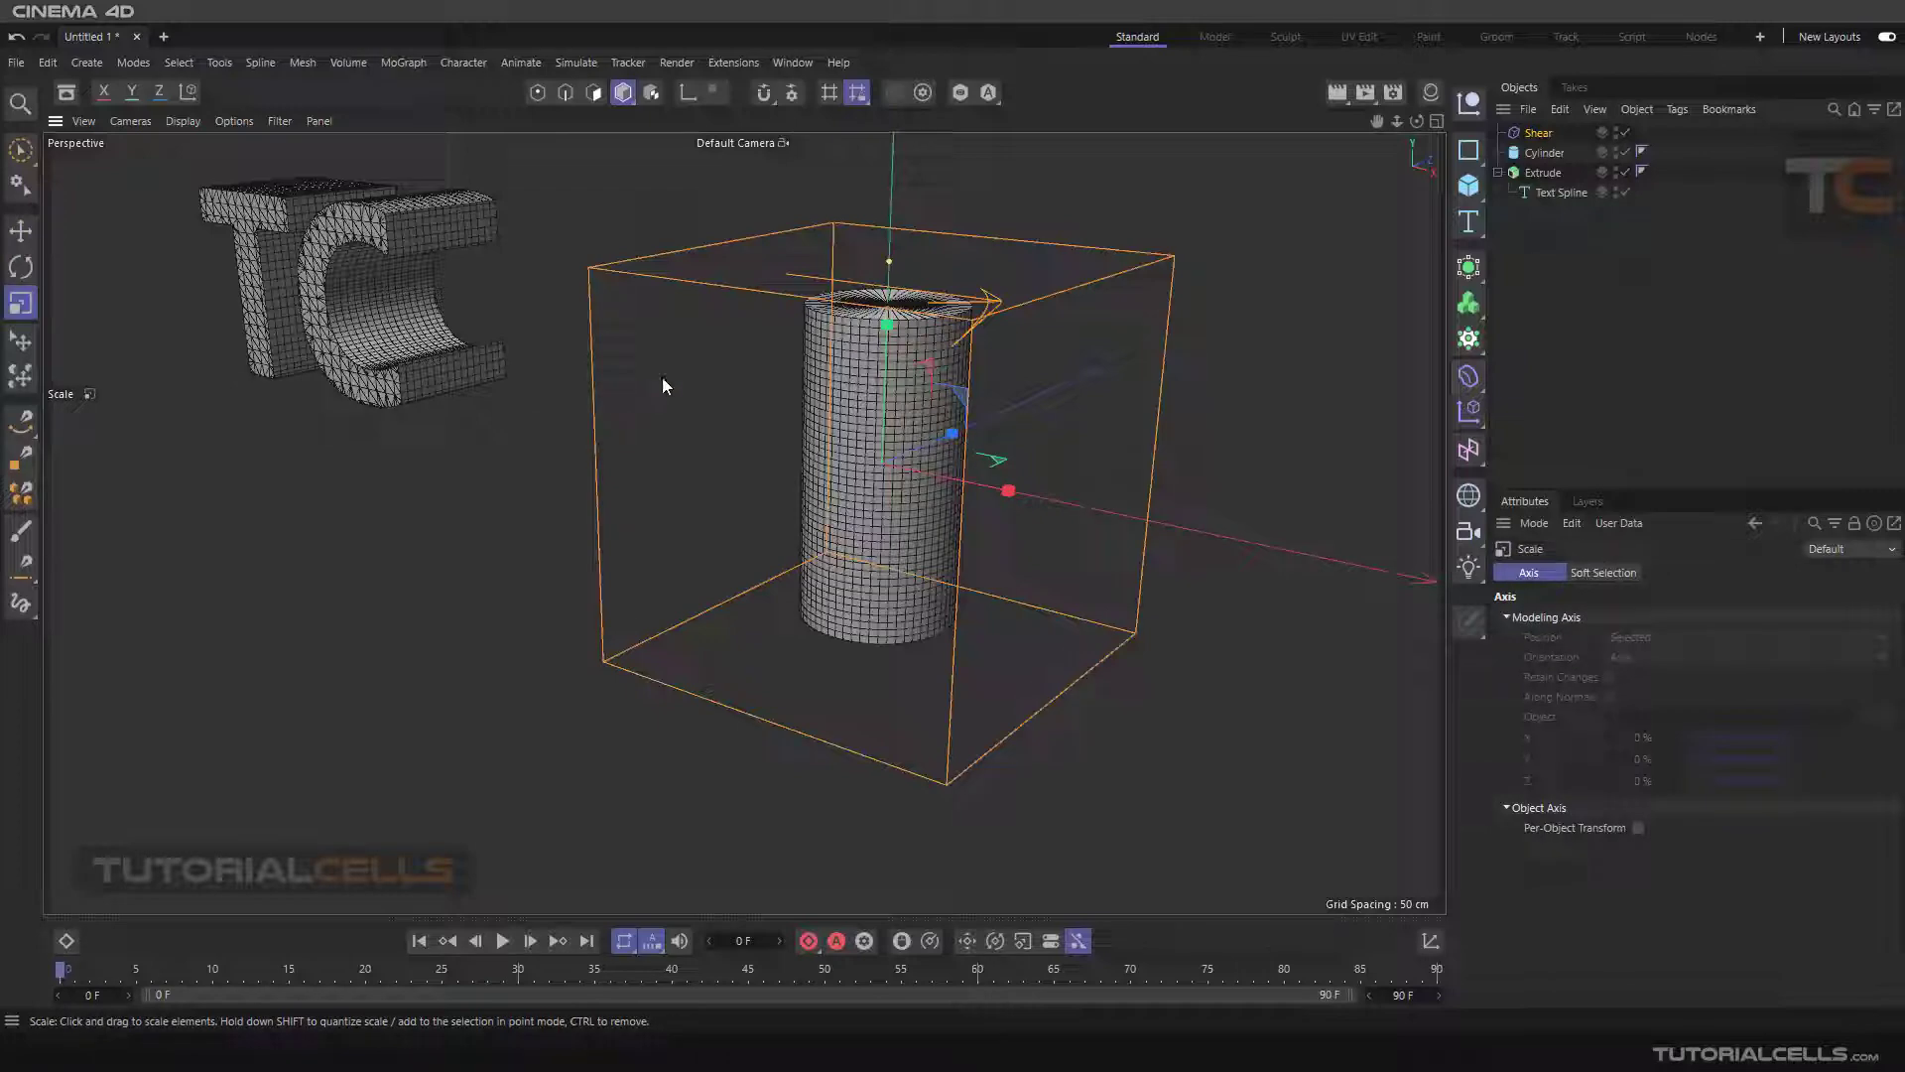
{"action": "left_click_drag", "start_coordinate": [721, 383], "coordinate": [475, 584]}
{"action": "left_click_drag", "start_coordinate": [784, 496], "coordinate": [996, 374], "text": "alt"}
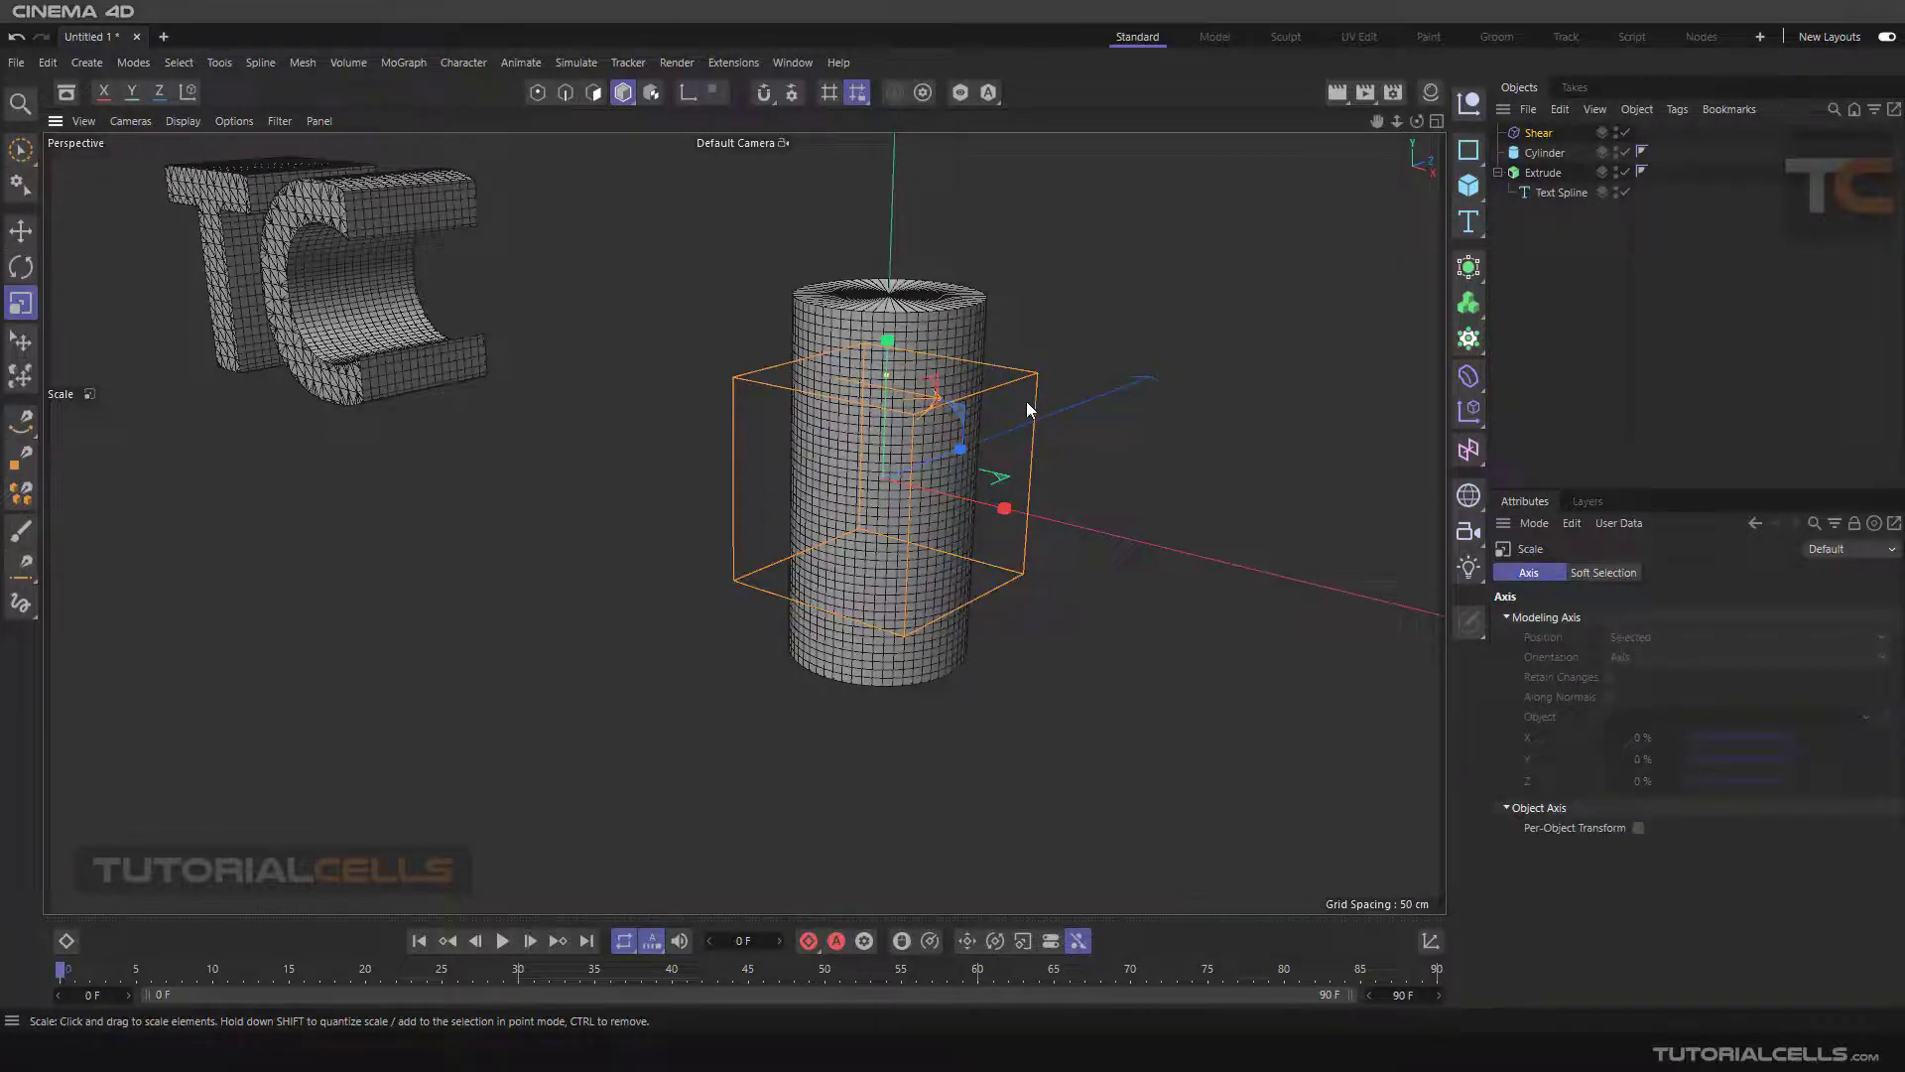
{"action": "scroll", "coordinate": [1032, 397], "scroll_direction": "up", "scroll_amount": 2}
{"action": "middle_click_drag", "start_coordinate": [984, 408], "coordinate": [1009, 368], "text": "alt"}
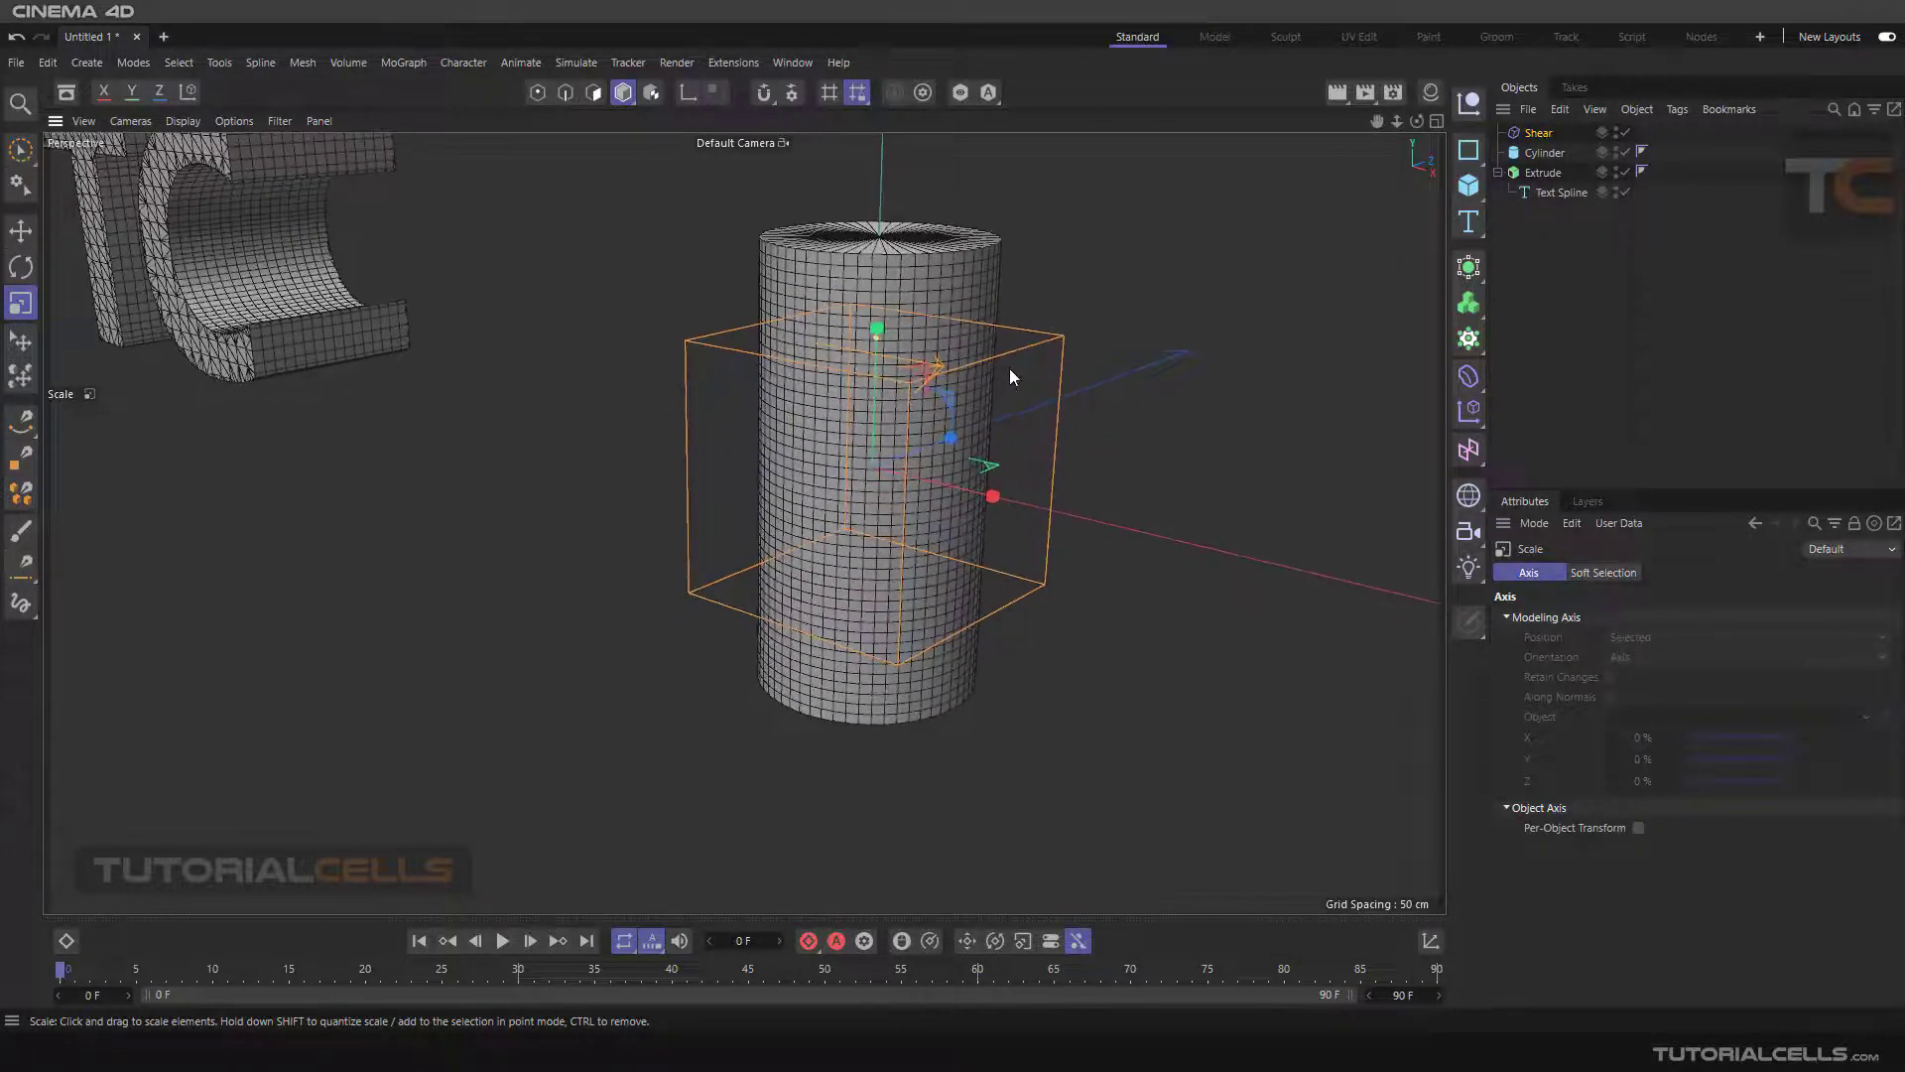
- Parent the new Shear under the cylinder and raise its Strength to 100%
{"action": "left_click", "coordinate": [1539, 134]}
{"action": "left_click_drag", "start_coordinate": [1541, 138], "coordinate": [1544, 148]}
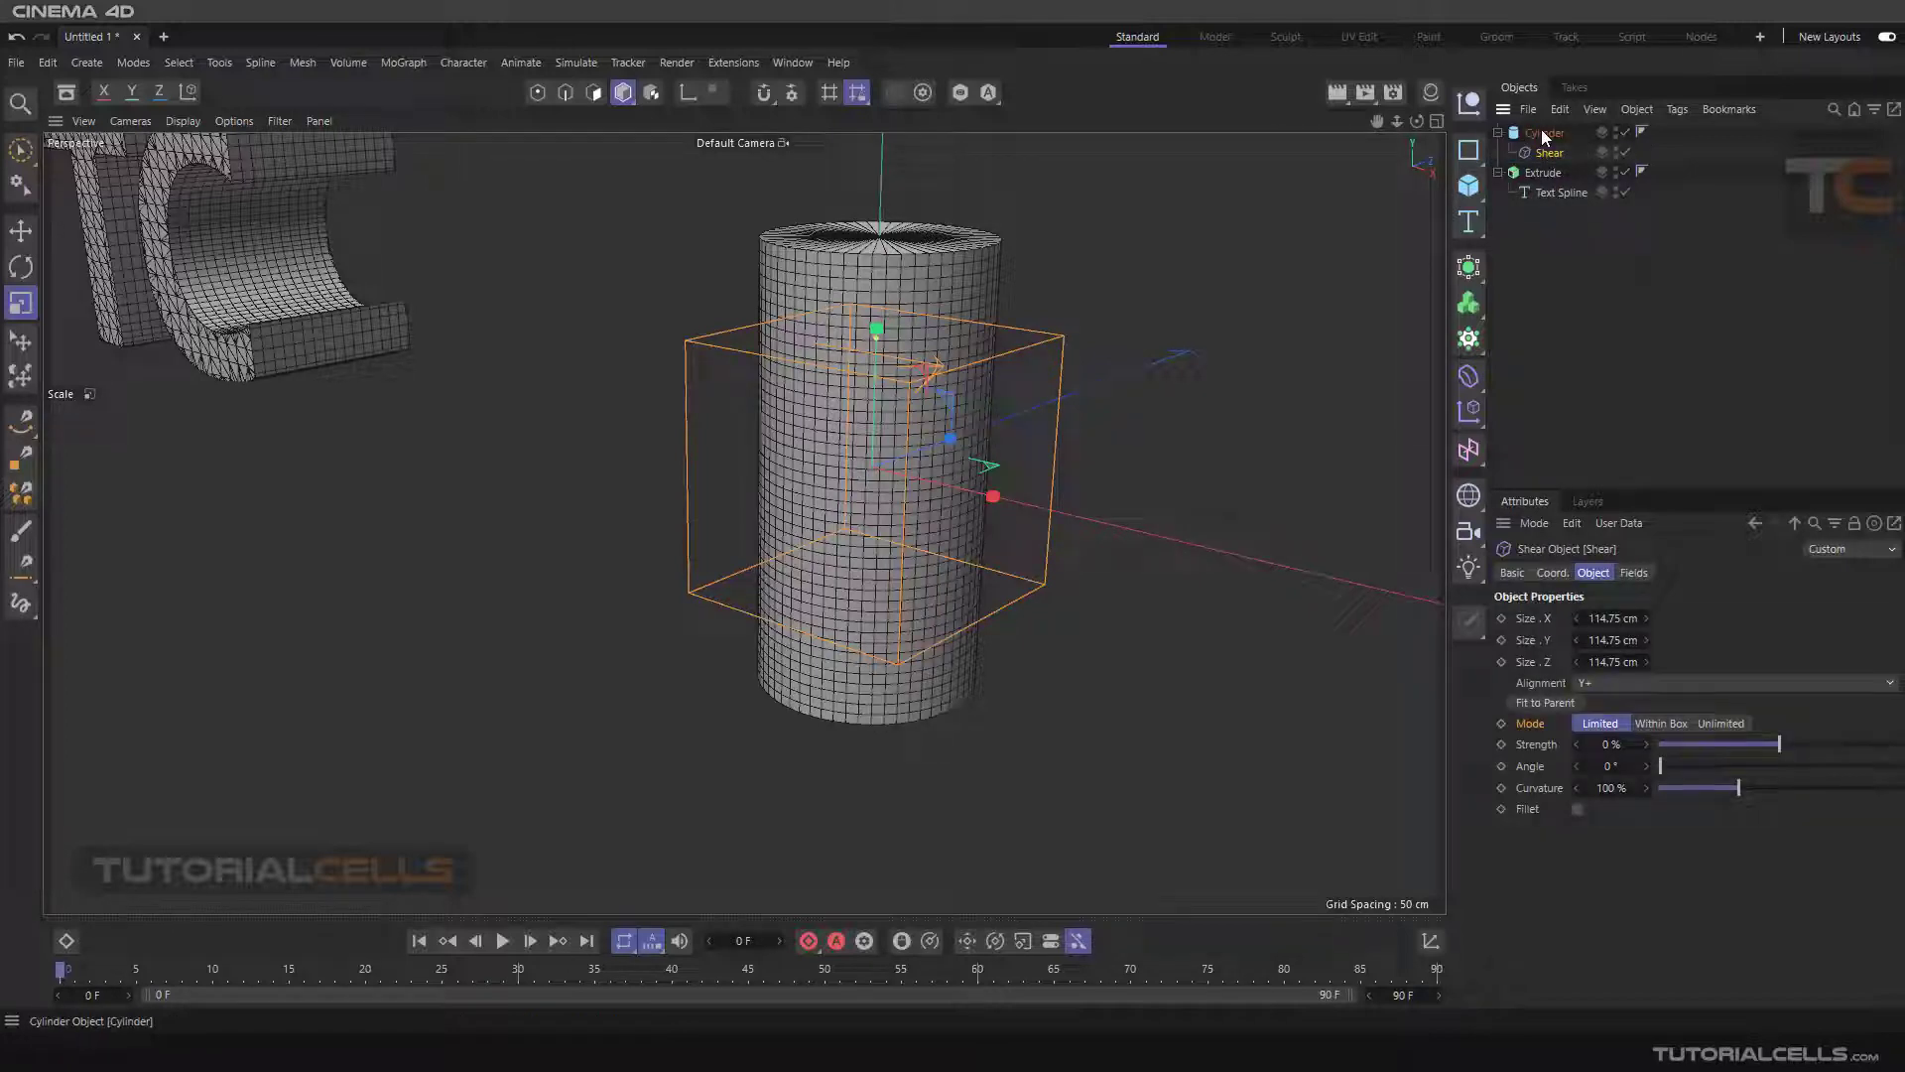
{"action": "left_click", "coordinate": [1541, 132]}
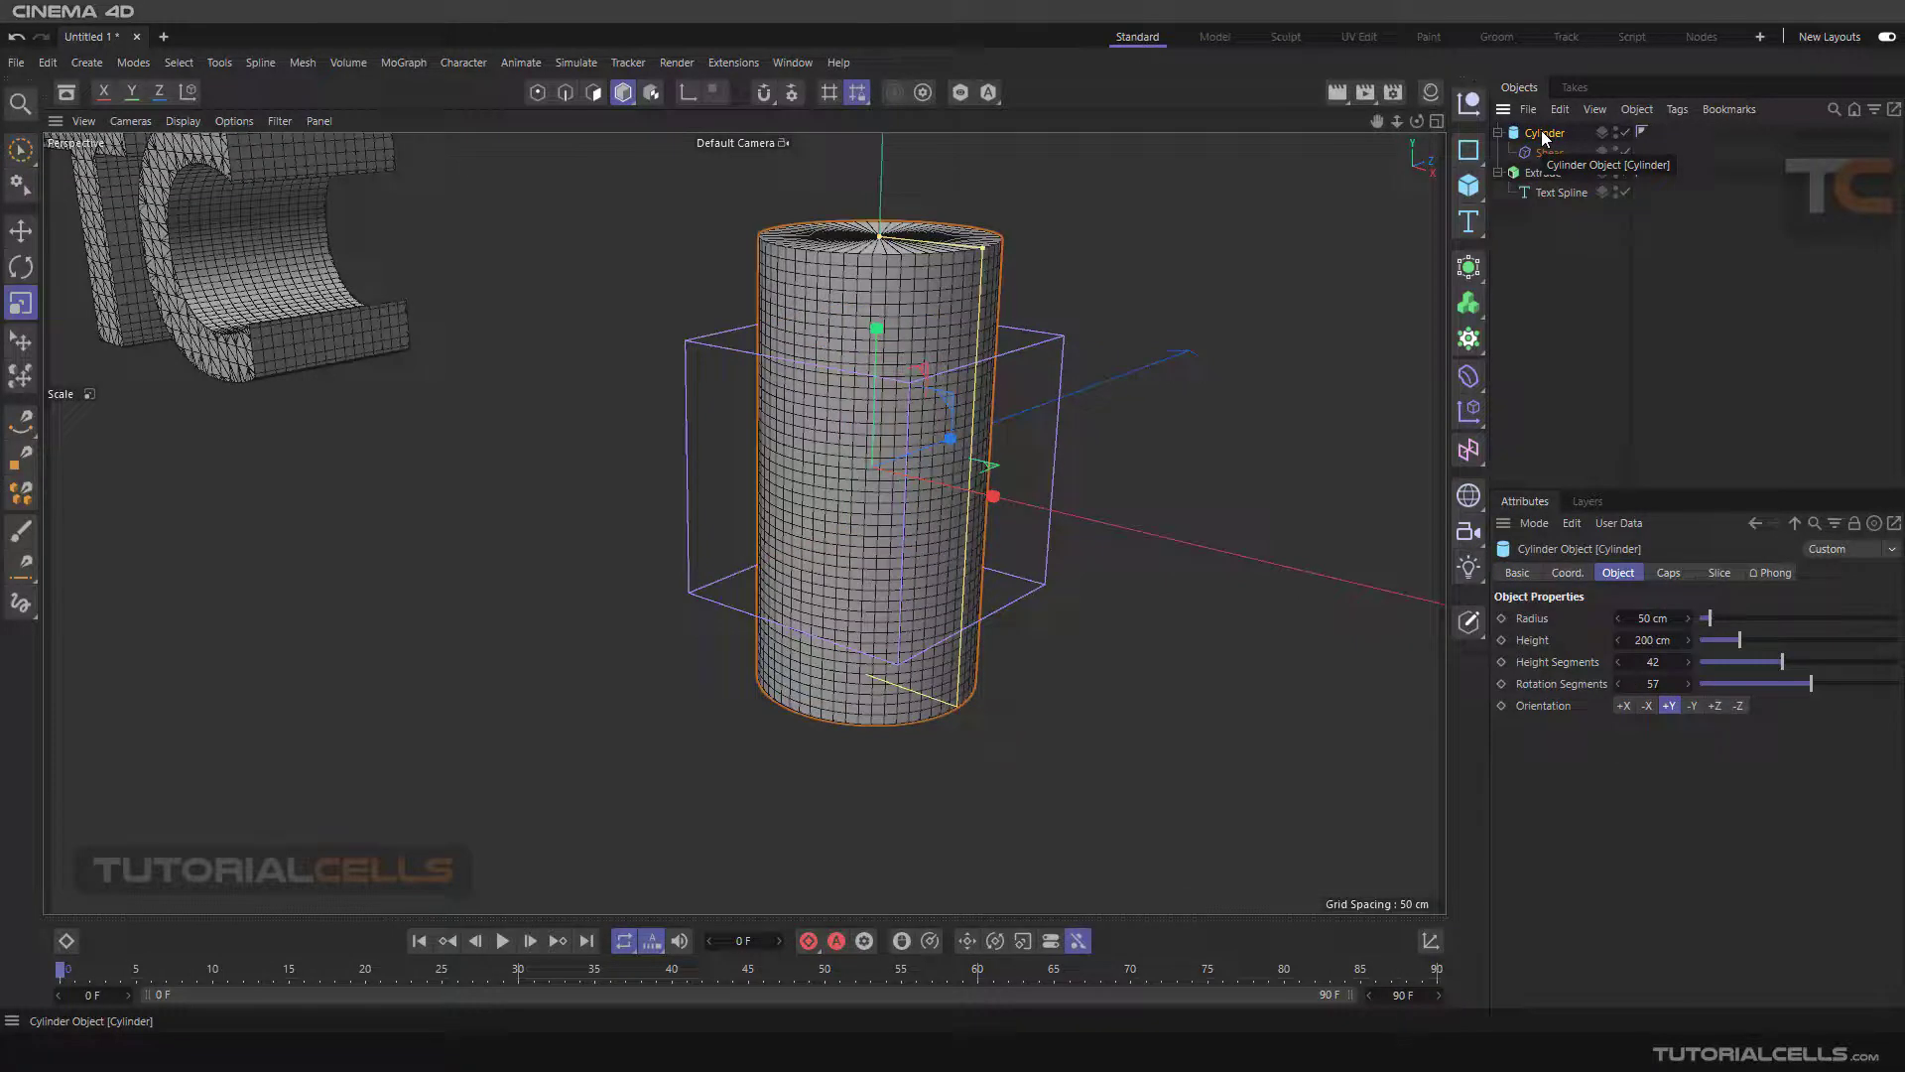
{"action": "left_click", "coordinate": [1538, 153]}
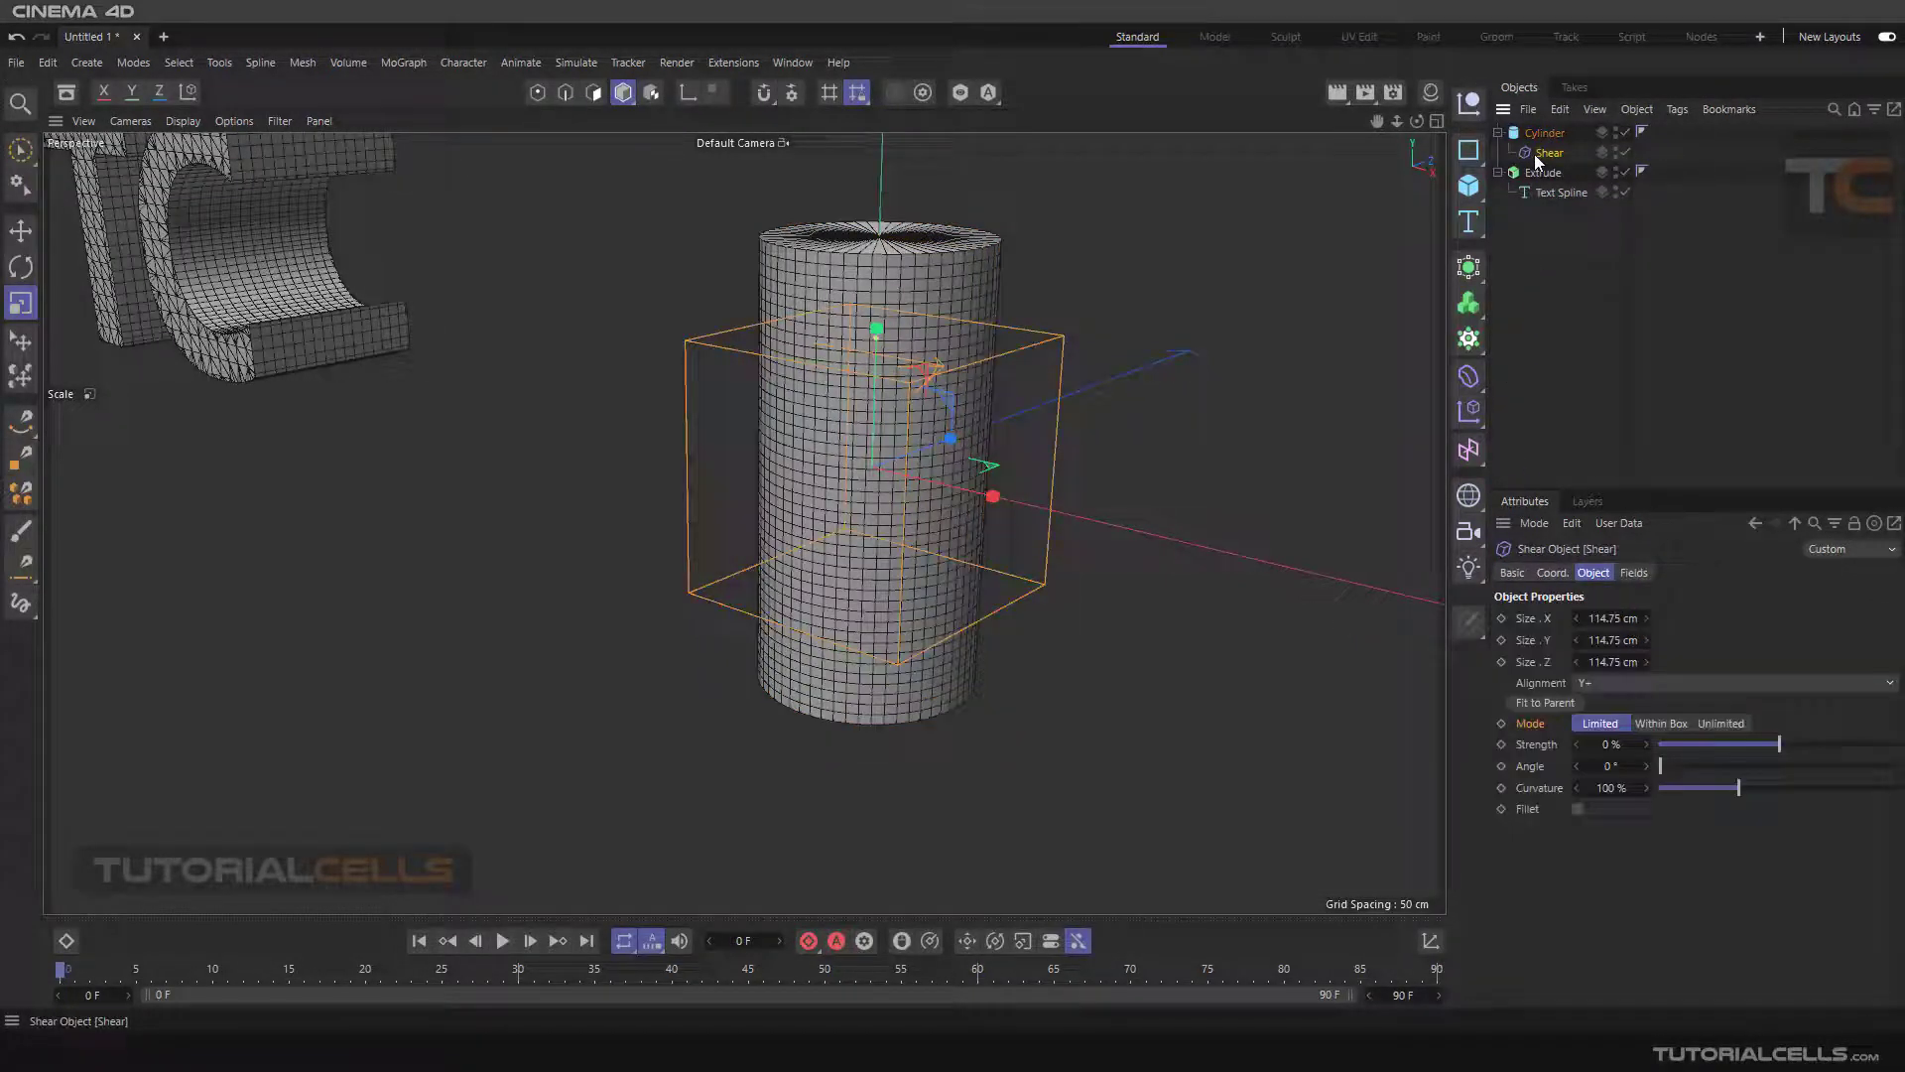
{"action": "left_click_drag", "start_coordinate": [1765, 745], "coordinate": [1876, 744]}
{"action": "left_click_drag", "start_coordinate": [755, 496], "coordinate": [906, 516], "text": "alt"}
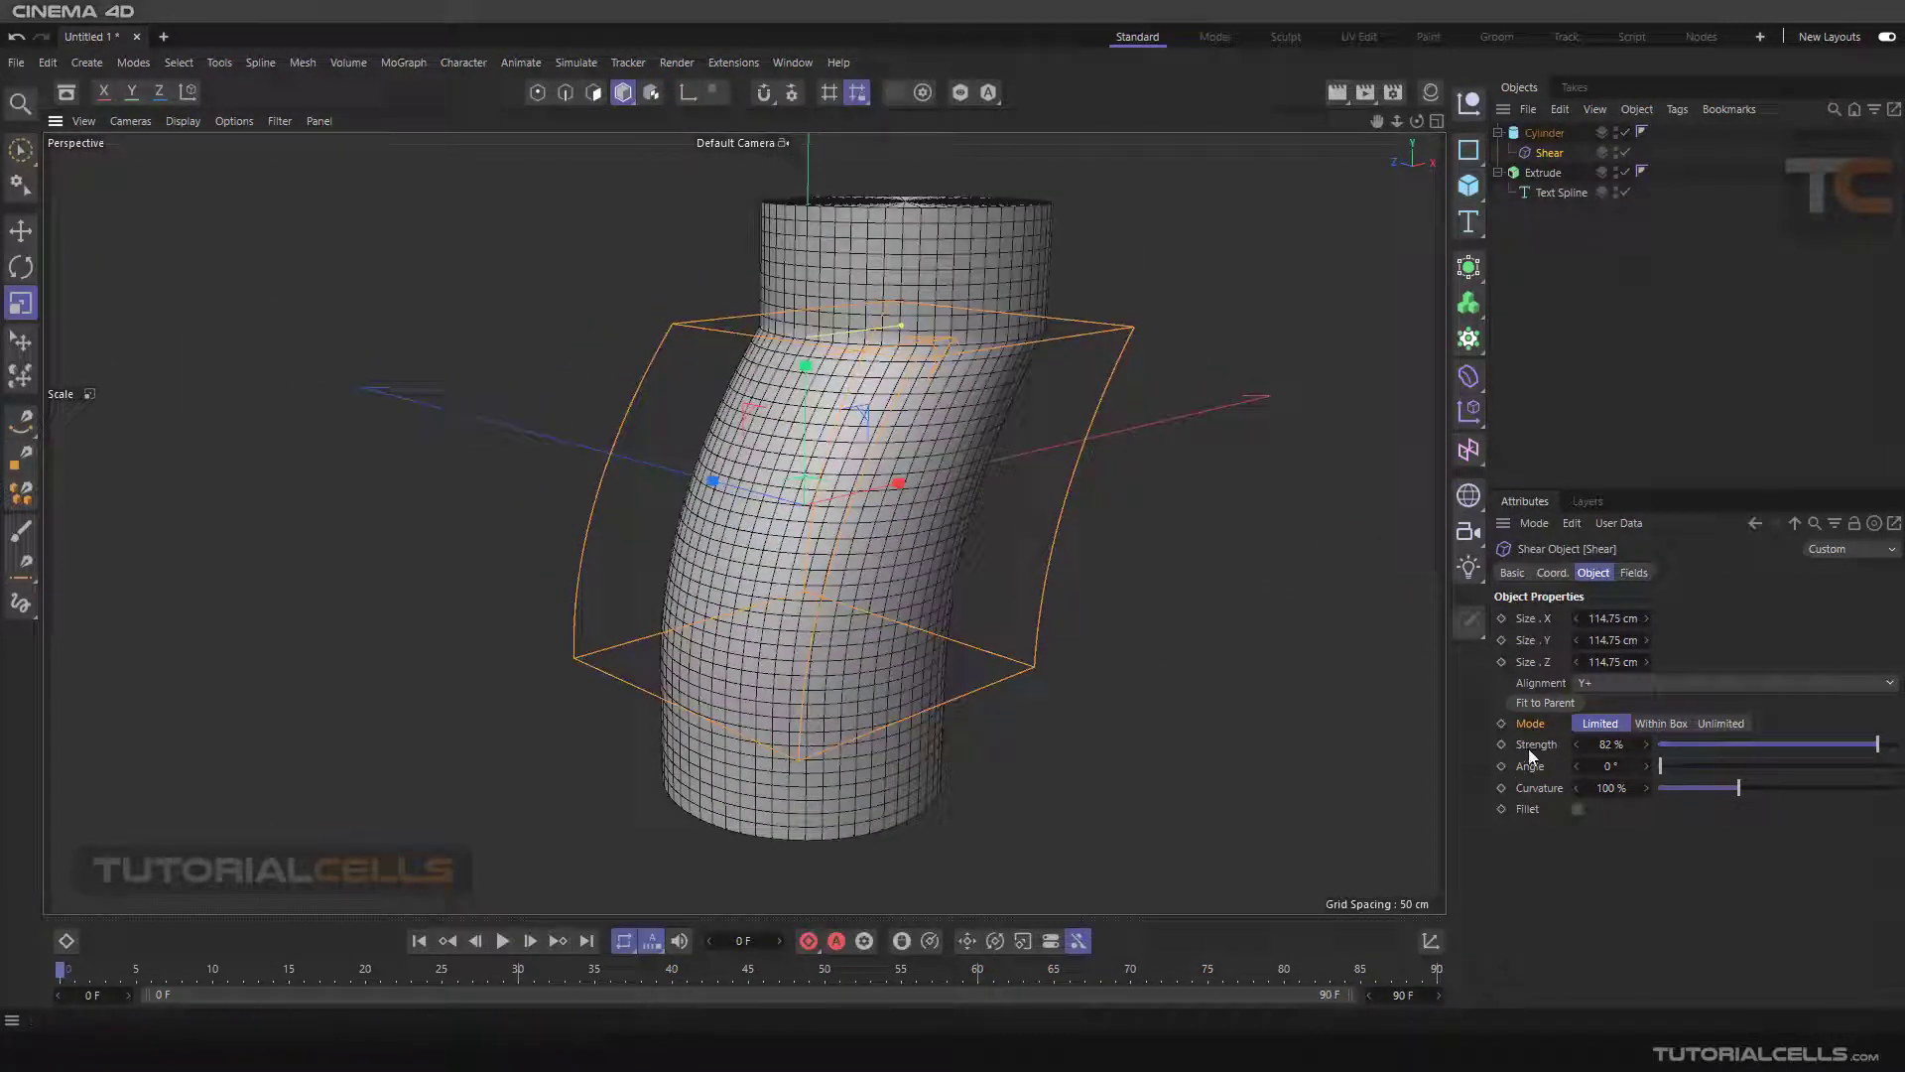
{"action": "scroll", "coordinate": [1070, 612], "scroll_direction": "down", "scroll_amount": 2}
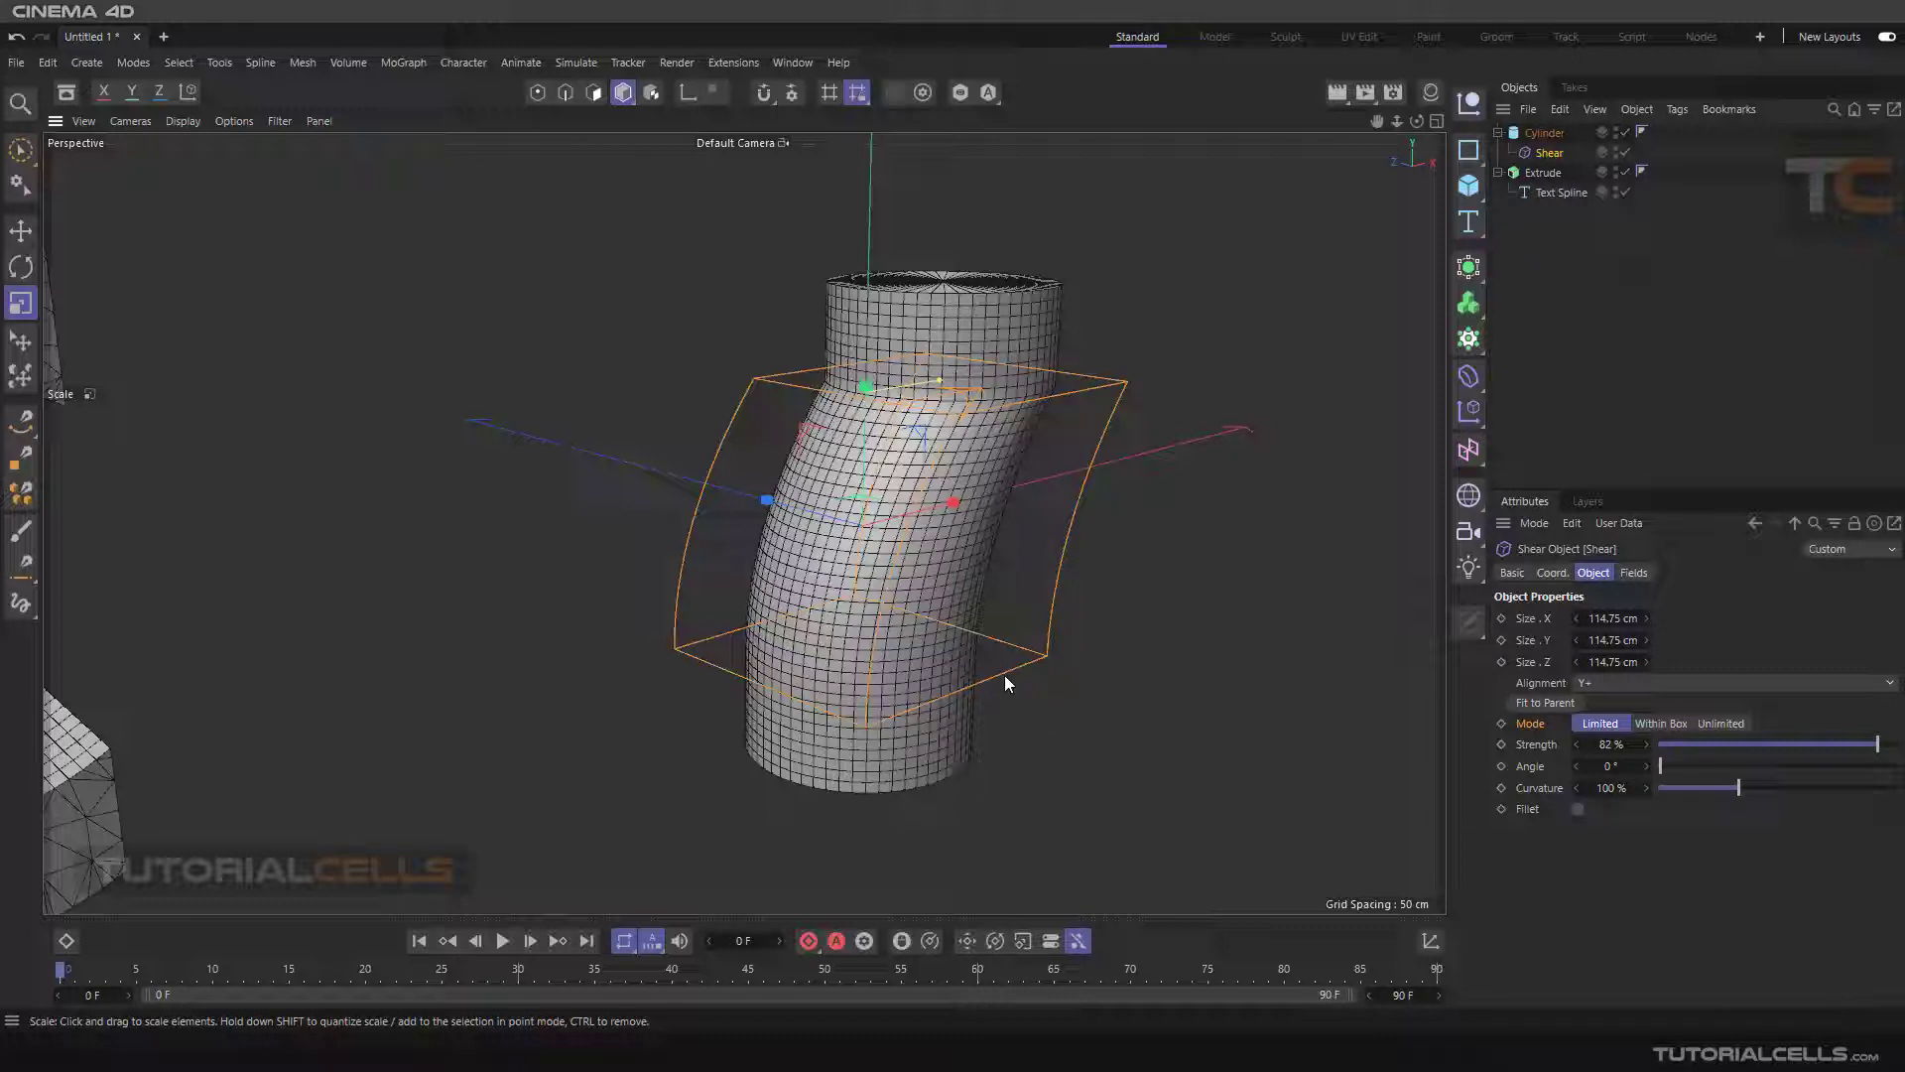
{"action": "left_click_drag", "start_coordinate": [1046, 545], "coordinate": [1008, 663], "text": "alt"}
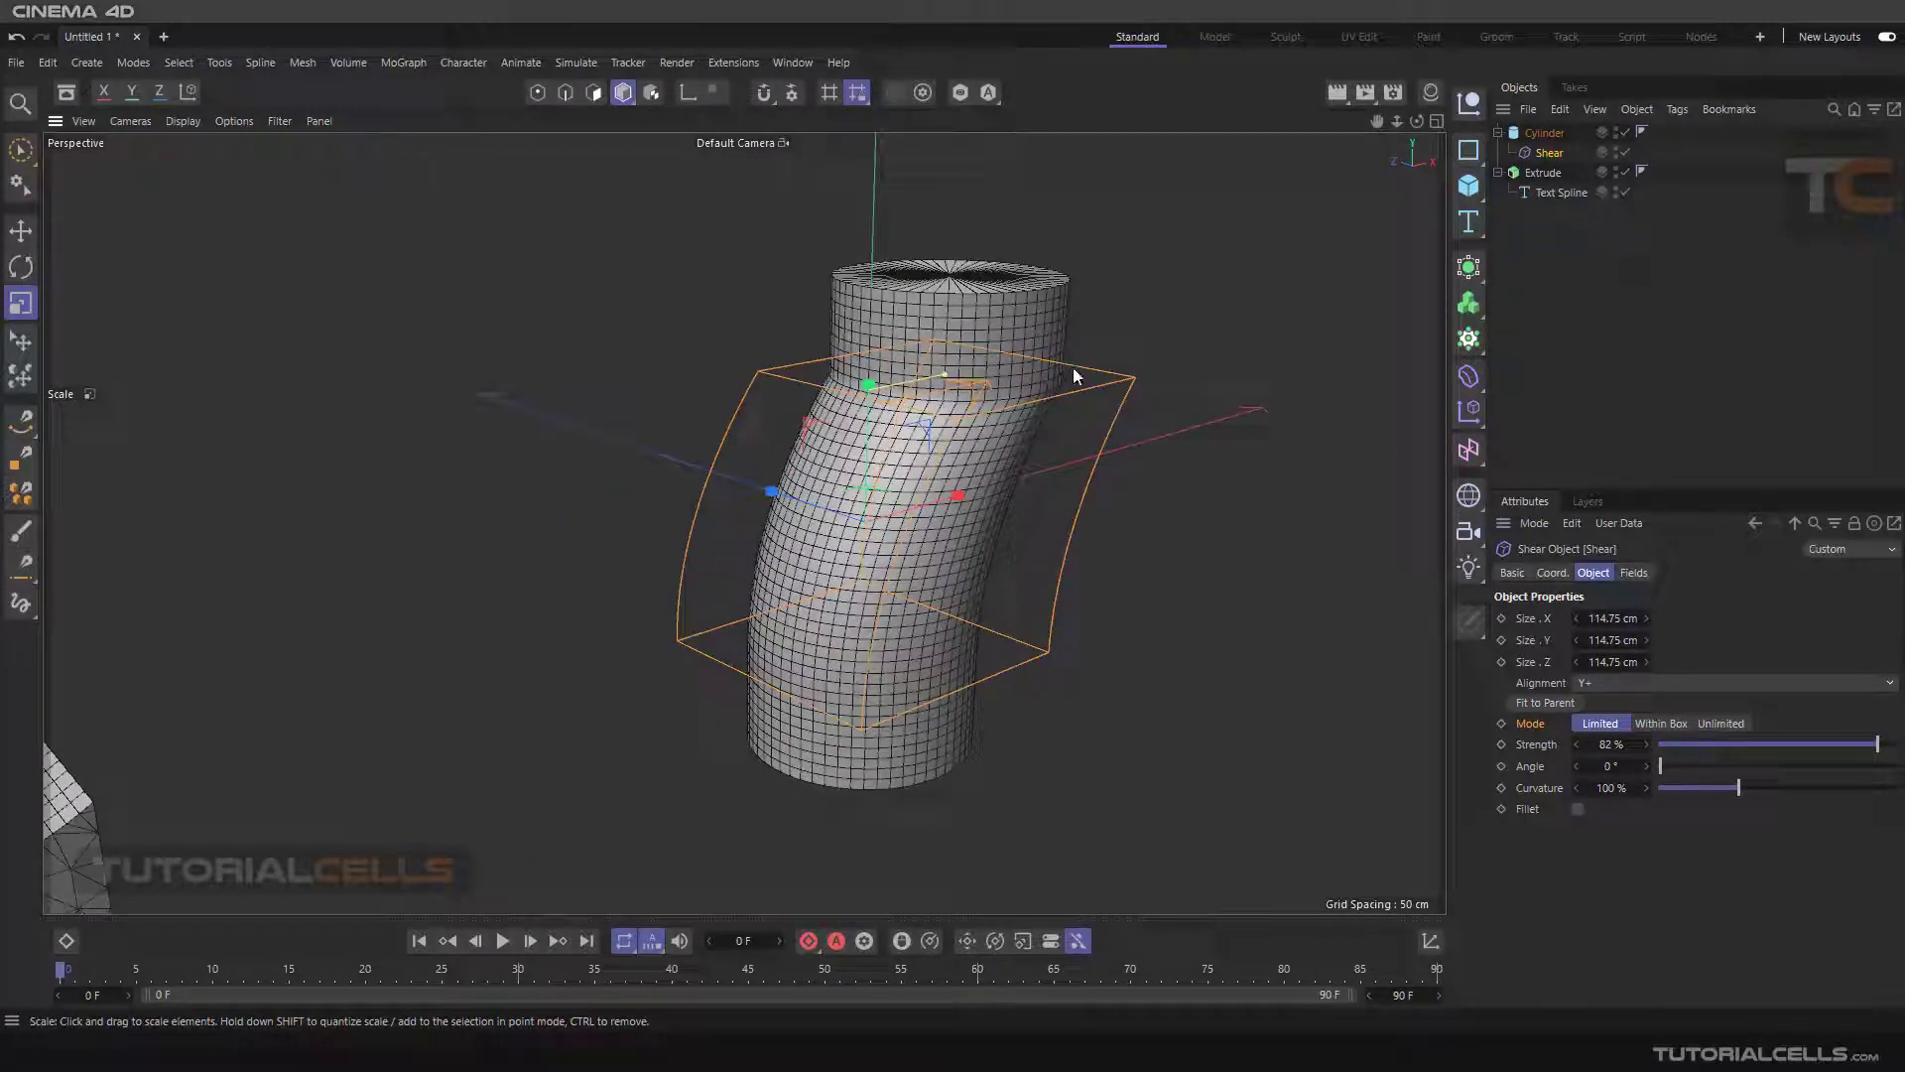
{"action": "left_click_drag", "start_coordinate": [1837, 742], "coordinate": [1891, 744]}
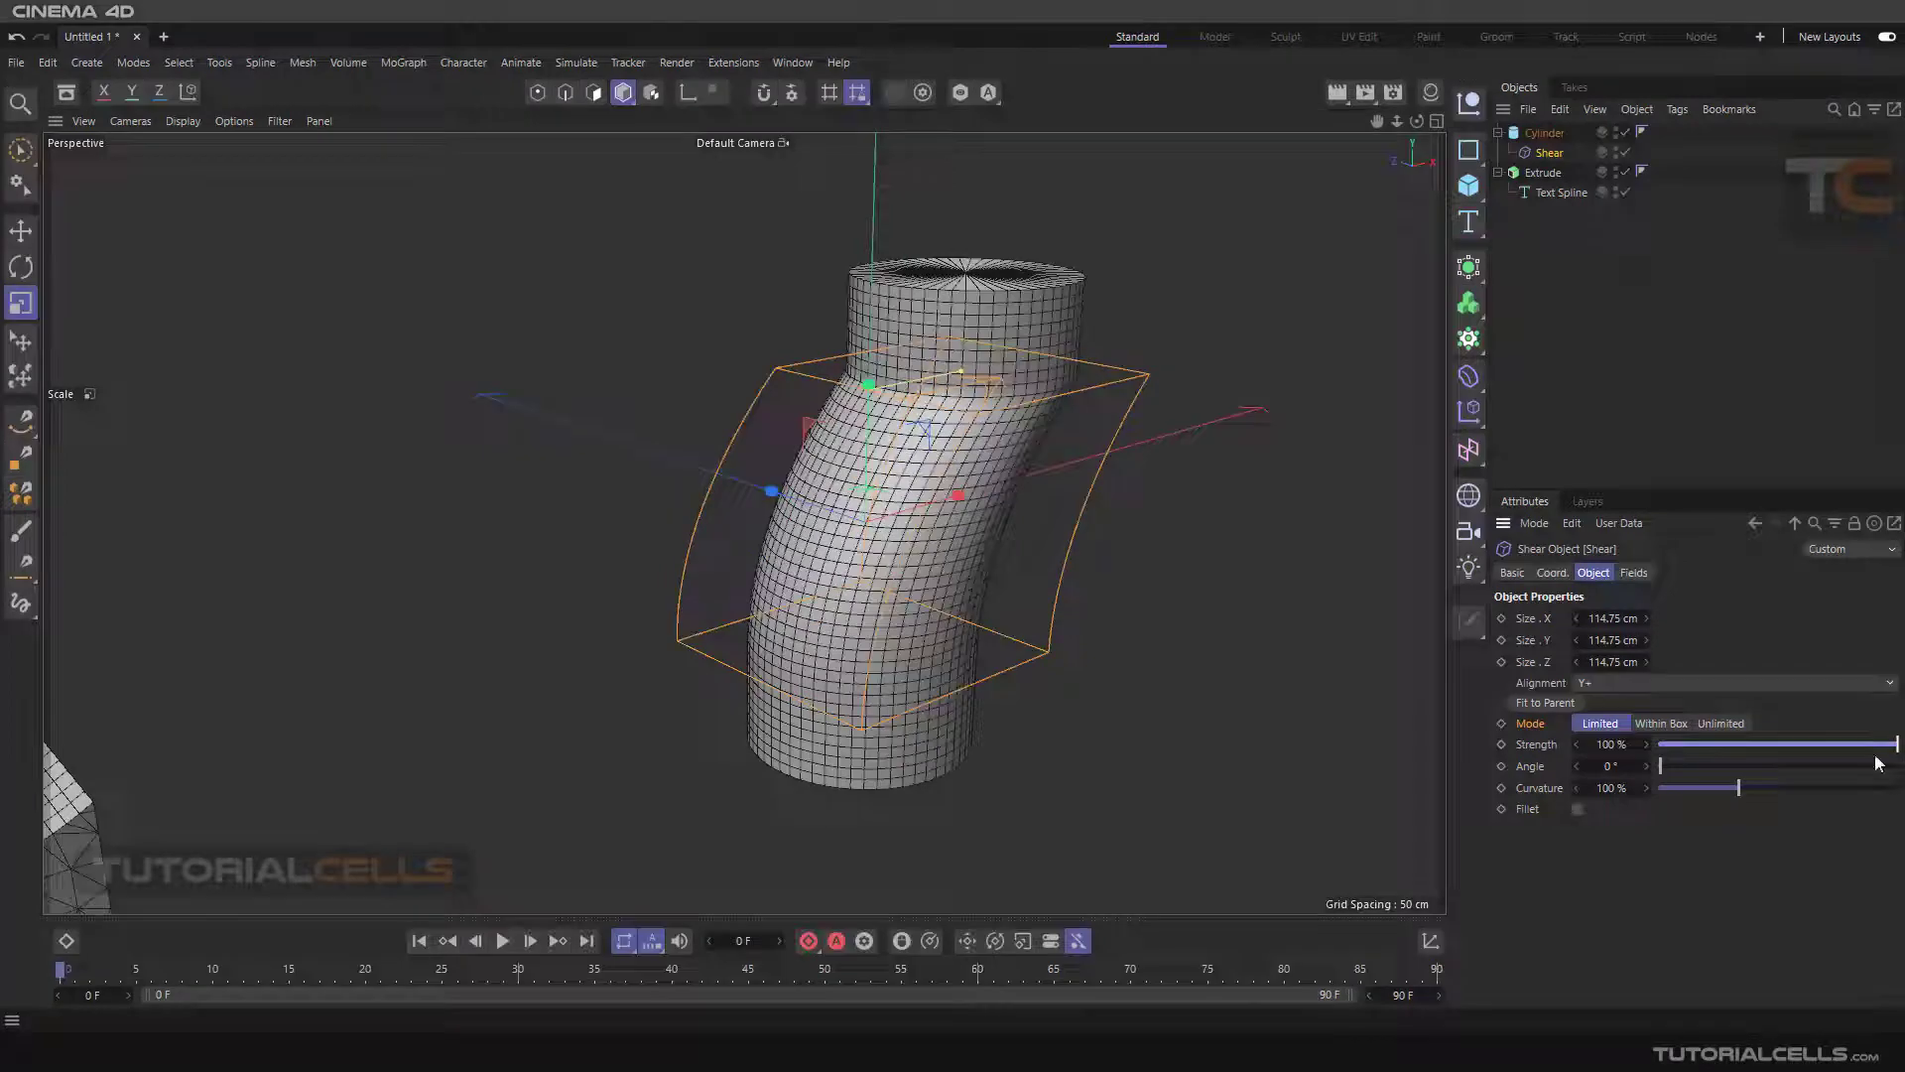
- Switch the Shear to Within Box mode, dropping Strength to 0% and back to 100%
{"action": "left_click", "coordinate": [1655, 723]}
{"action": "left_click_drag", "start_coordinate": [1063, 456], "coordinate": [1026, 438], "text": "alt"}
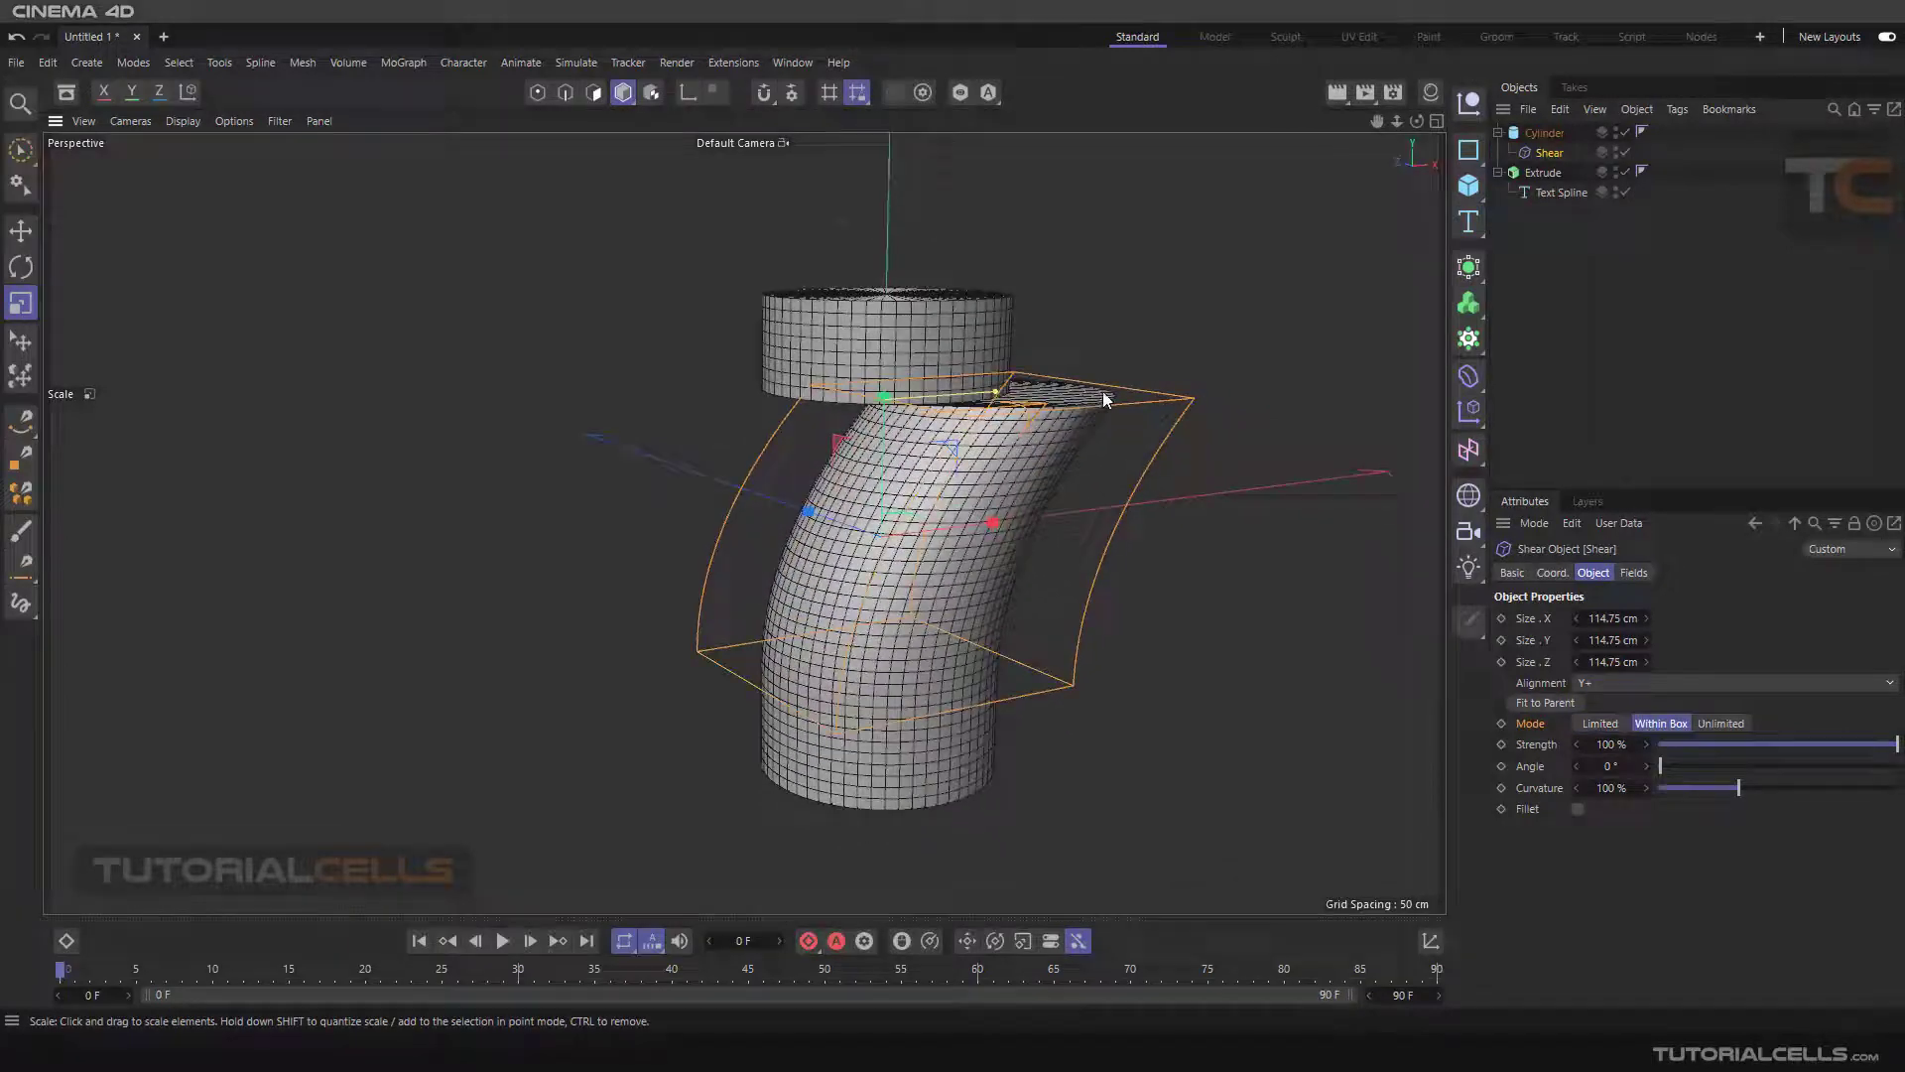
{"action": "left_click", "coordinate": [1895, 743]}
{"action": "left_click_drag", "start_coordinate": [1897, 747], "coordinate": [1779, 746]}
{"action": "mouse_move", "coordinate": [986, 526]}
{"action": "left_mouse_down", "text": "alt"}
{"action": "mouse_move", "coordinate": [873, 501]}
{"action": "mouse_move", "coordinate": [982, 535]}
{"action": "left_mouse_up", "text": "alt"}
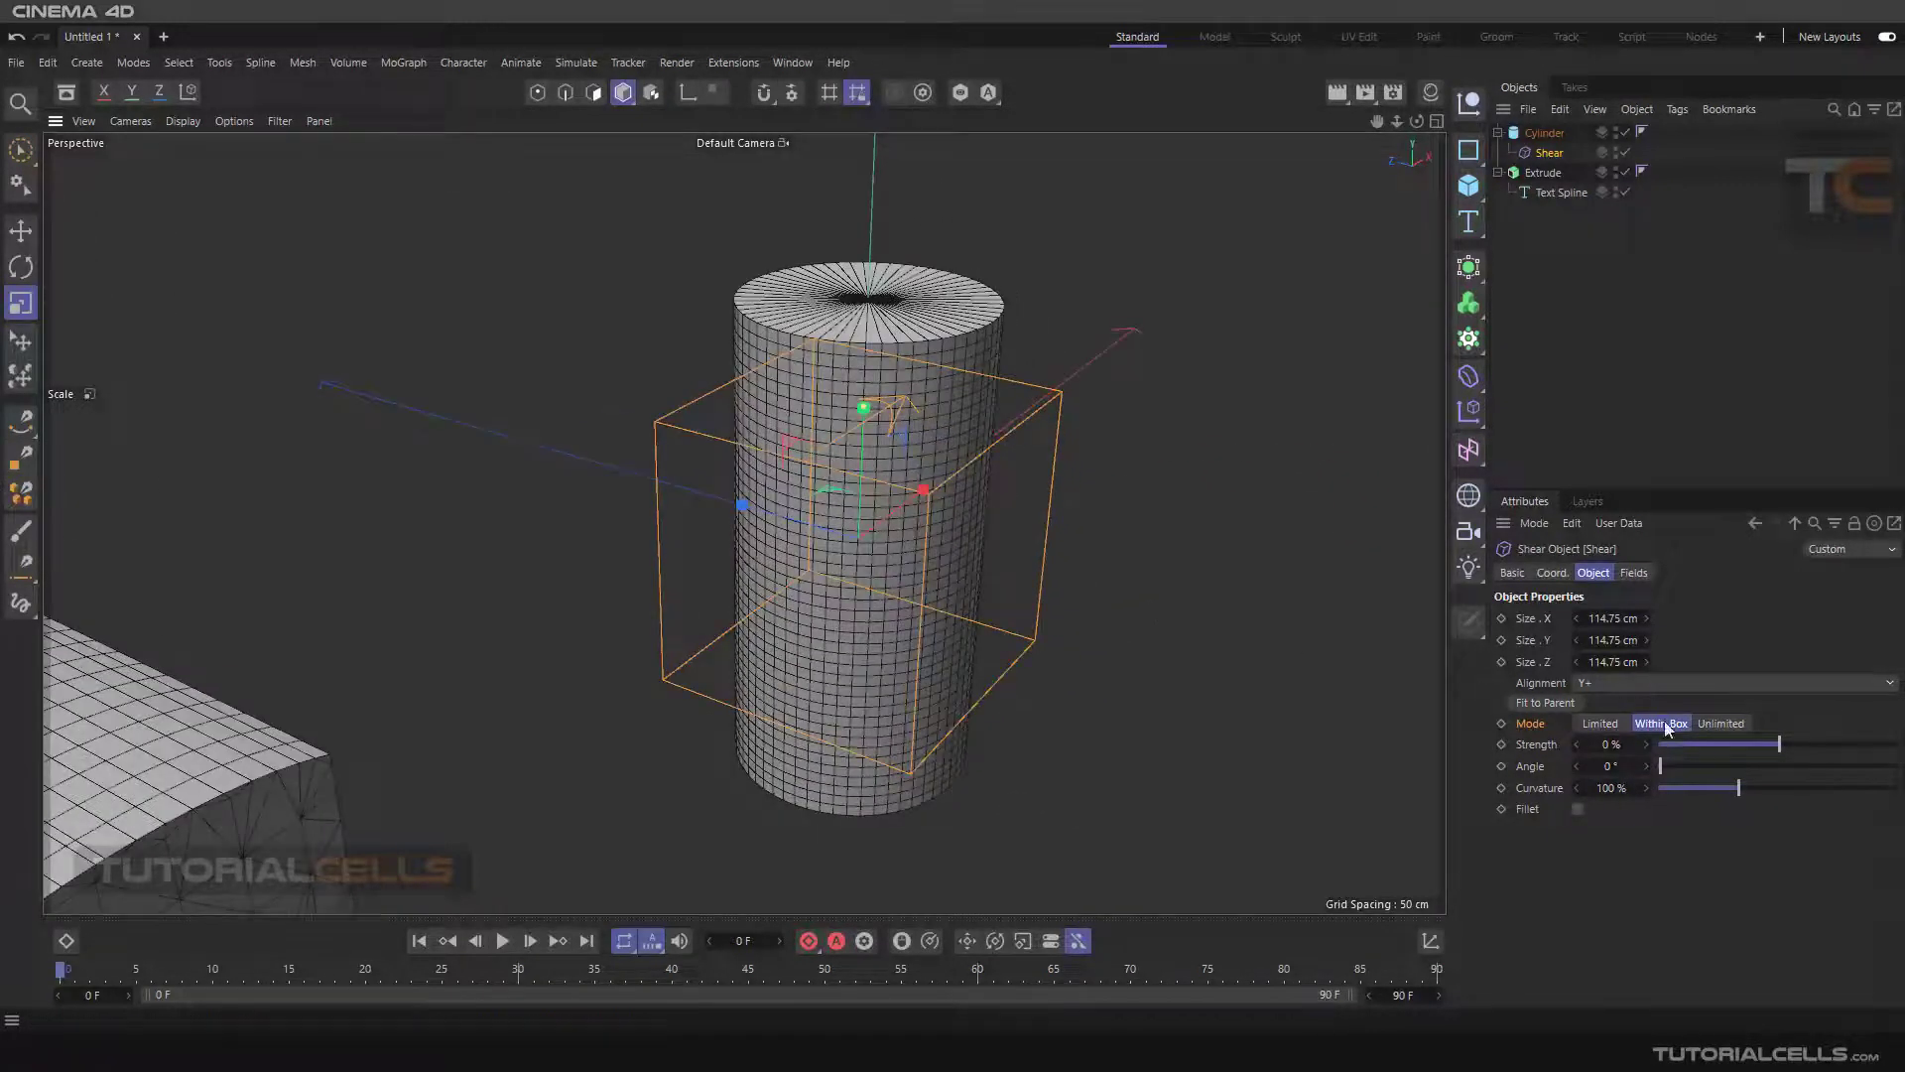
{"action": "left_click_drag", "start_coordinate": [1779, 744], "coordinate": [1895, 744]}
{"action": "left_click_drag", "start_coordinate": [1235, 596], "coordinate": [1051, 544], "text": "alt"}
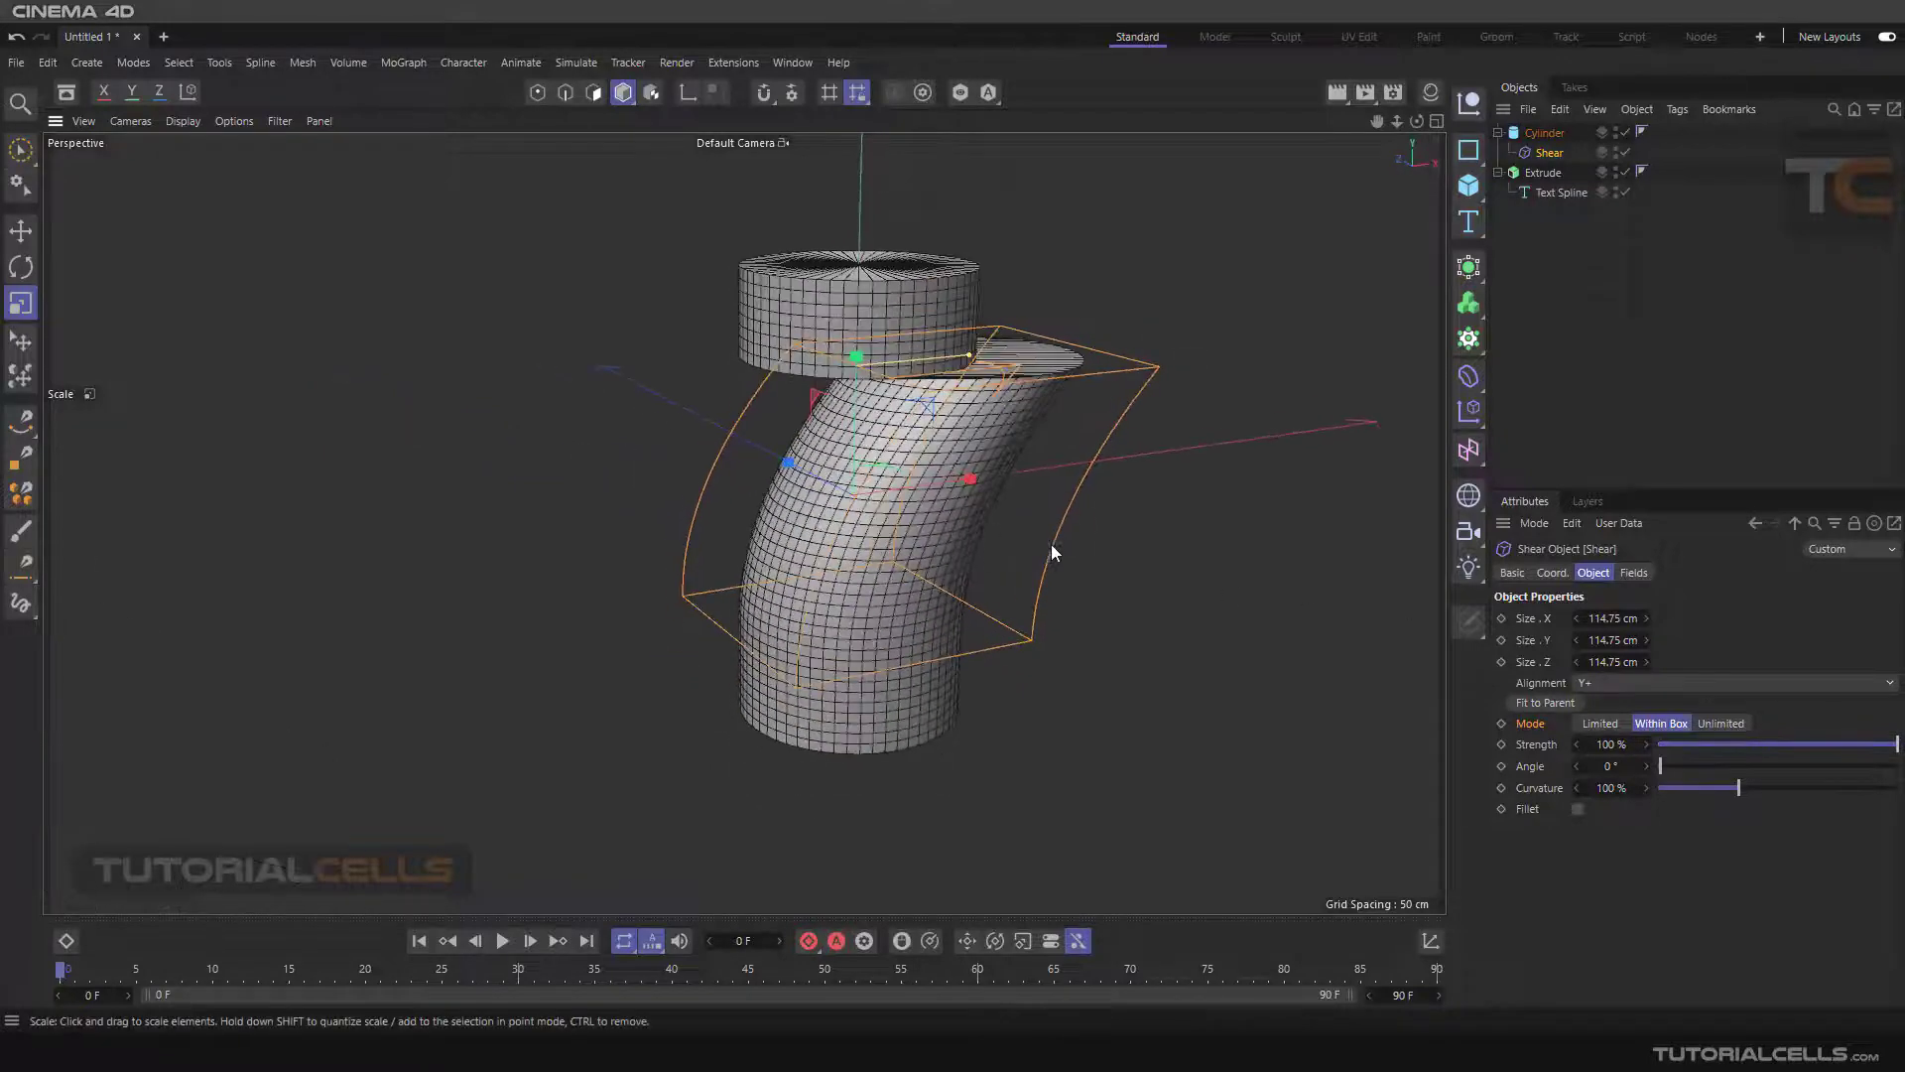
- Compare Unlimited and Limited Shear modes, orbiting around the cylinder
{"action": "left_click", "coordinate": [1731, 722]}
{"action": "middle_click_drag", "start_coordinate": [969, 543], "coordinate": [949, 558], "text": "alt"}
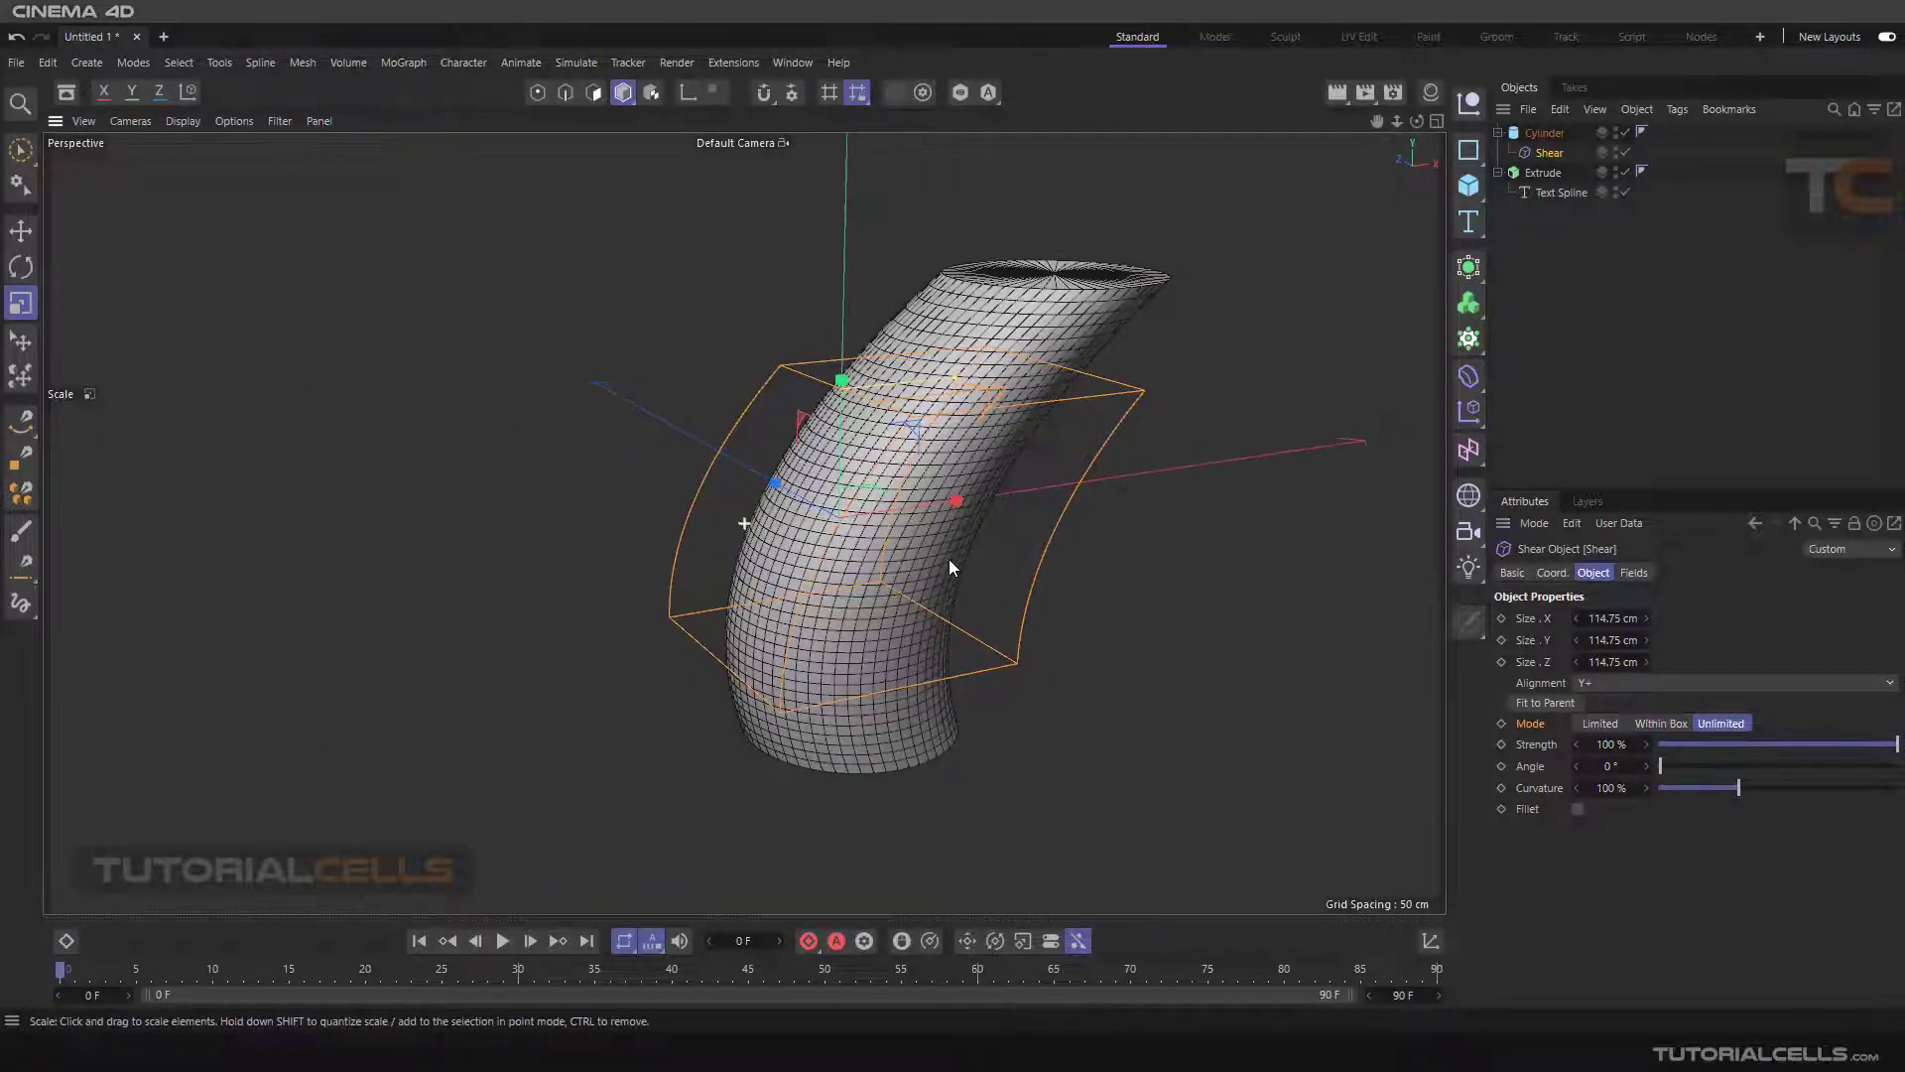
{"action": "left_click_drag", "start_coordinate": [901, 539], "coordinate": [920, 533], "text": "alt"}
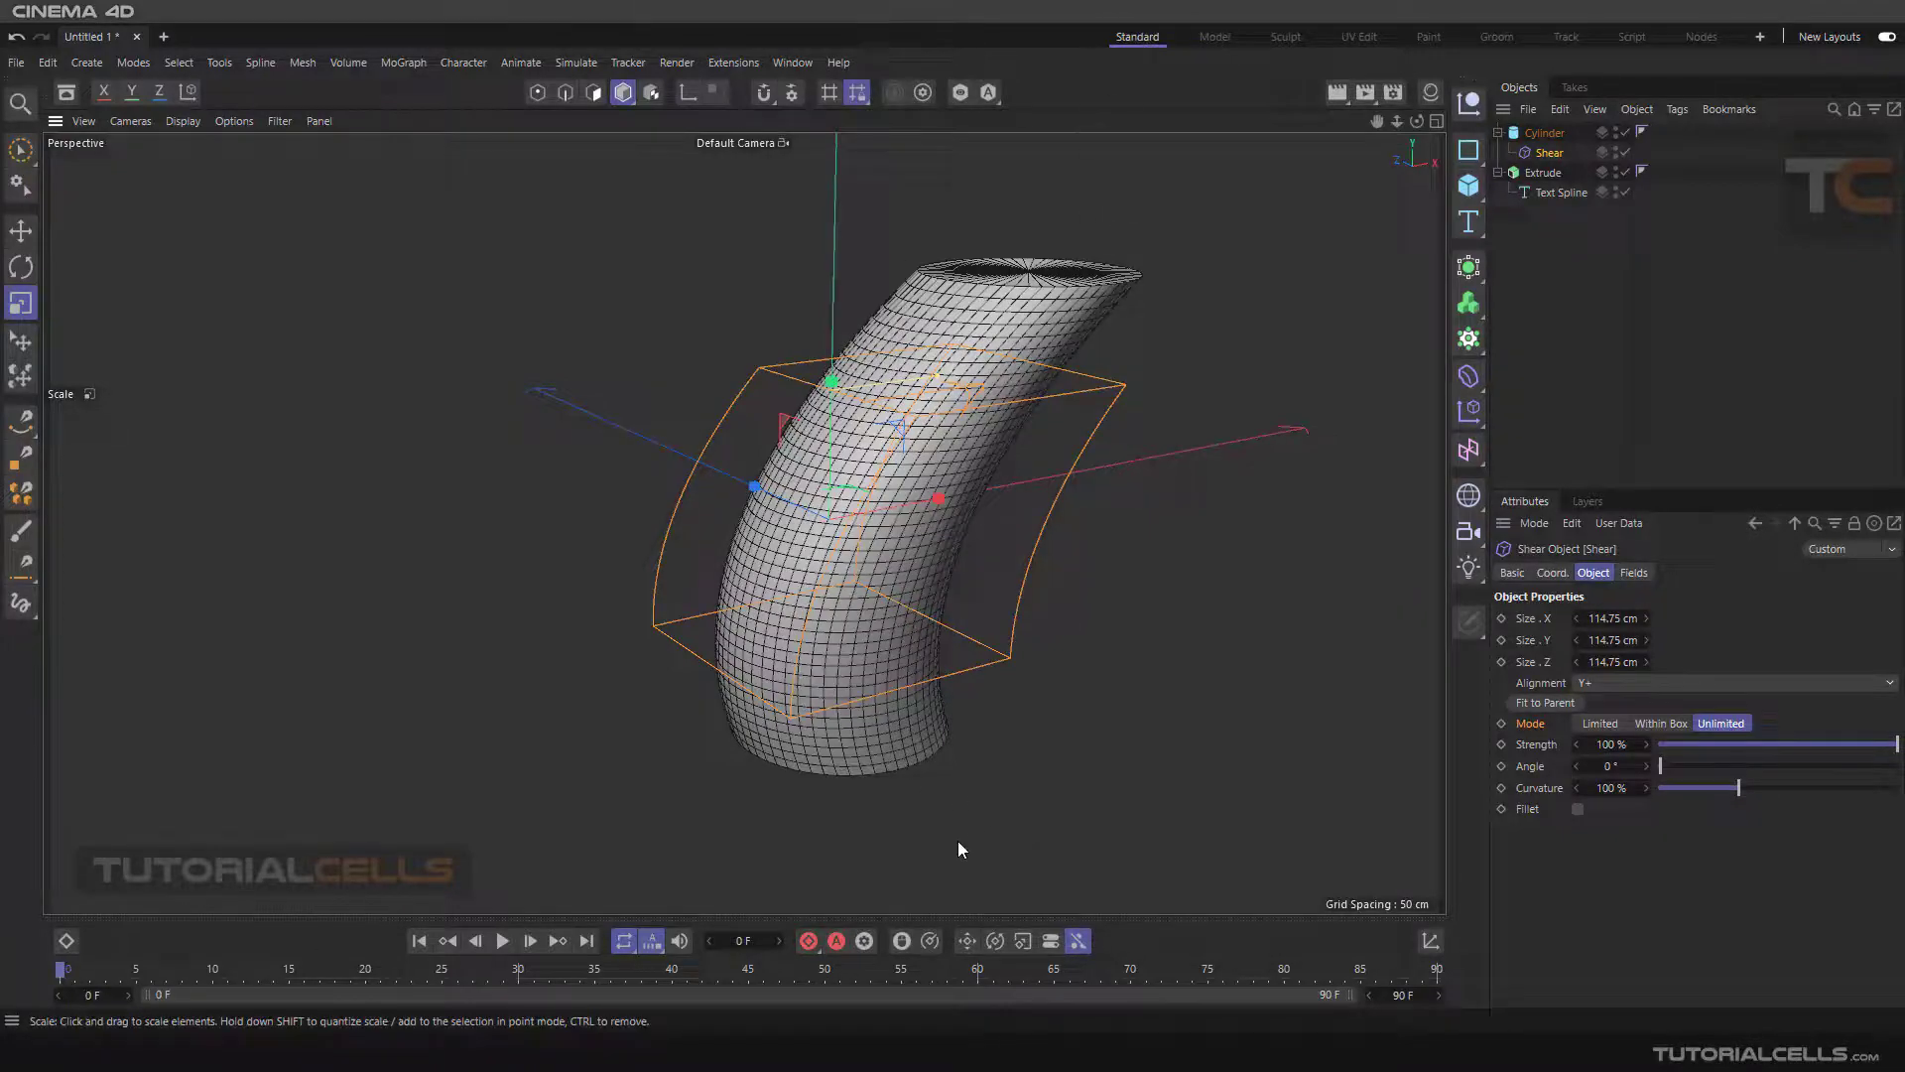
{"action": "left_click_drag", "start_coordinate": [1092, 510], "coordinate": [375, 508], "text": "alt"}
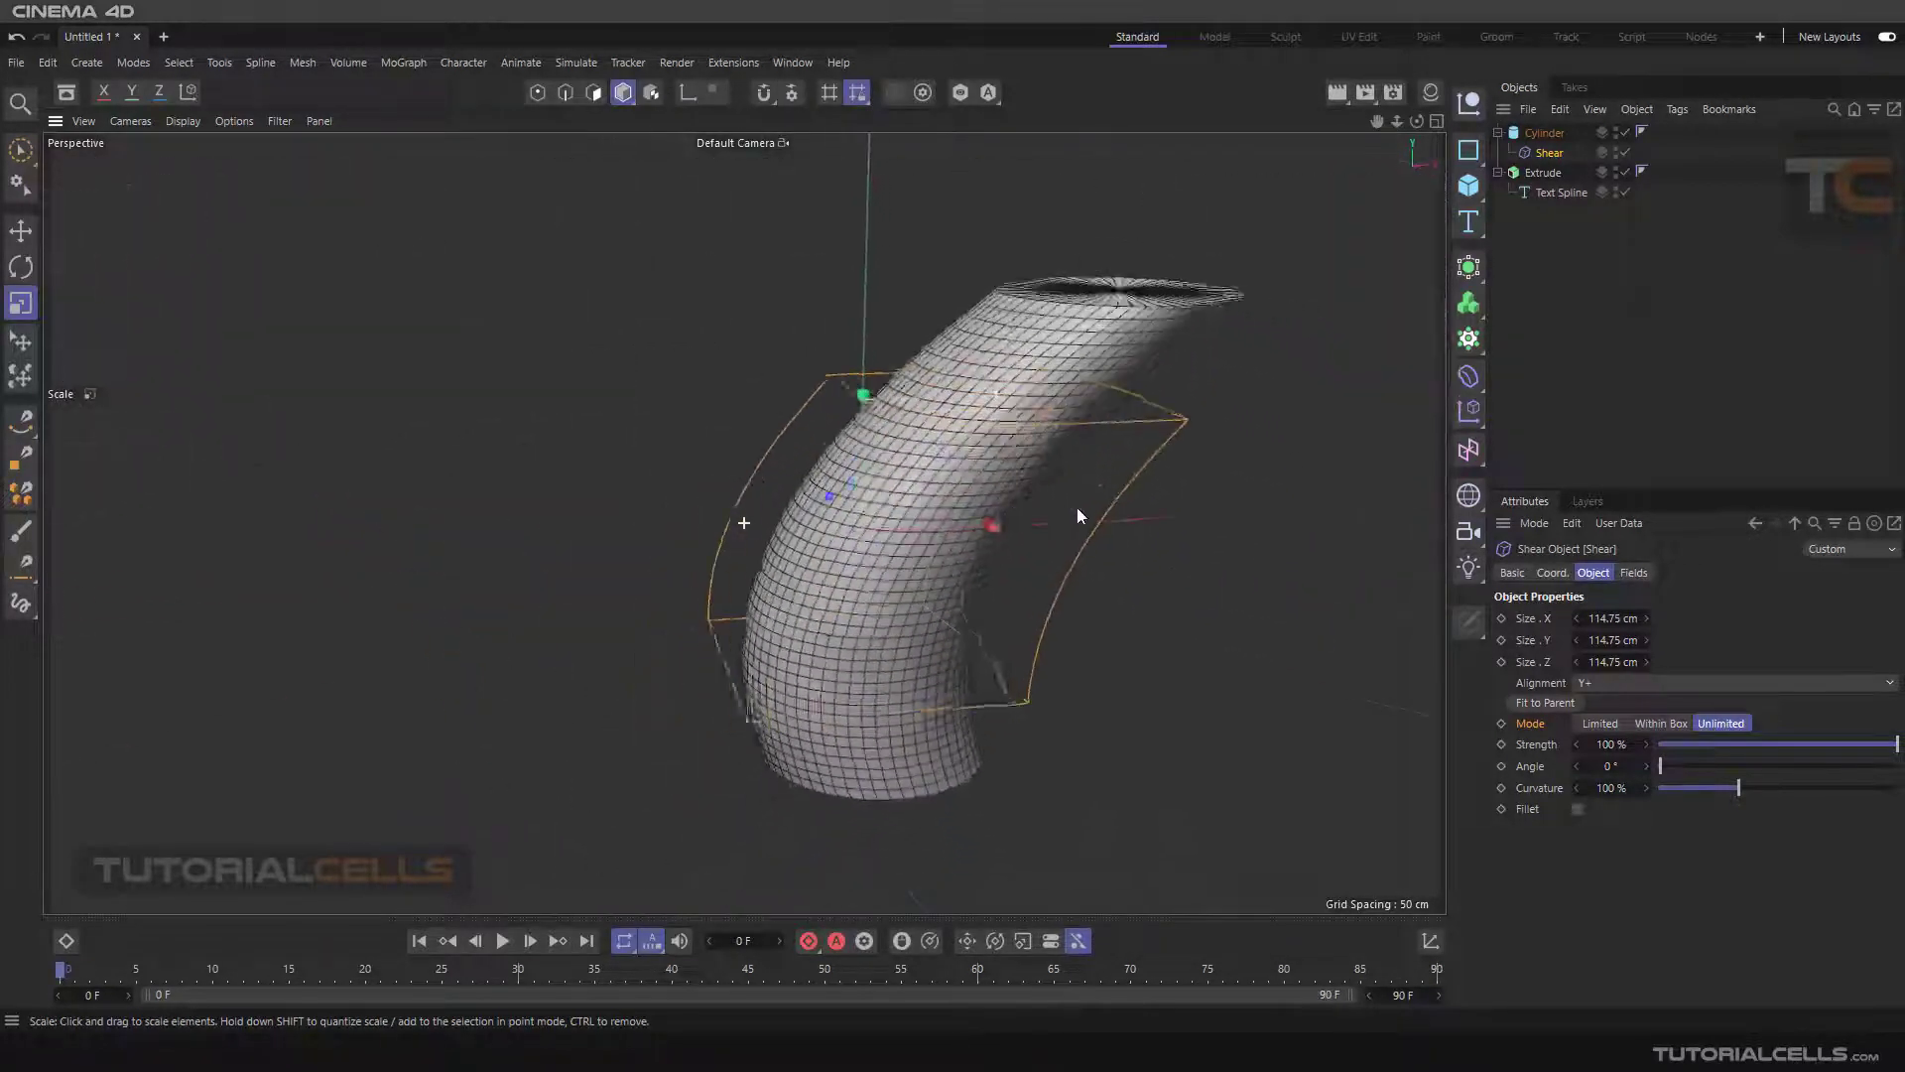
{"action": "left_click_drag", "start_coordinate": [729, 516], "coordinate": [1165, 508], "text": "alt"}
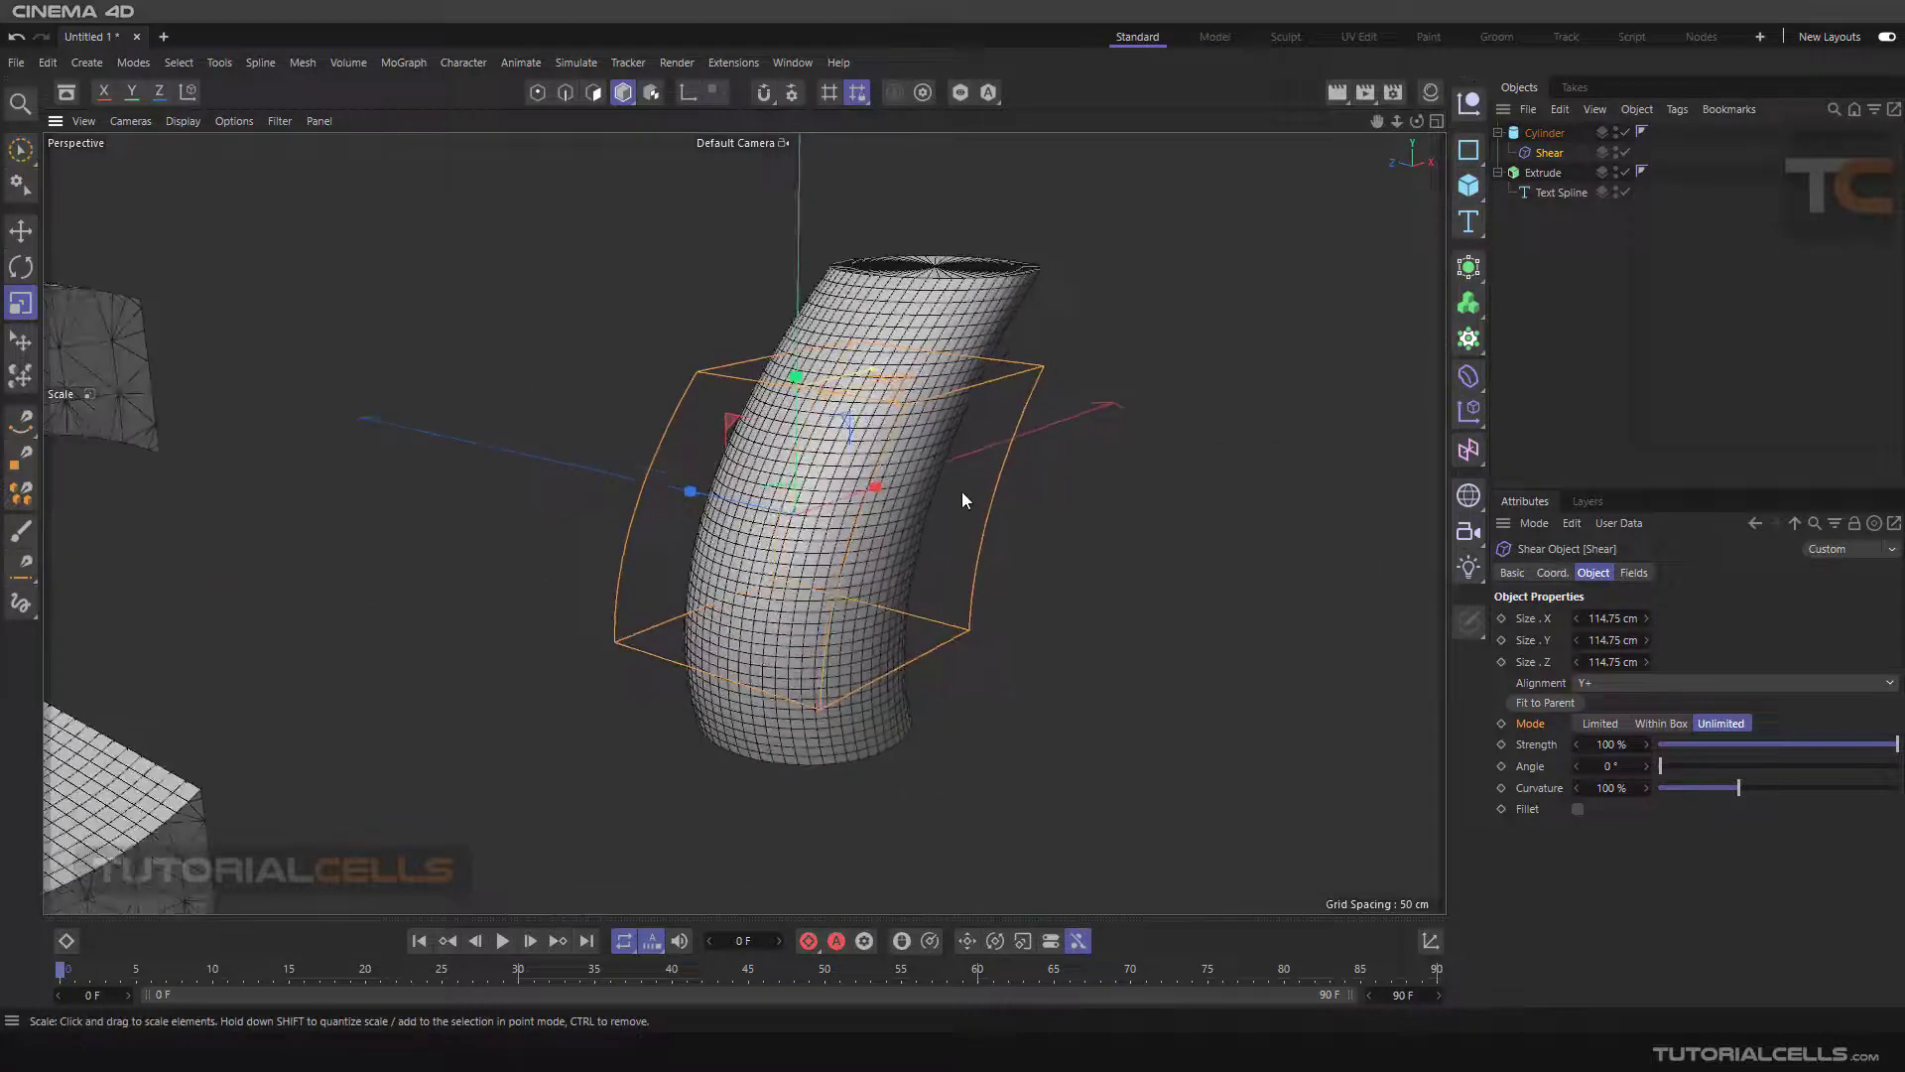
{"action": "left_click_drag", "start_coordinate": [962, 491], "coordinate": [1009, 469], "text": "alt"}
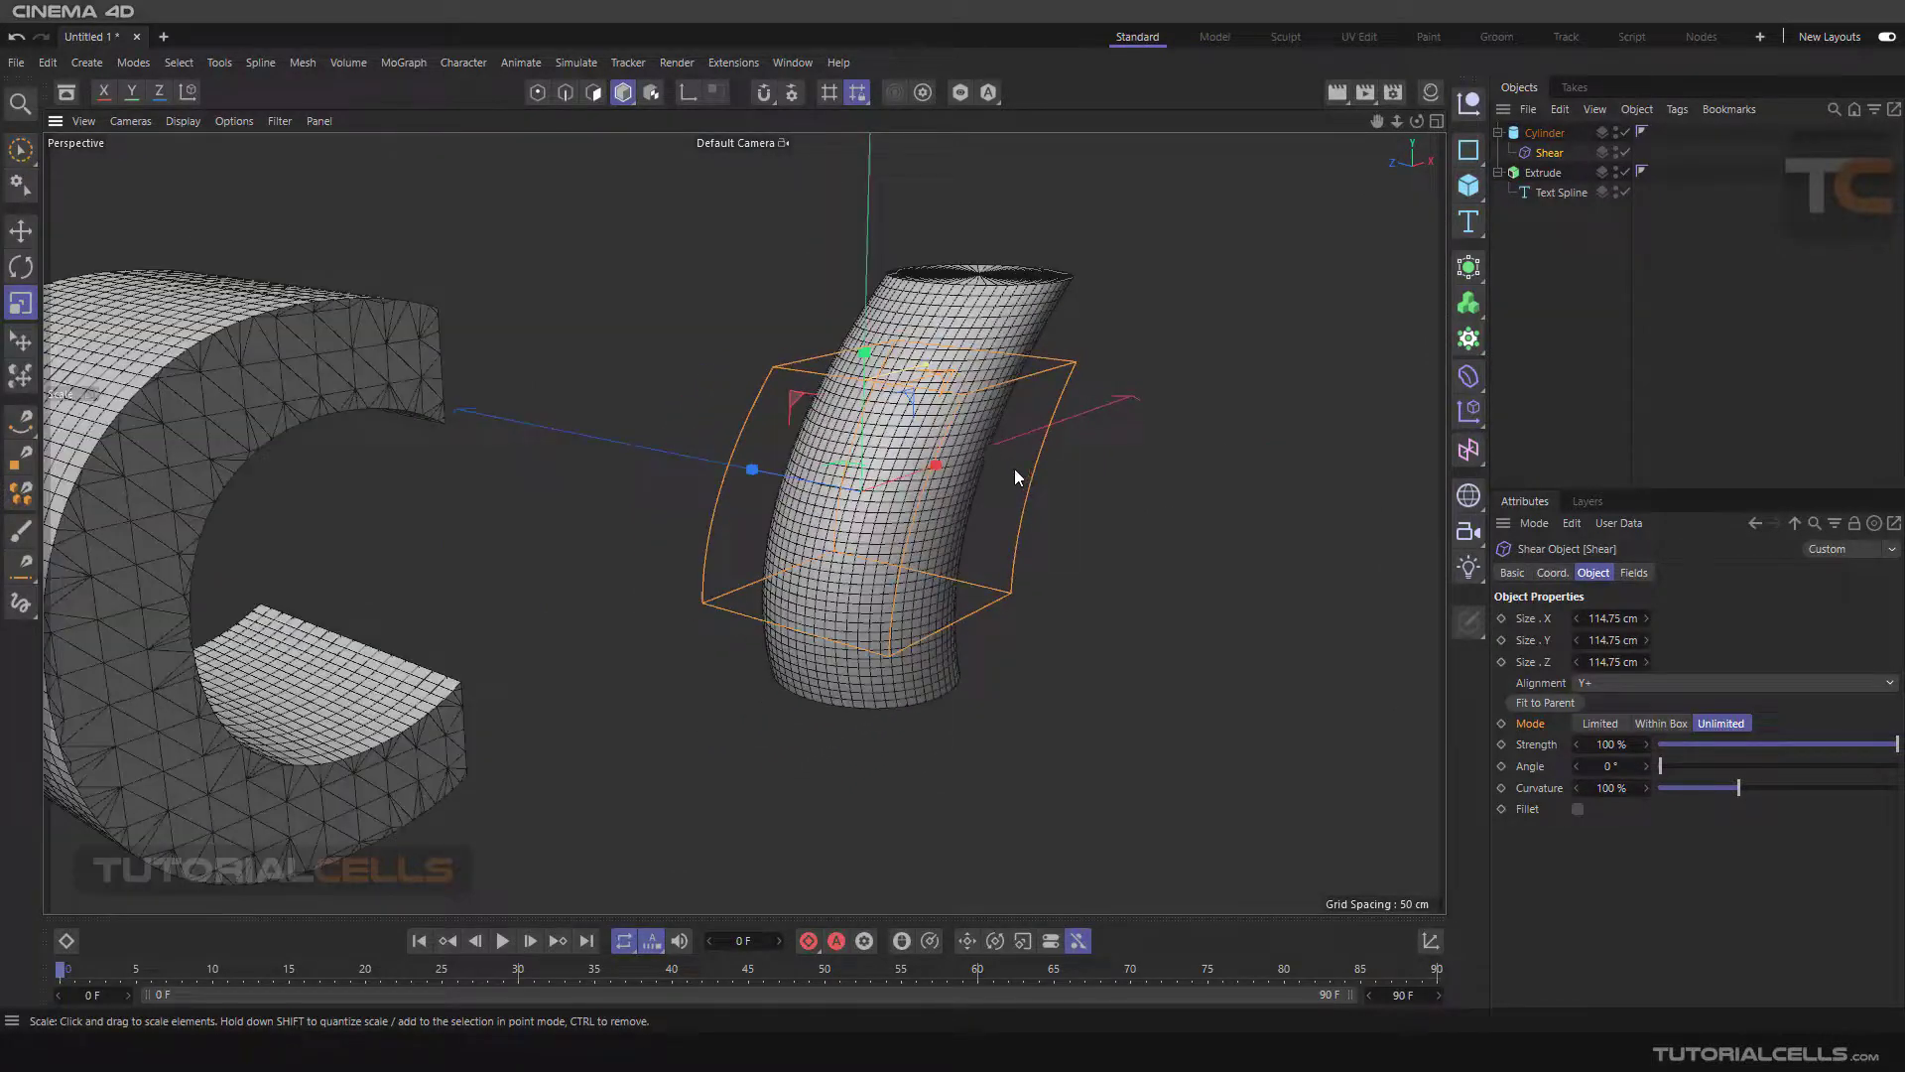
{"action": "left_click_drag", "start_coordinate": [1015, 468], "coordinate": [952, 466], "text": "alt"}
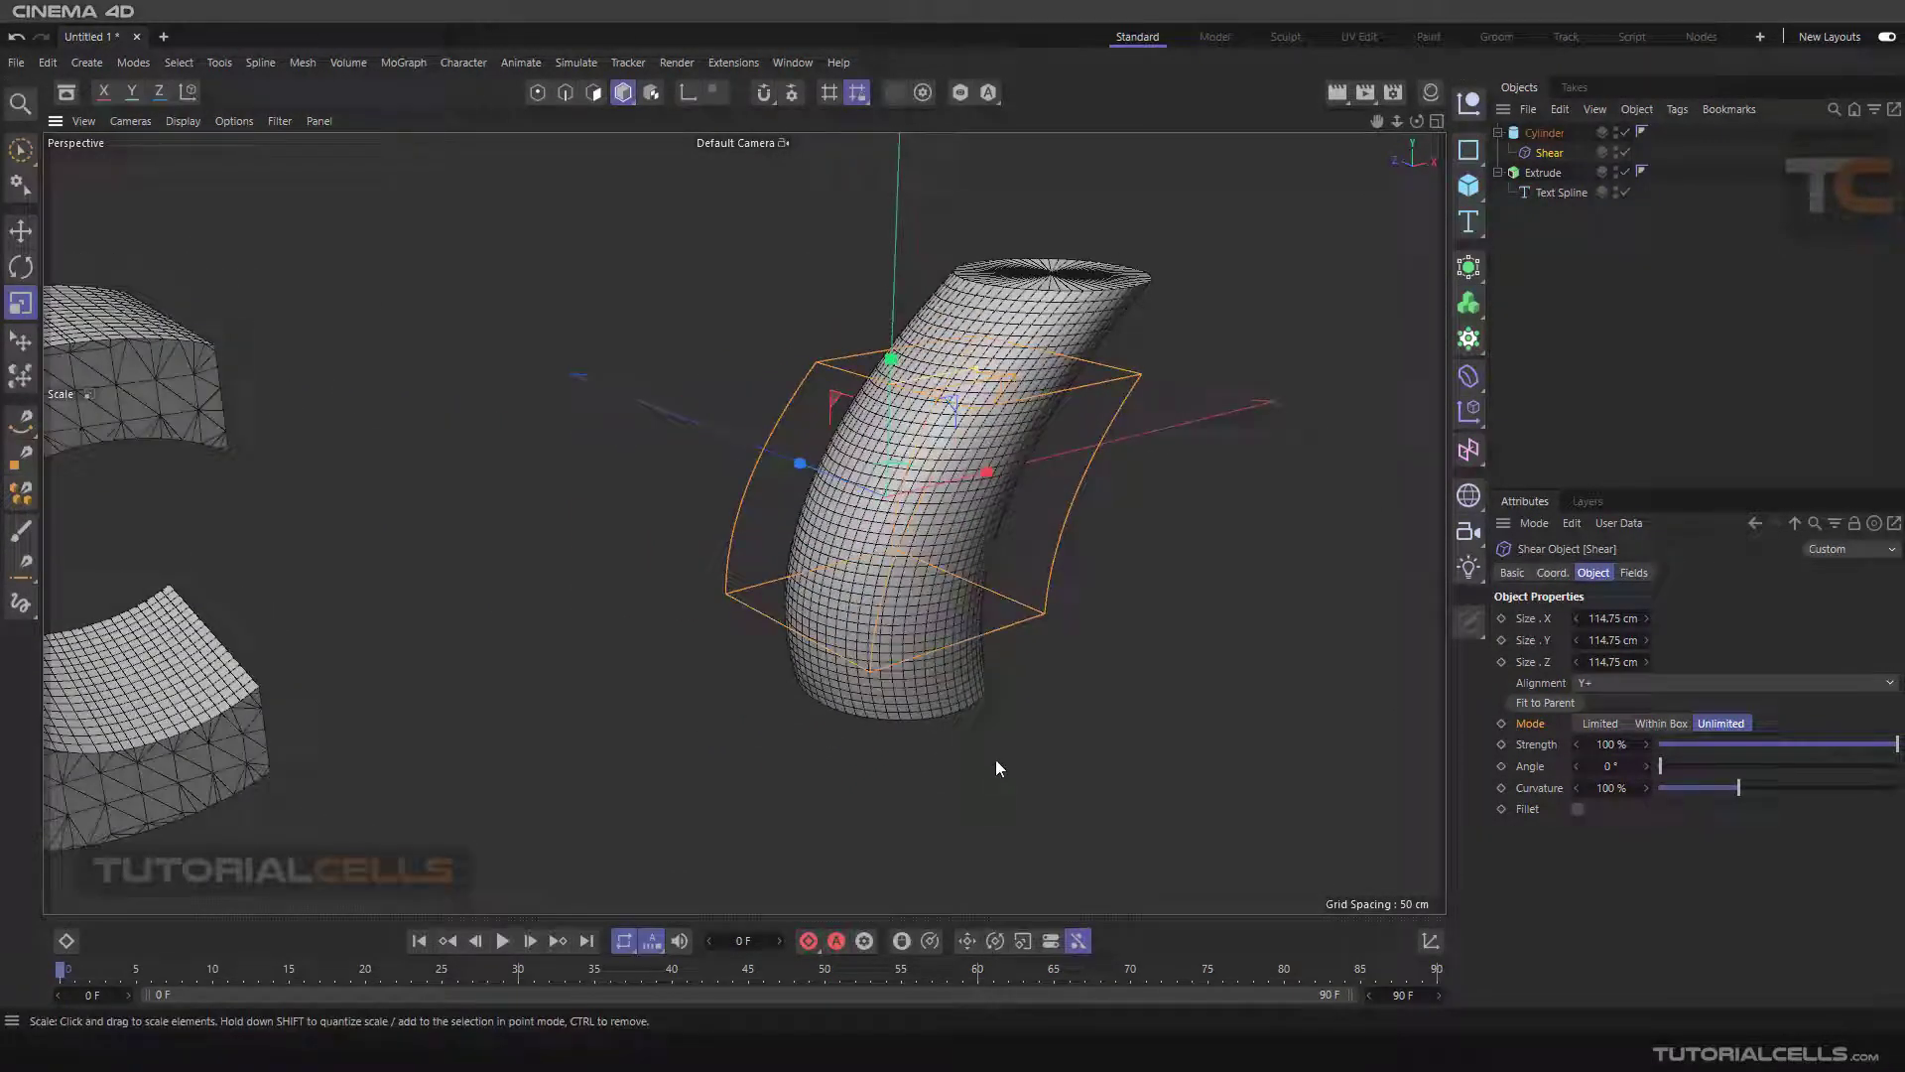
{"action": "left_click", "coordinate": [1611, 727]}
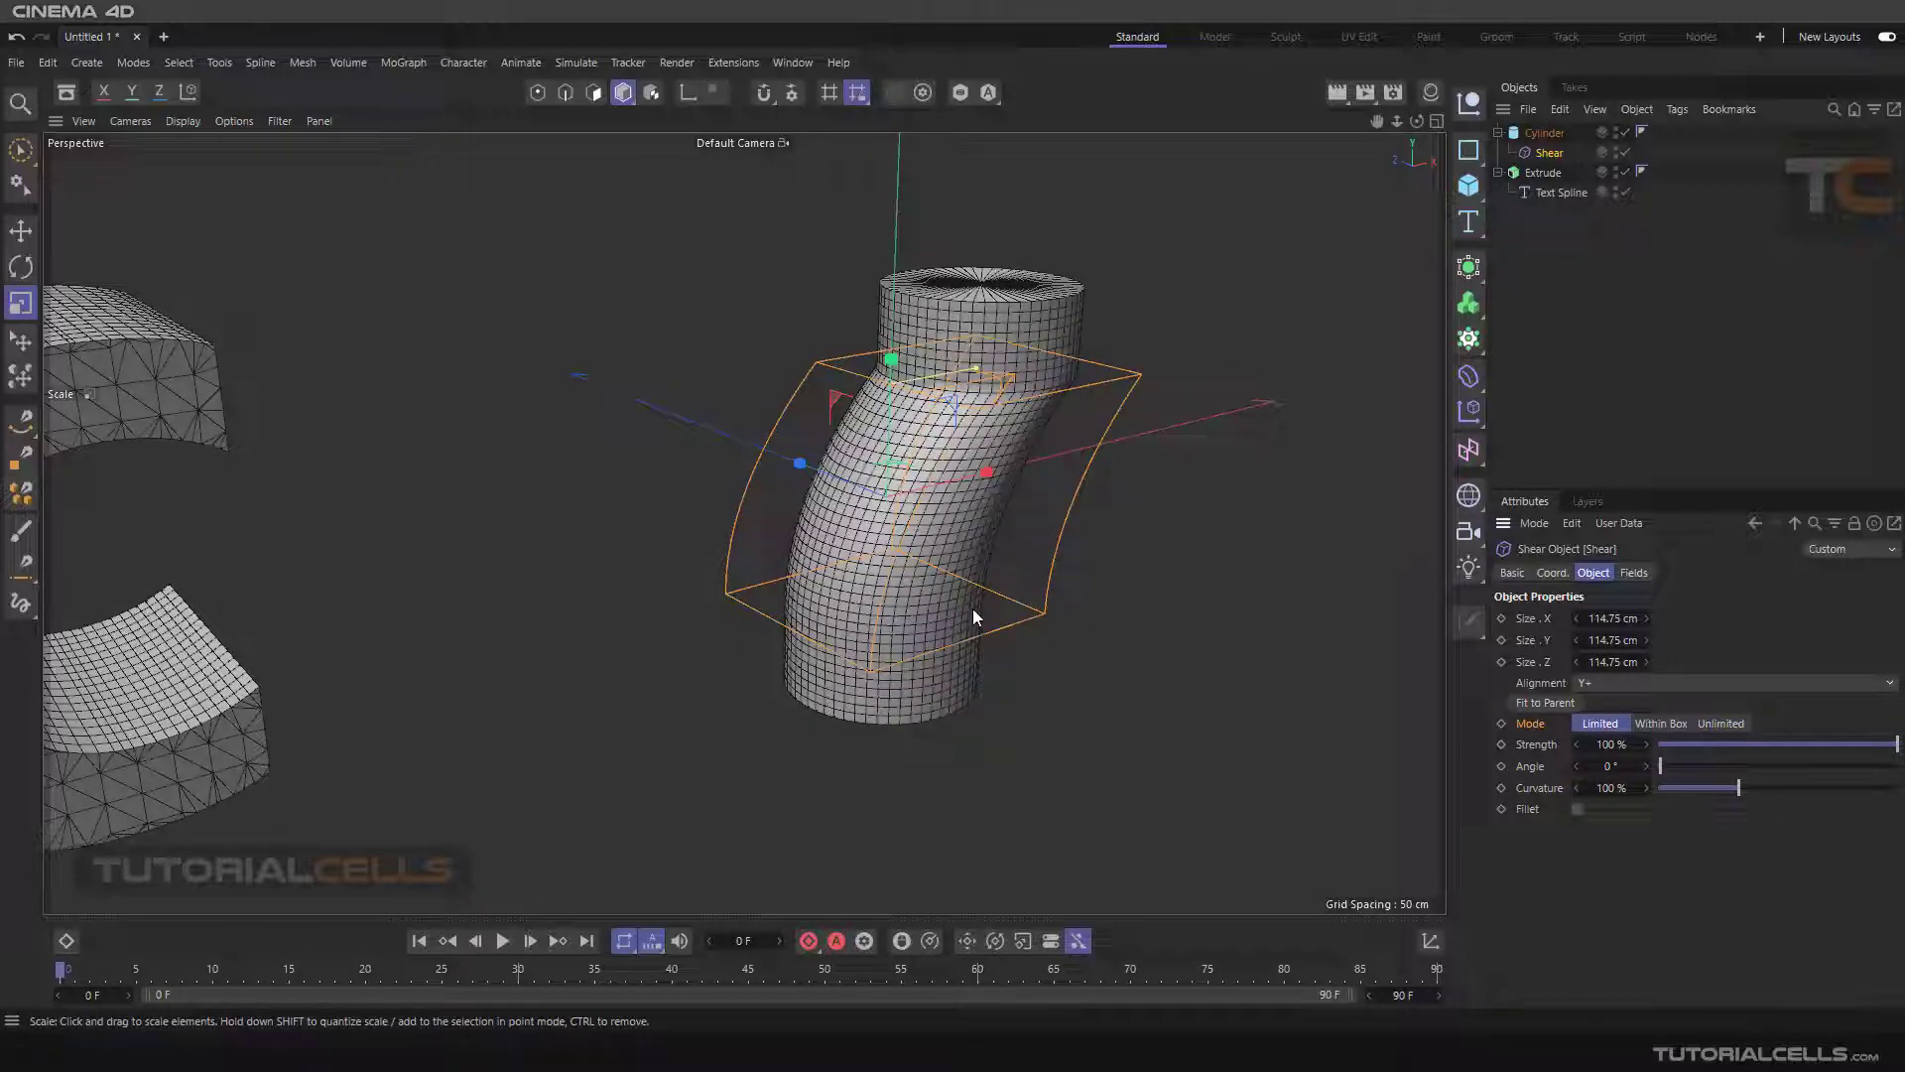
{"action": "left_click_drag", "start_coordinate": [1147, 236], "coordinate": [1012, 415], "text": "alt"}
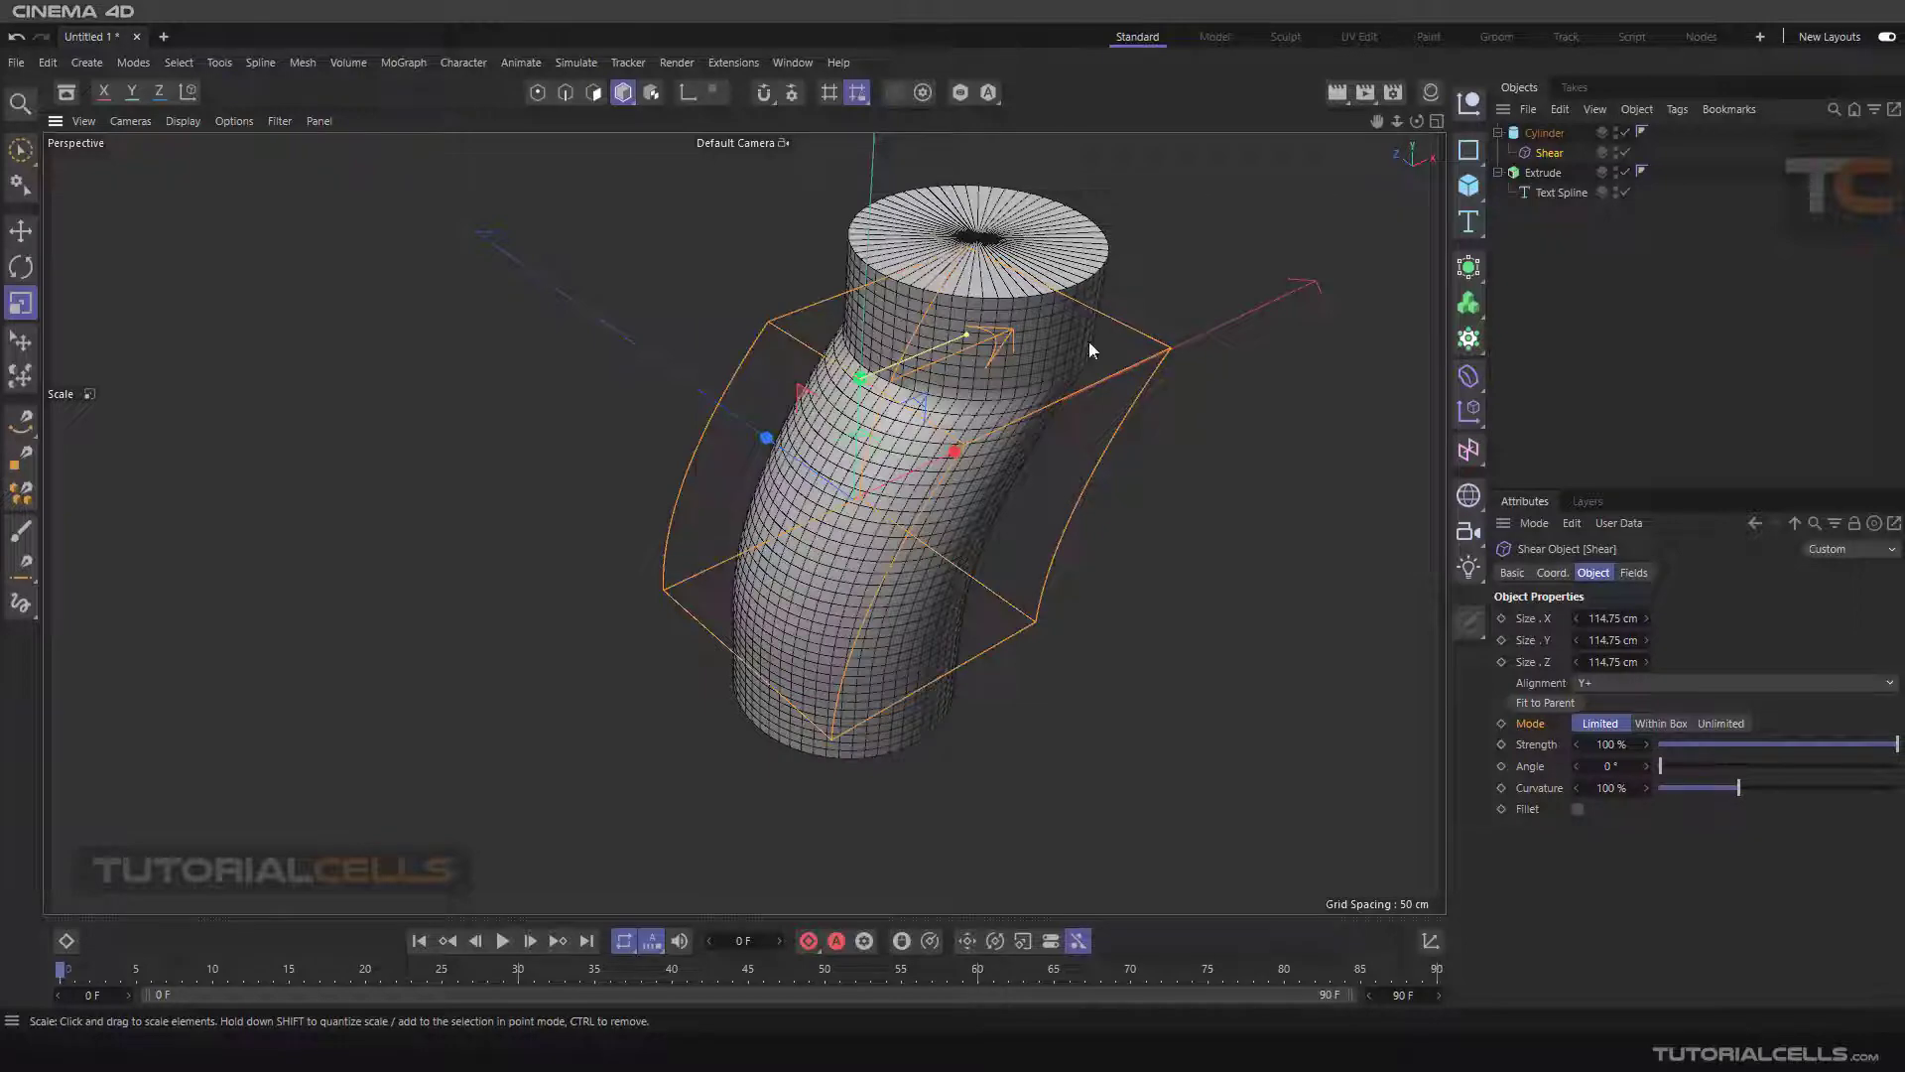
{"action": "left_click_drag", "start_coordinate": [1167, 485], "coordinate": [1171, 456], "text": "alt"}
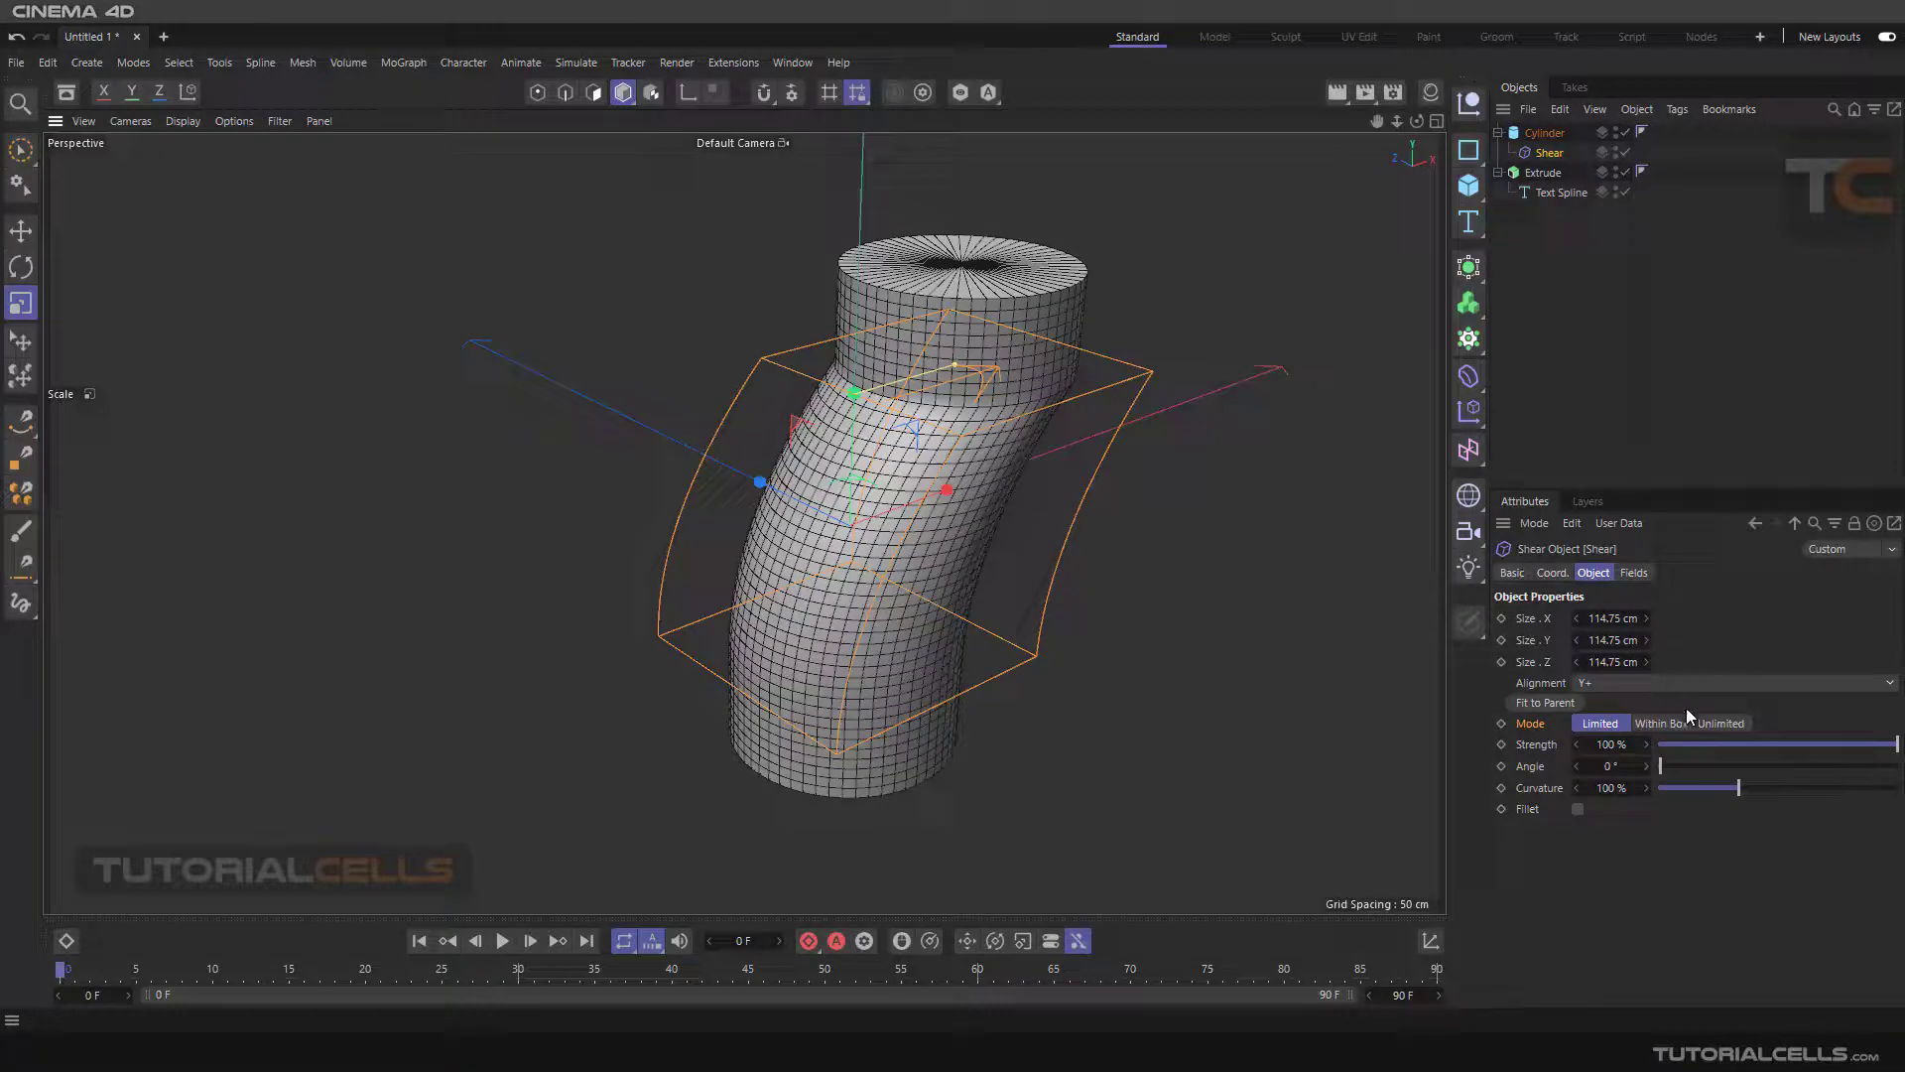
- Return to Unlimited mode, toggle Fillet on and off, and set Curvature to 0%
{"action": "left_click", "coordinate": [1717, 724]}
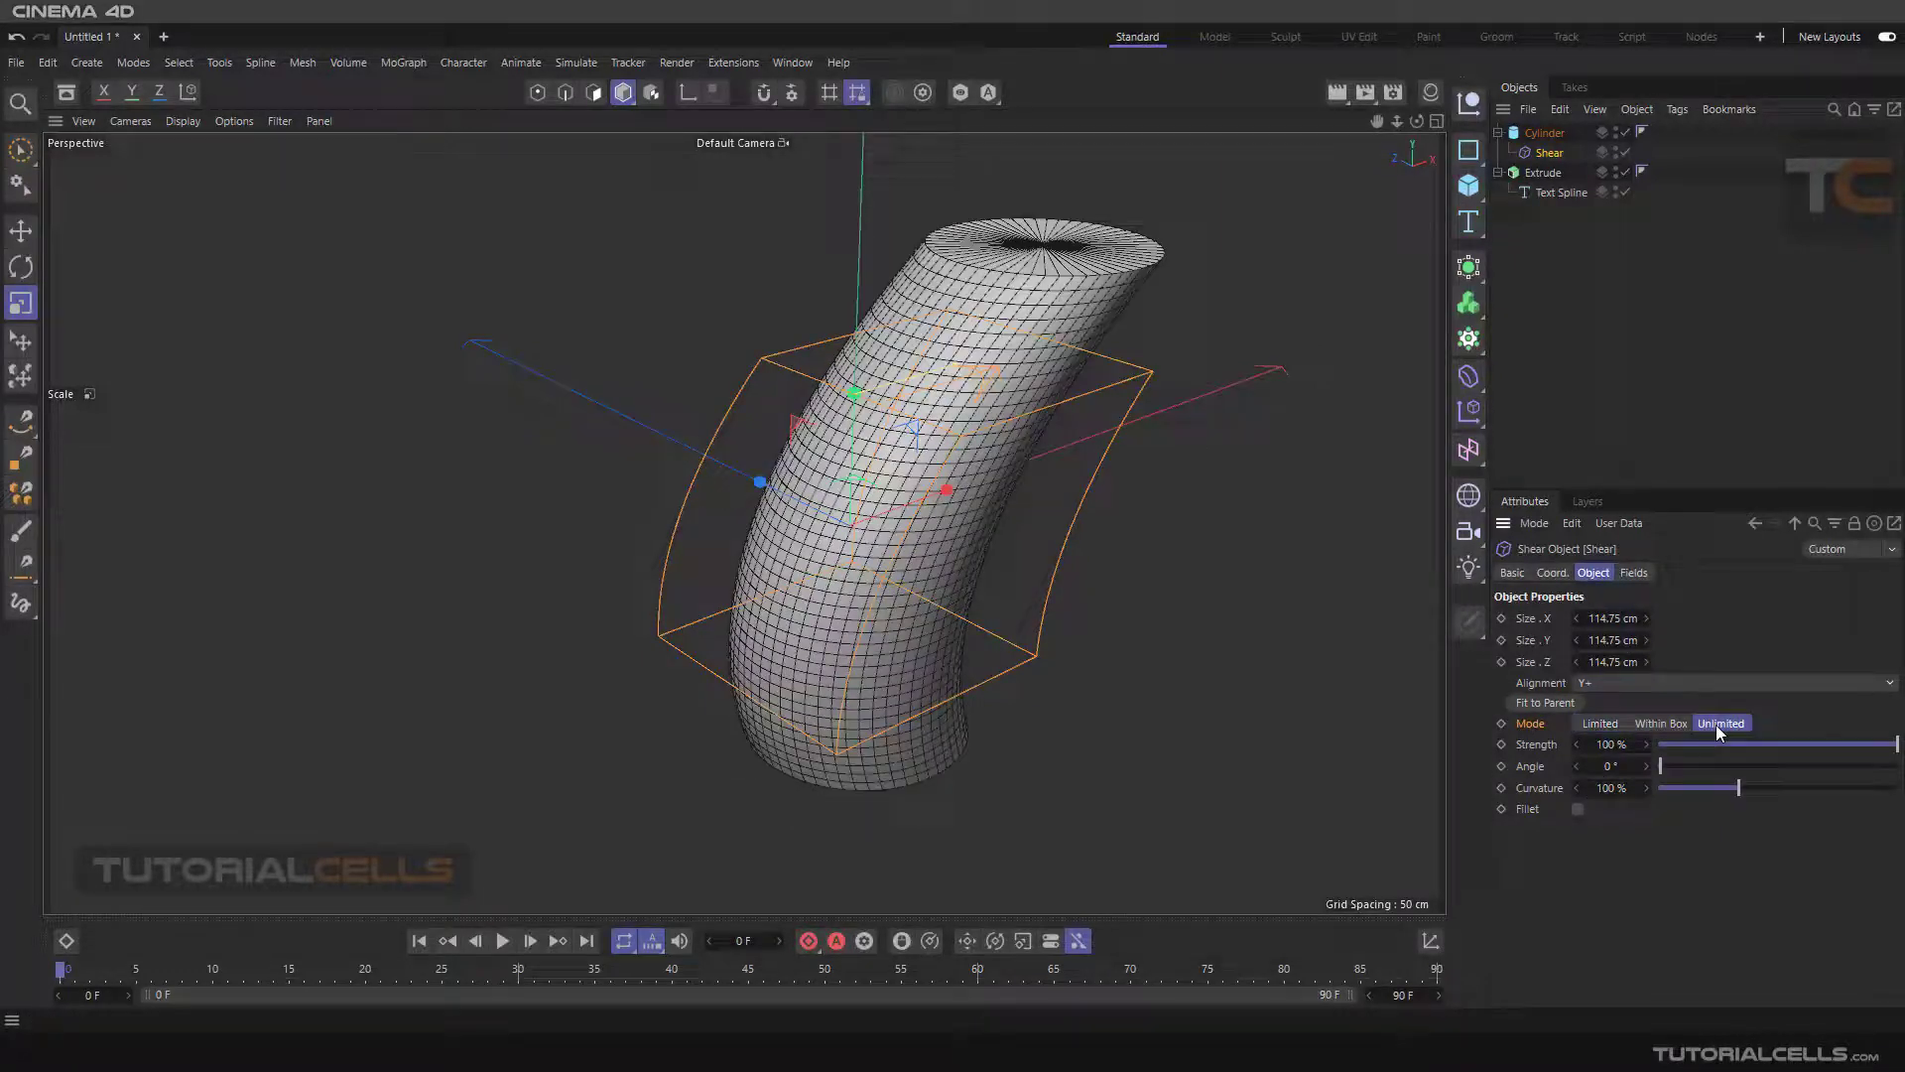
{"action": "left_click", "coordinate": [1578, 809]}
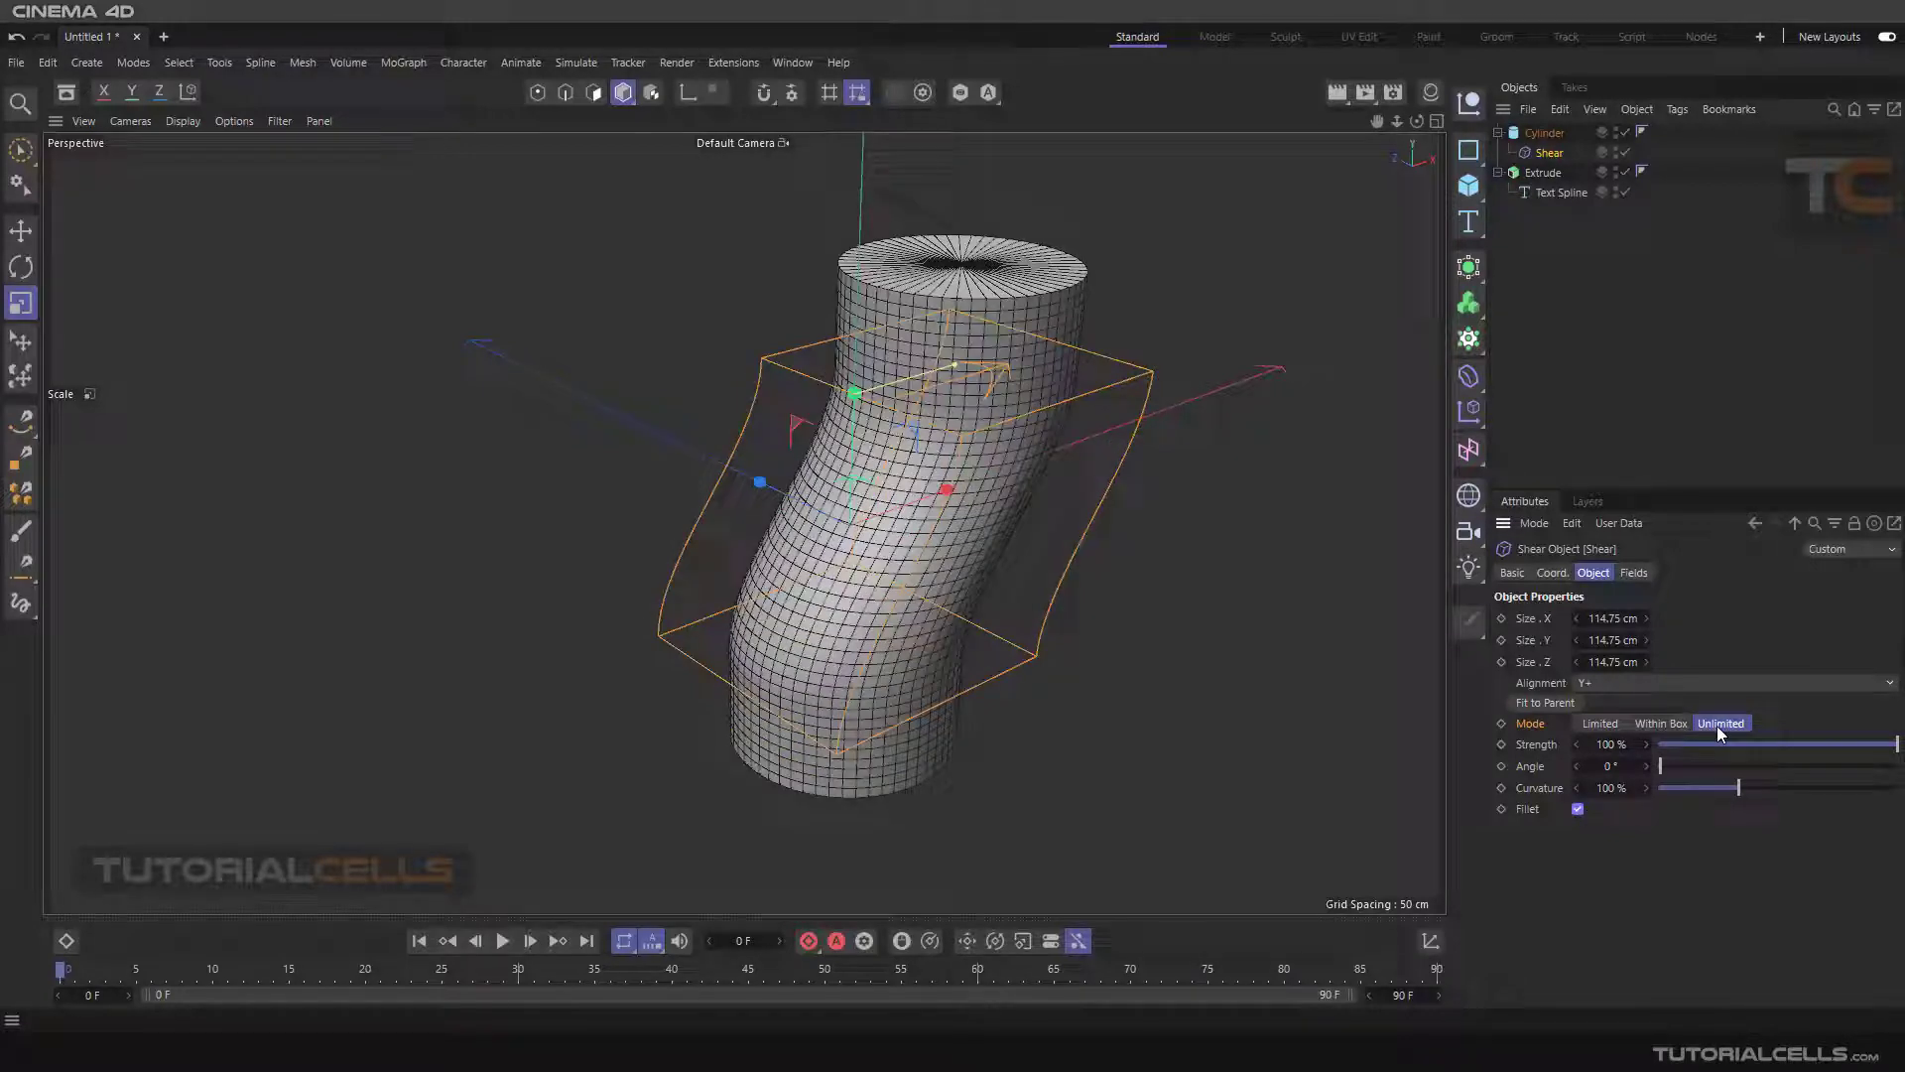
{"action": "left_click_drag", "start_coordinate": [993, 535], "coordinate": [764, 392], "text": "alt"}
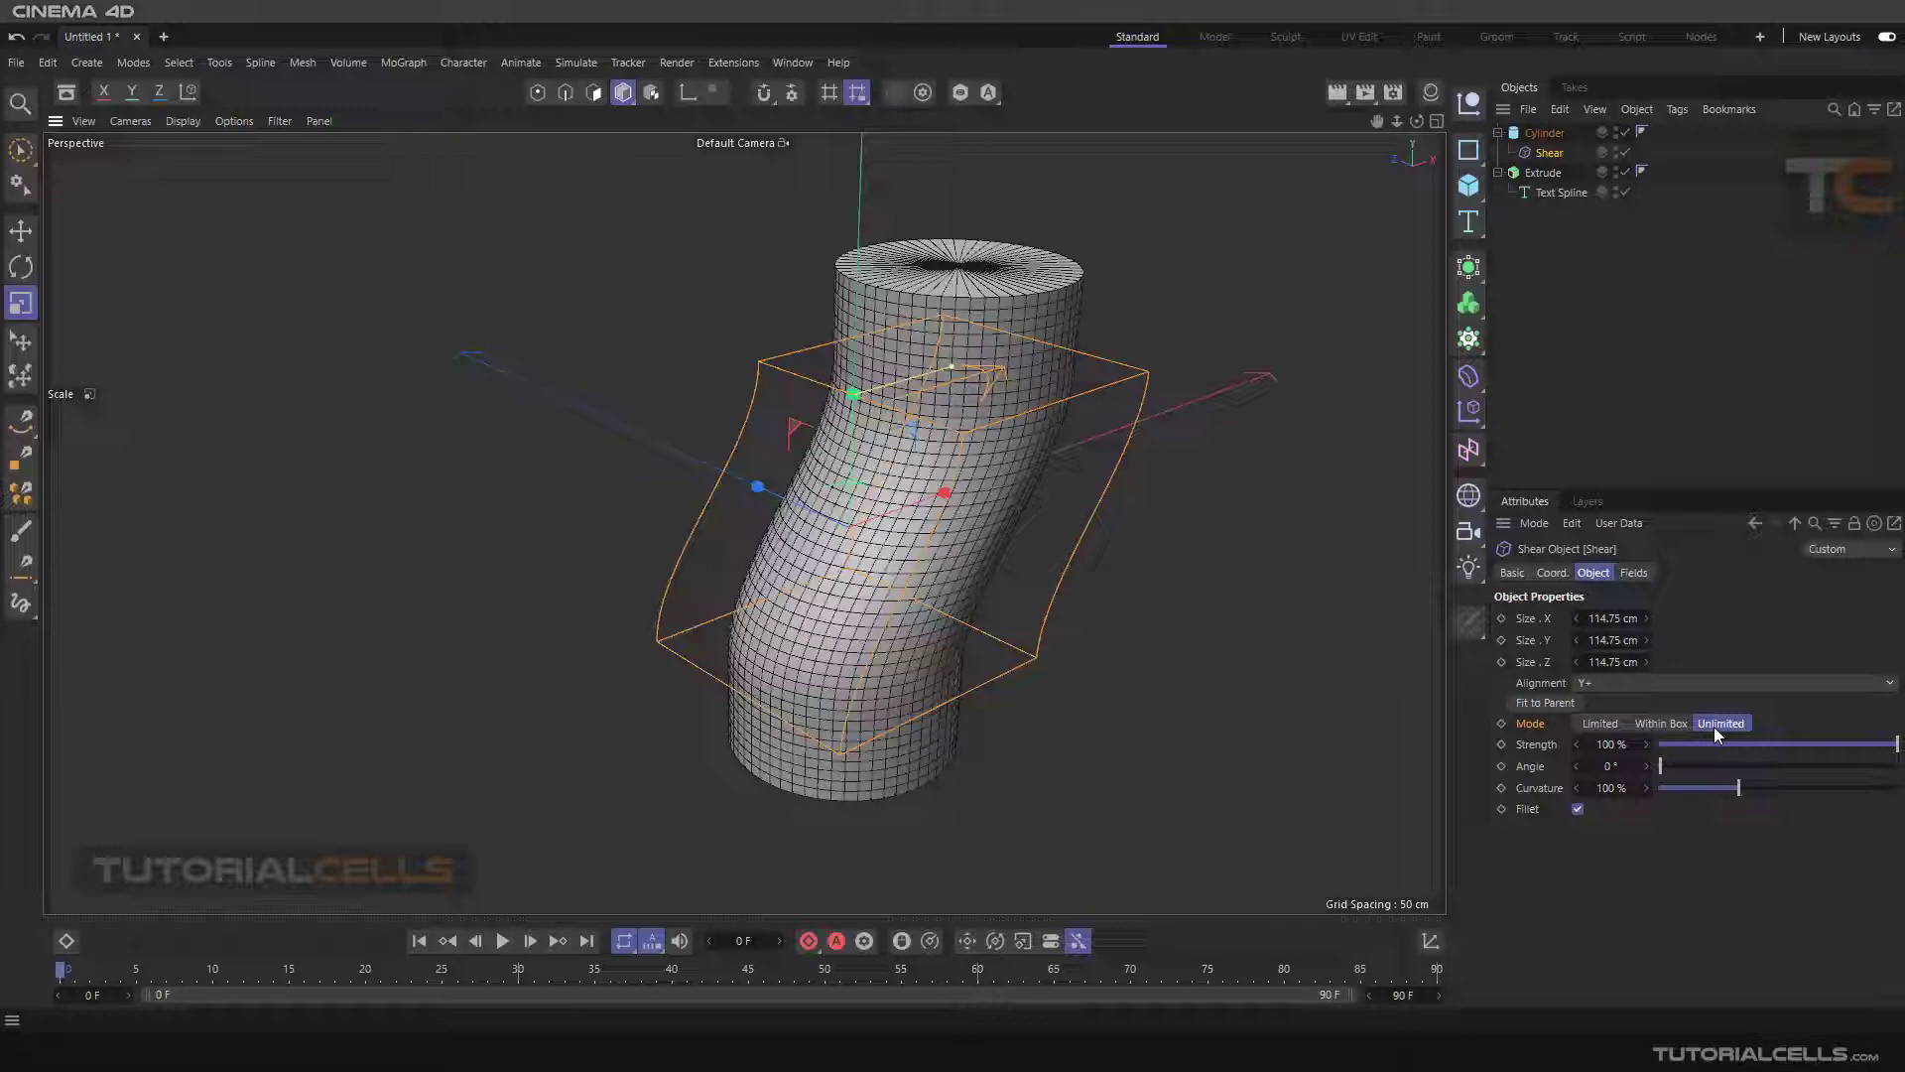
{"action": "left_click", "coordinate": [1577, 809]}
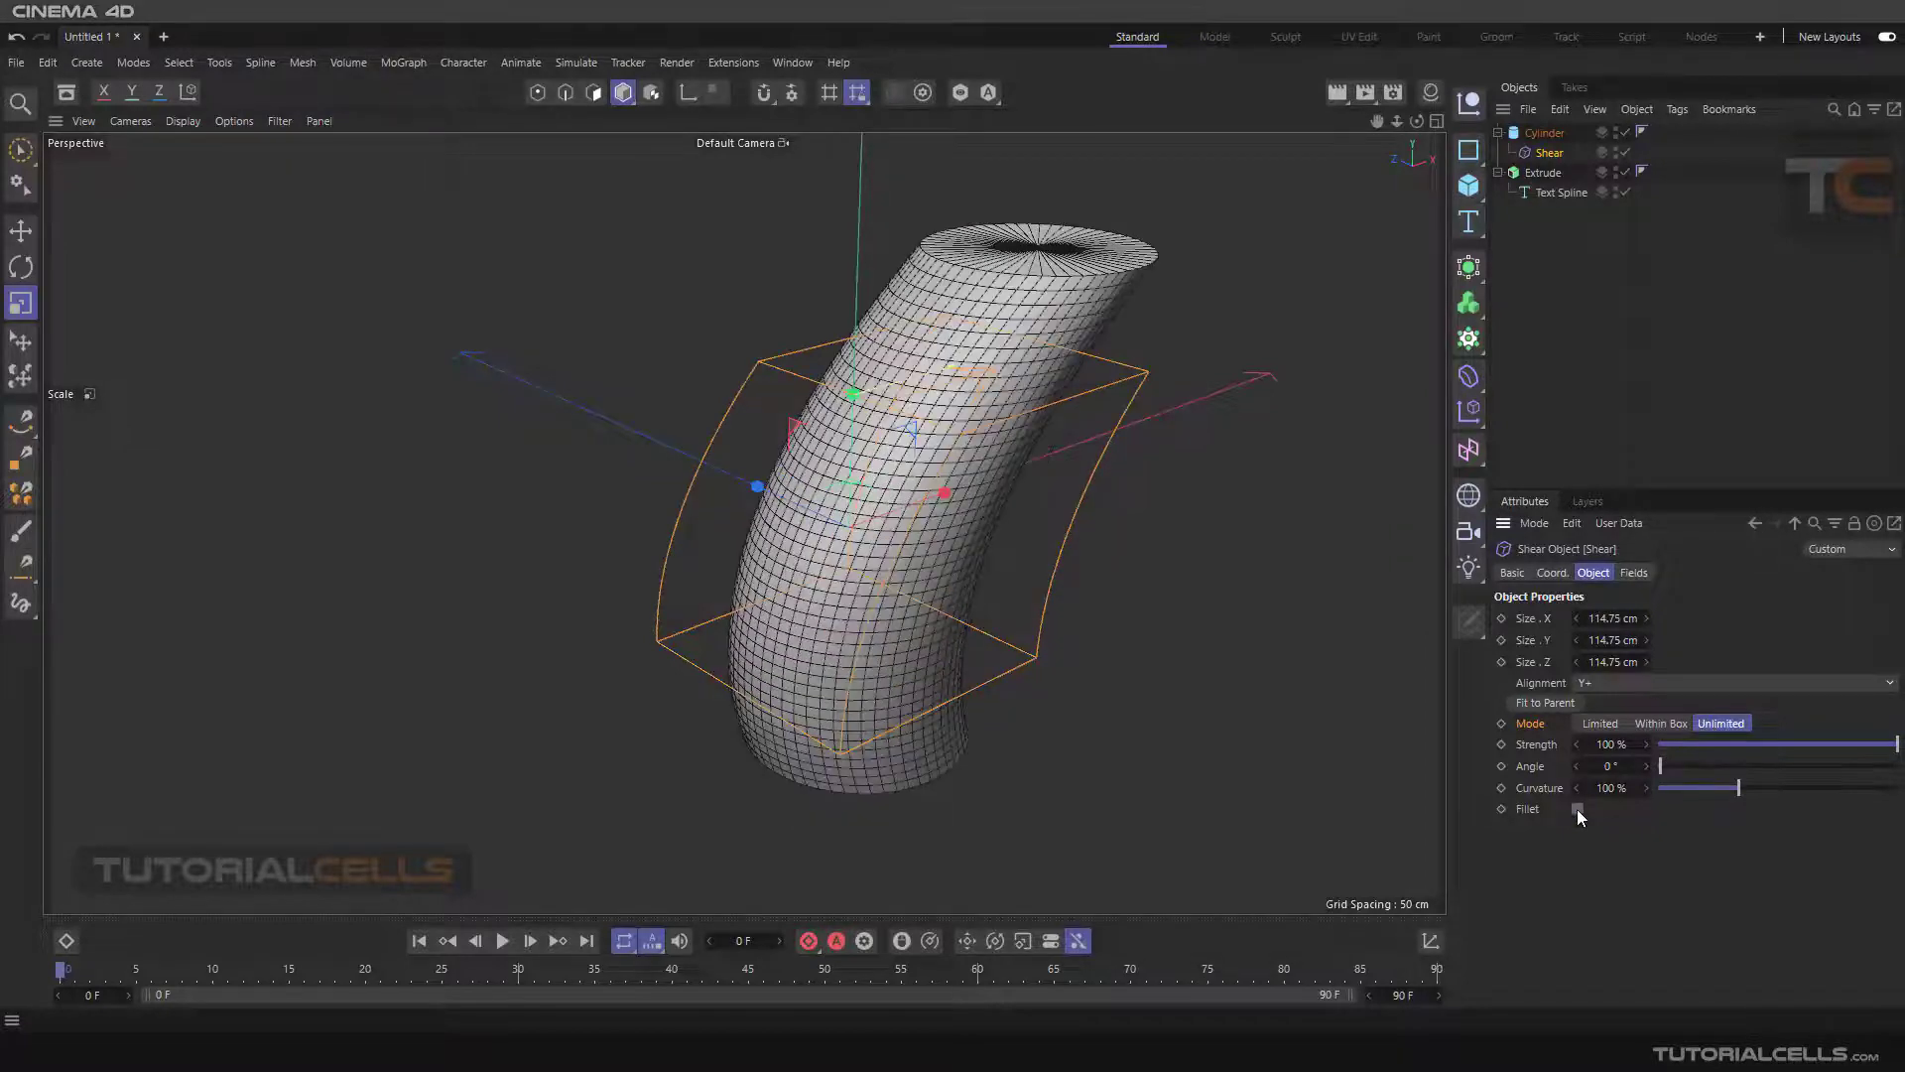
{"action": "left_click_drag", "start_coordinate": [1008, 510], "coordinate": [968, 510], "text": "alt"}
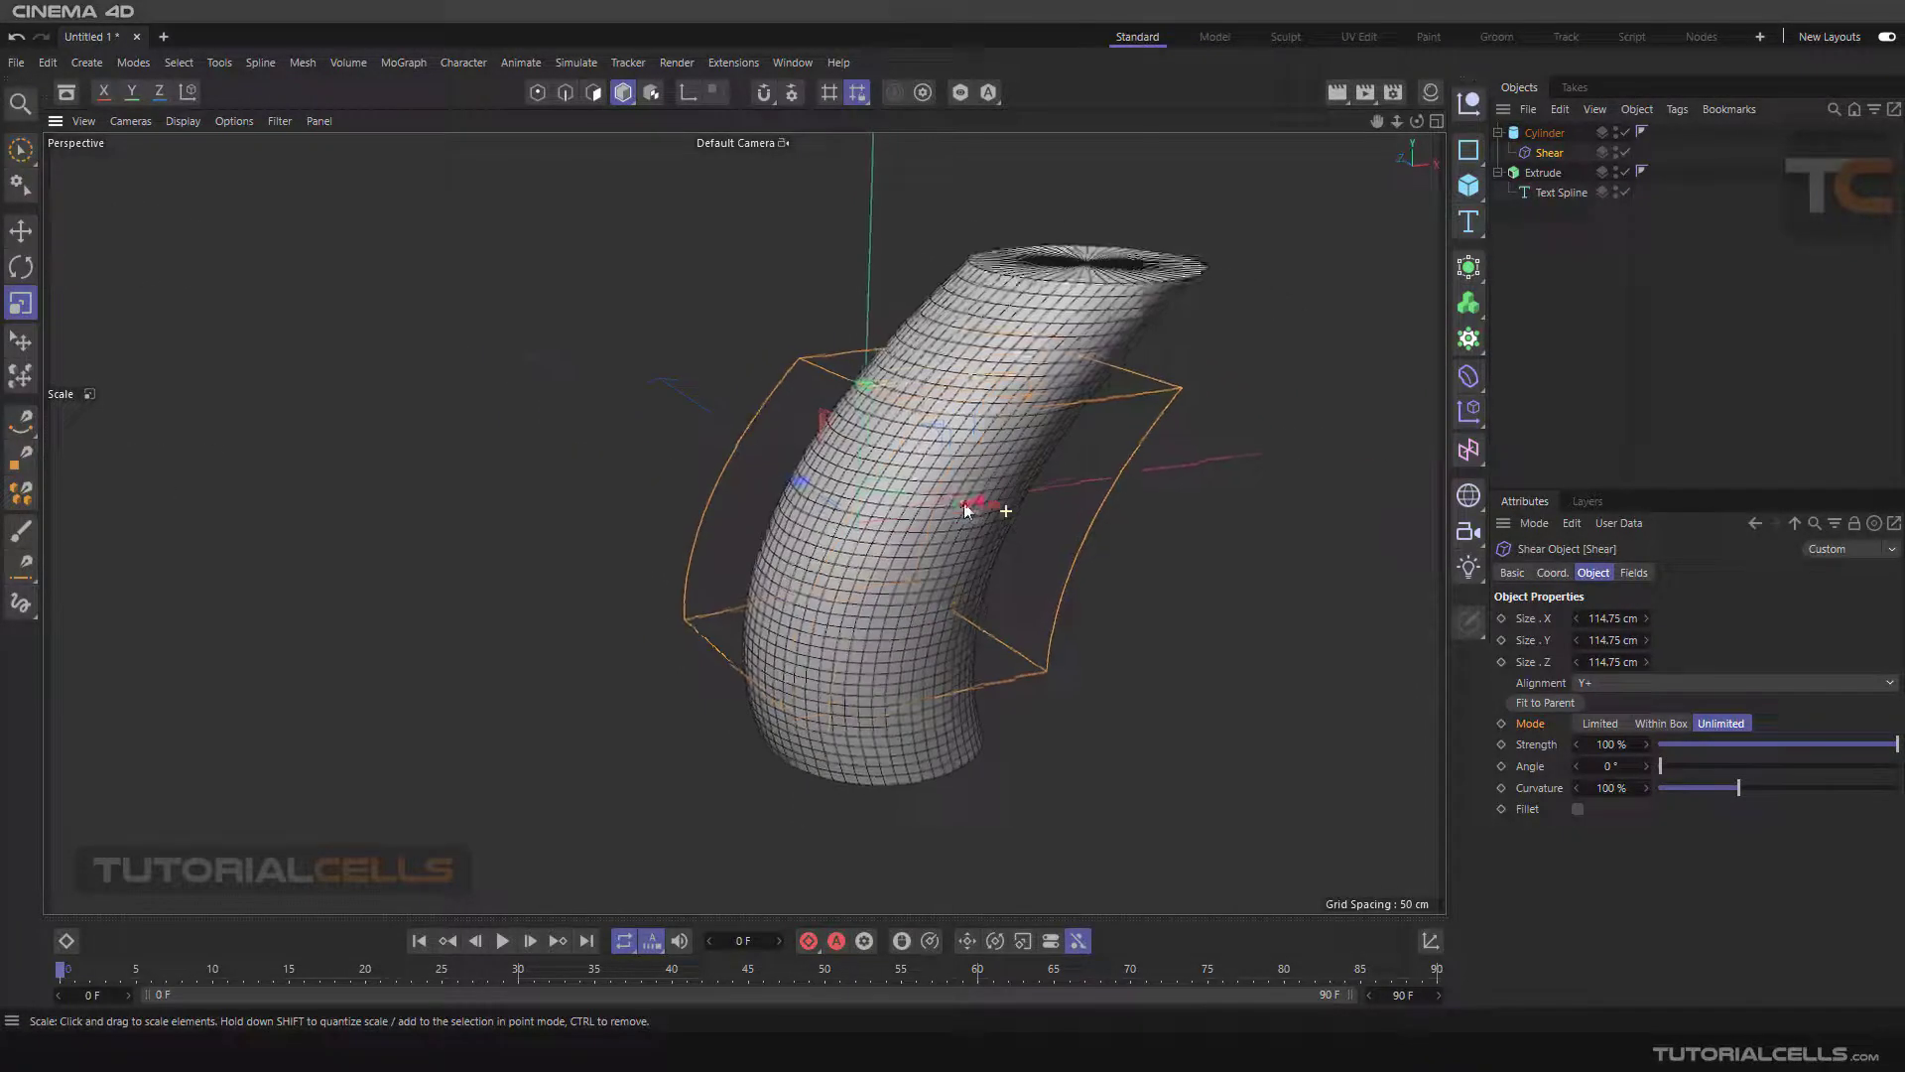
{"action": "left_click", "coordinate": [1715, 788]}
{"action": "left_click_drag", "start_coordinate": [1713, 785], "coordinate": [1655, 770]}
{"action": "left_click_drag", "start_coordinate": [1147, 565], "coordinate": [814, 512], "text": "alt"}
- Delete the cylinder with its Shear, then expand and collapse the Extrude's hierarchy
{"action": "left_click", "coordinate": [1533, 133]}
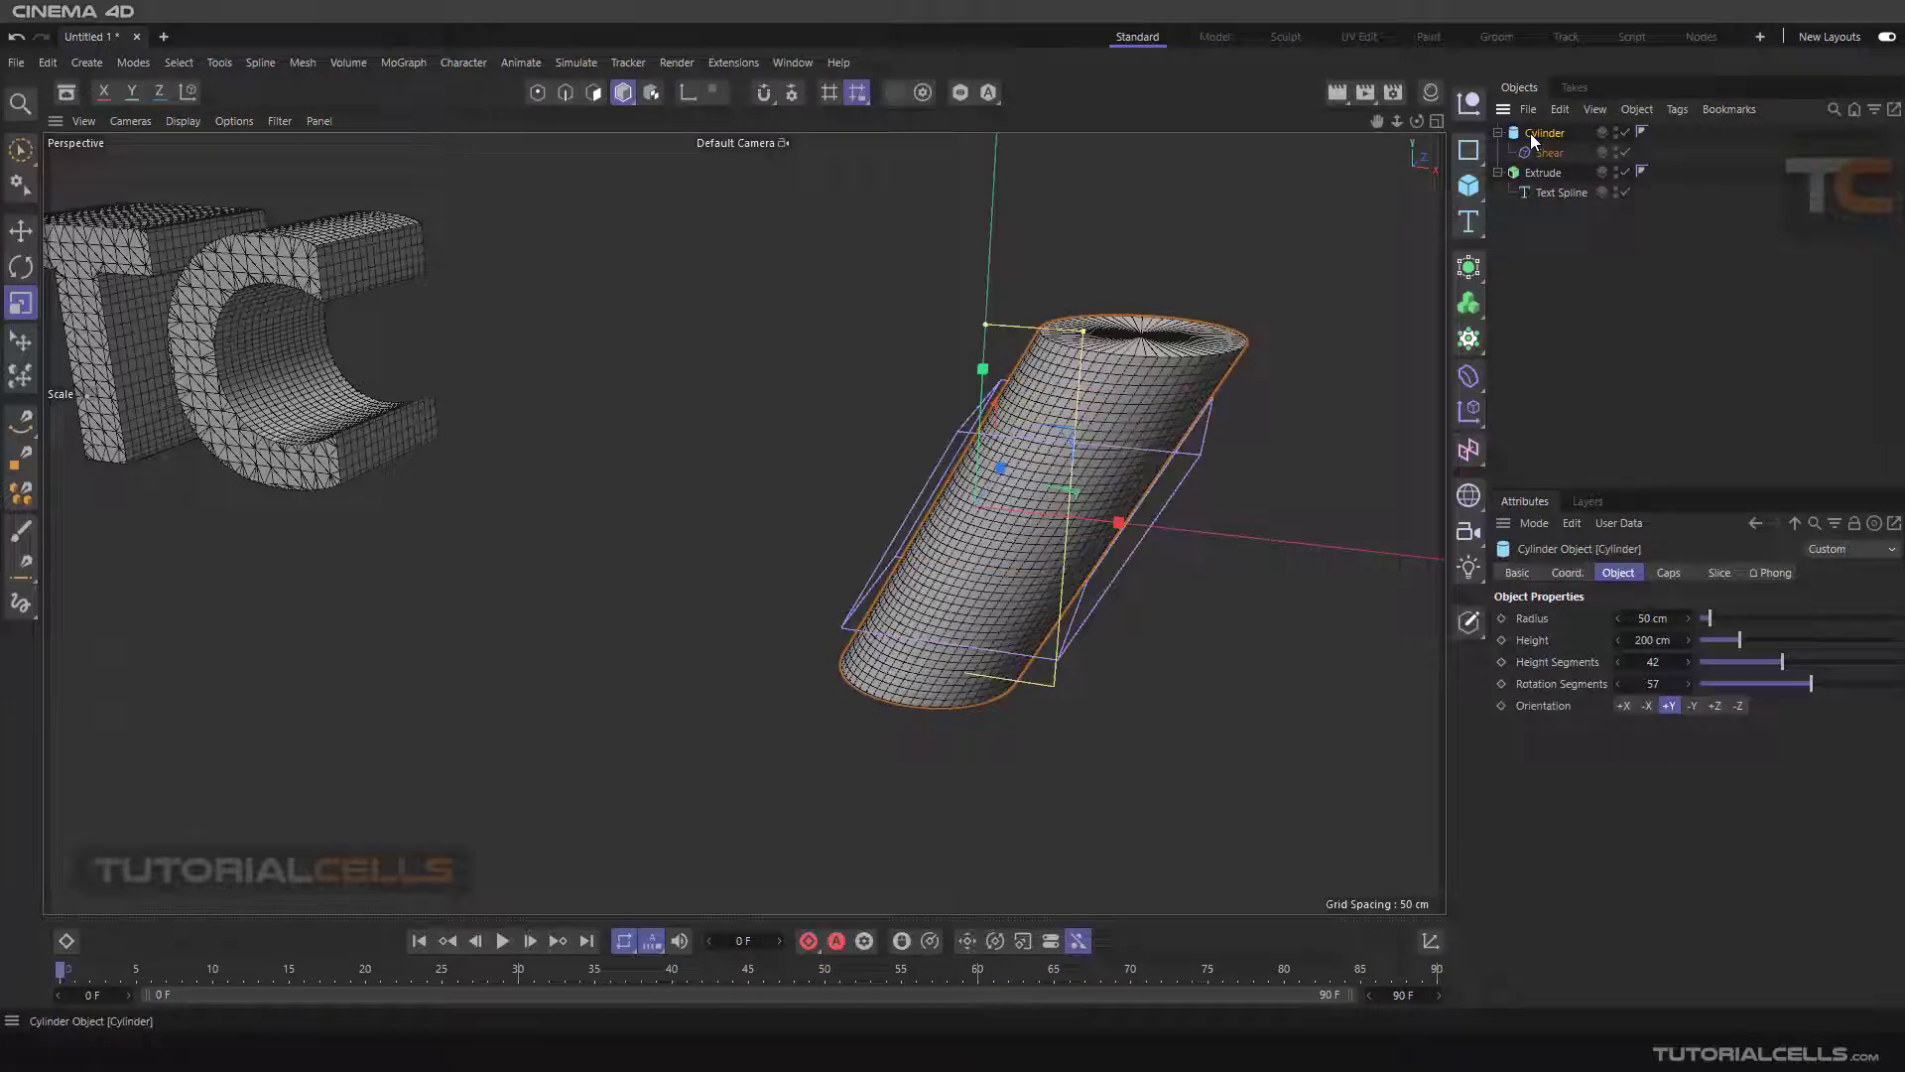
{"action": "key", "text": "Delete"}
{"action": "left_click_drag", "start_coordinate": [993, 288], "coordinate": [965, 425], "text": "alt"}
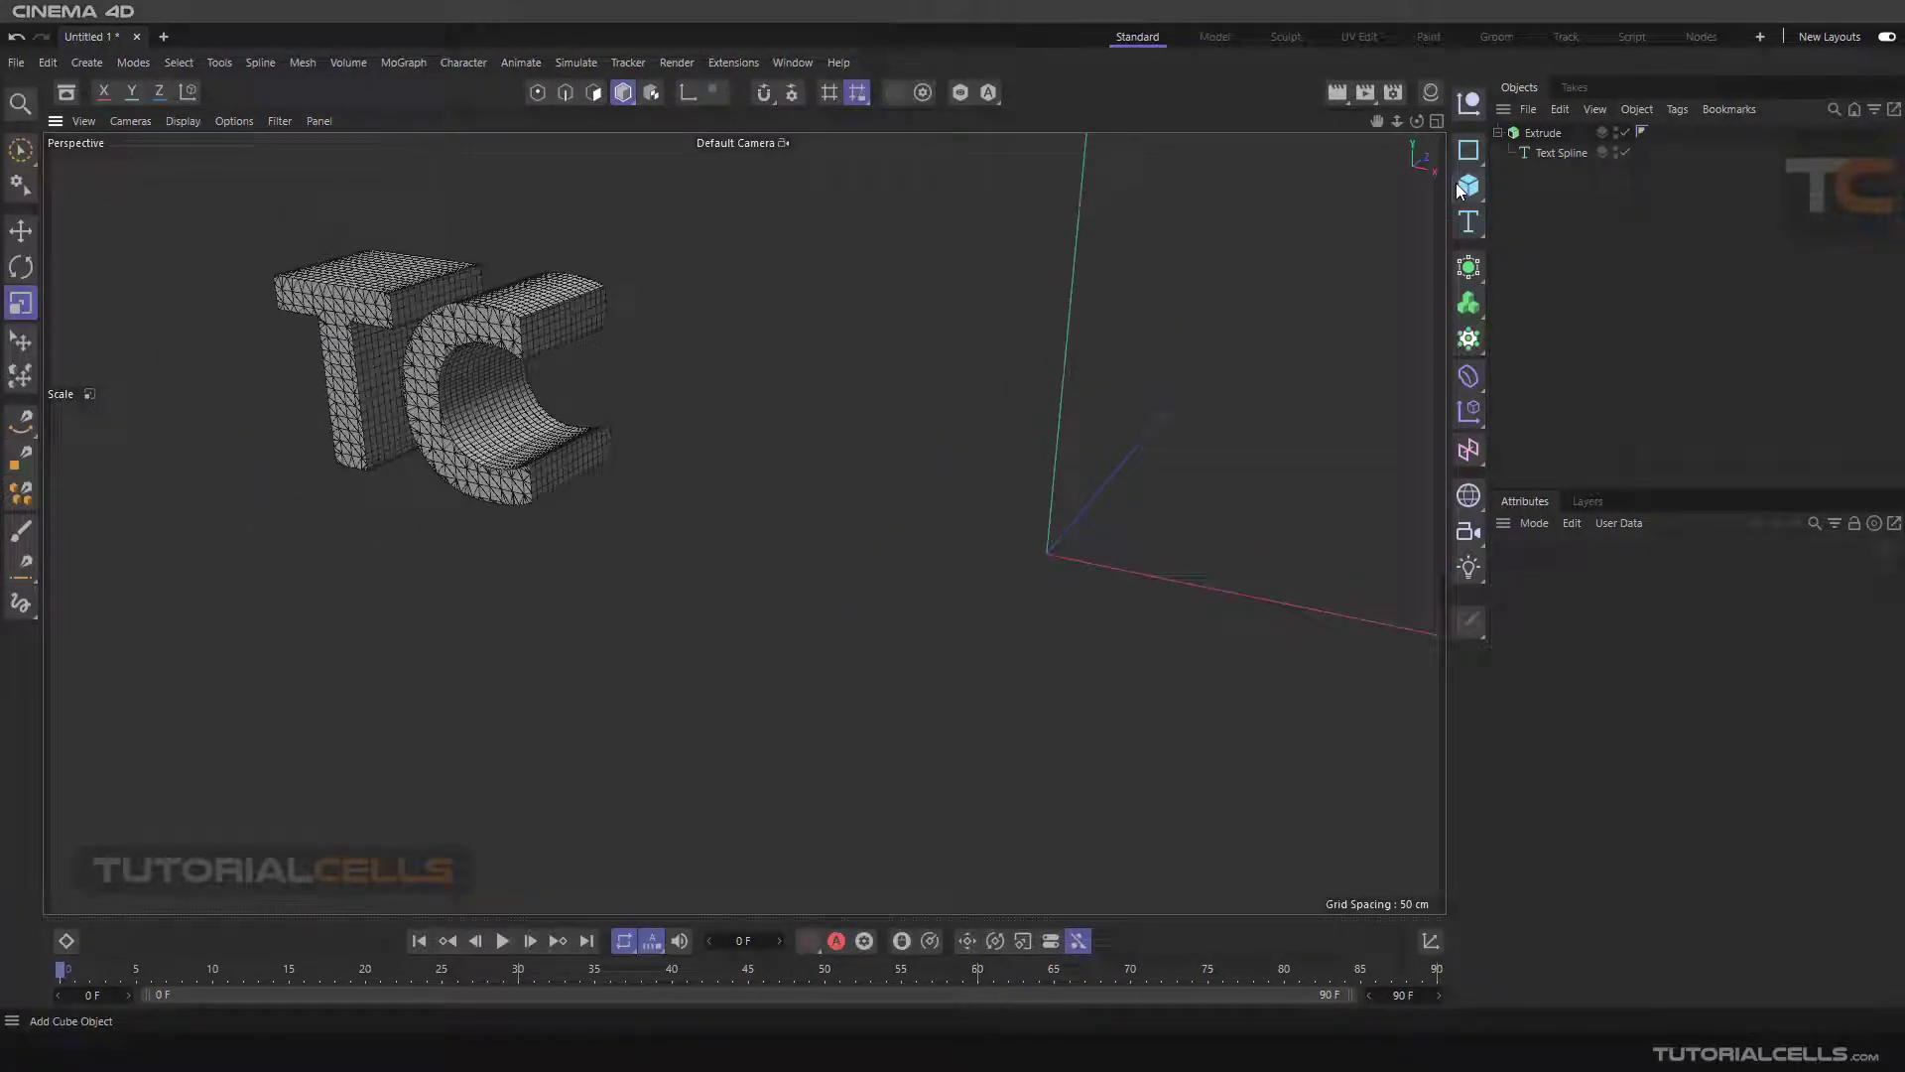
{"action": "left_click", "coordinate": [1498, 132]}
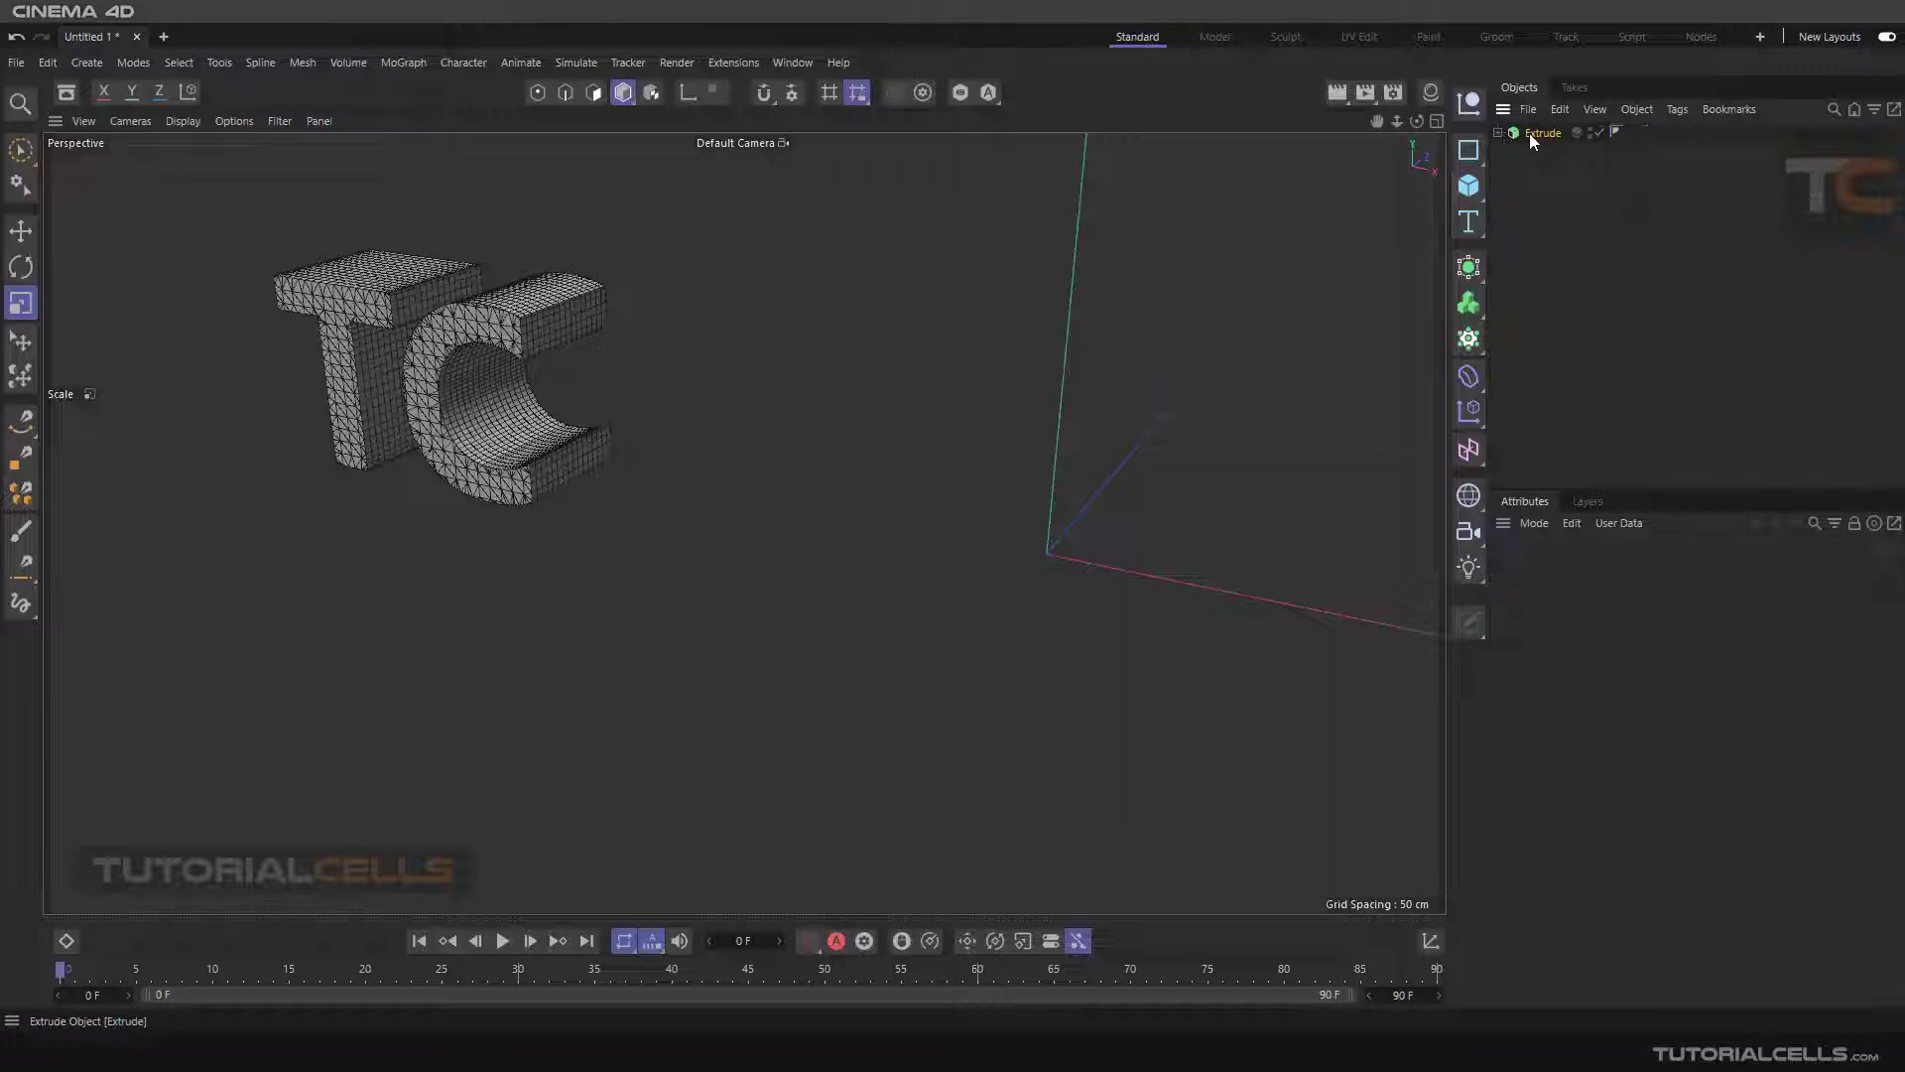
{"action": "left_click", "coordinate": [1532, 133]}
{"action": "left_click", "coordinate": [1499, 133]}
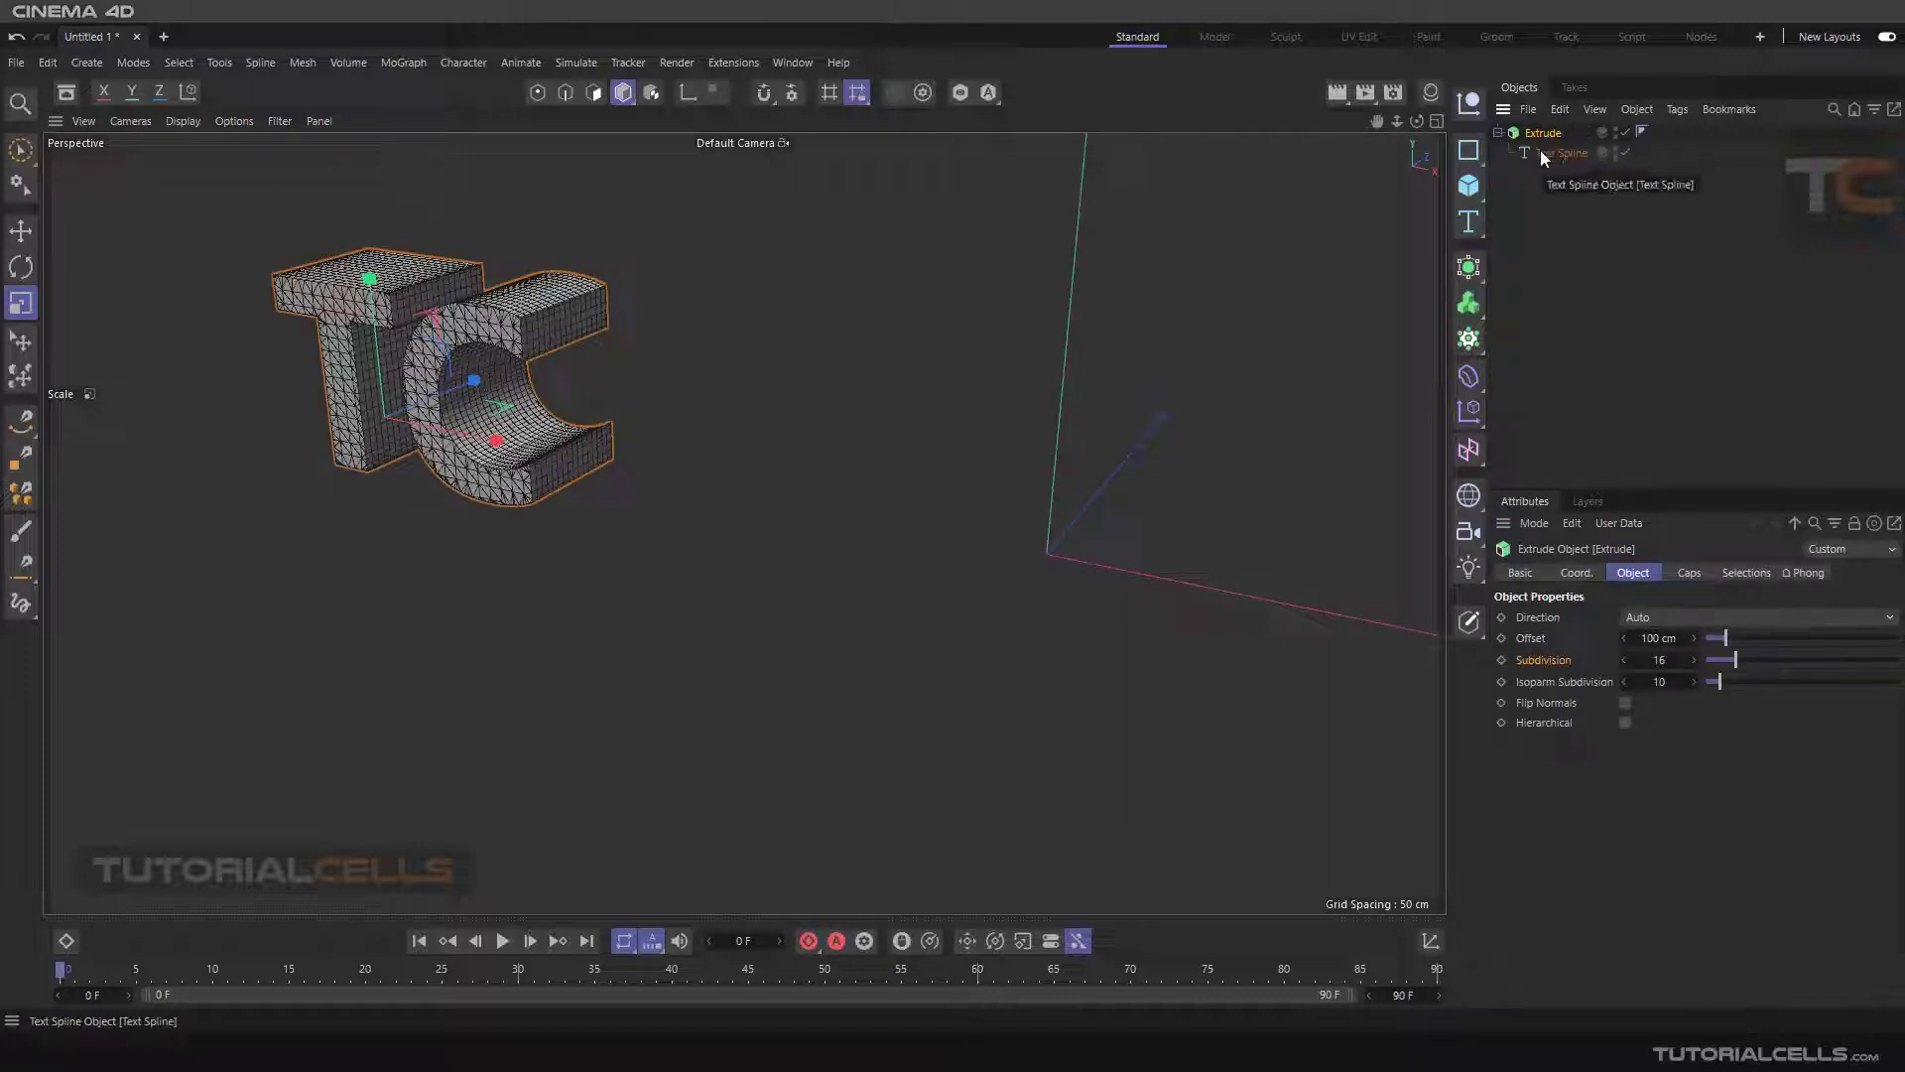
{"action": "left_click", "coordinate": [1498, 134]}
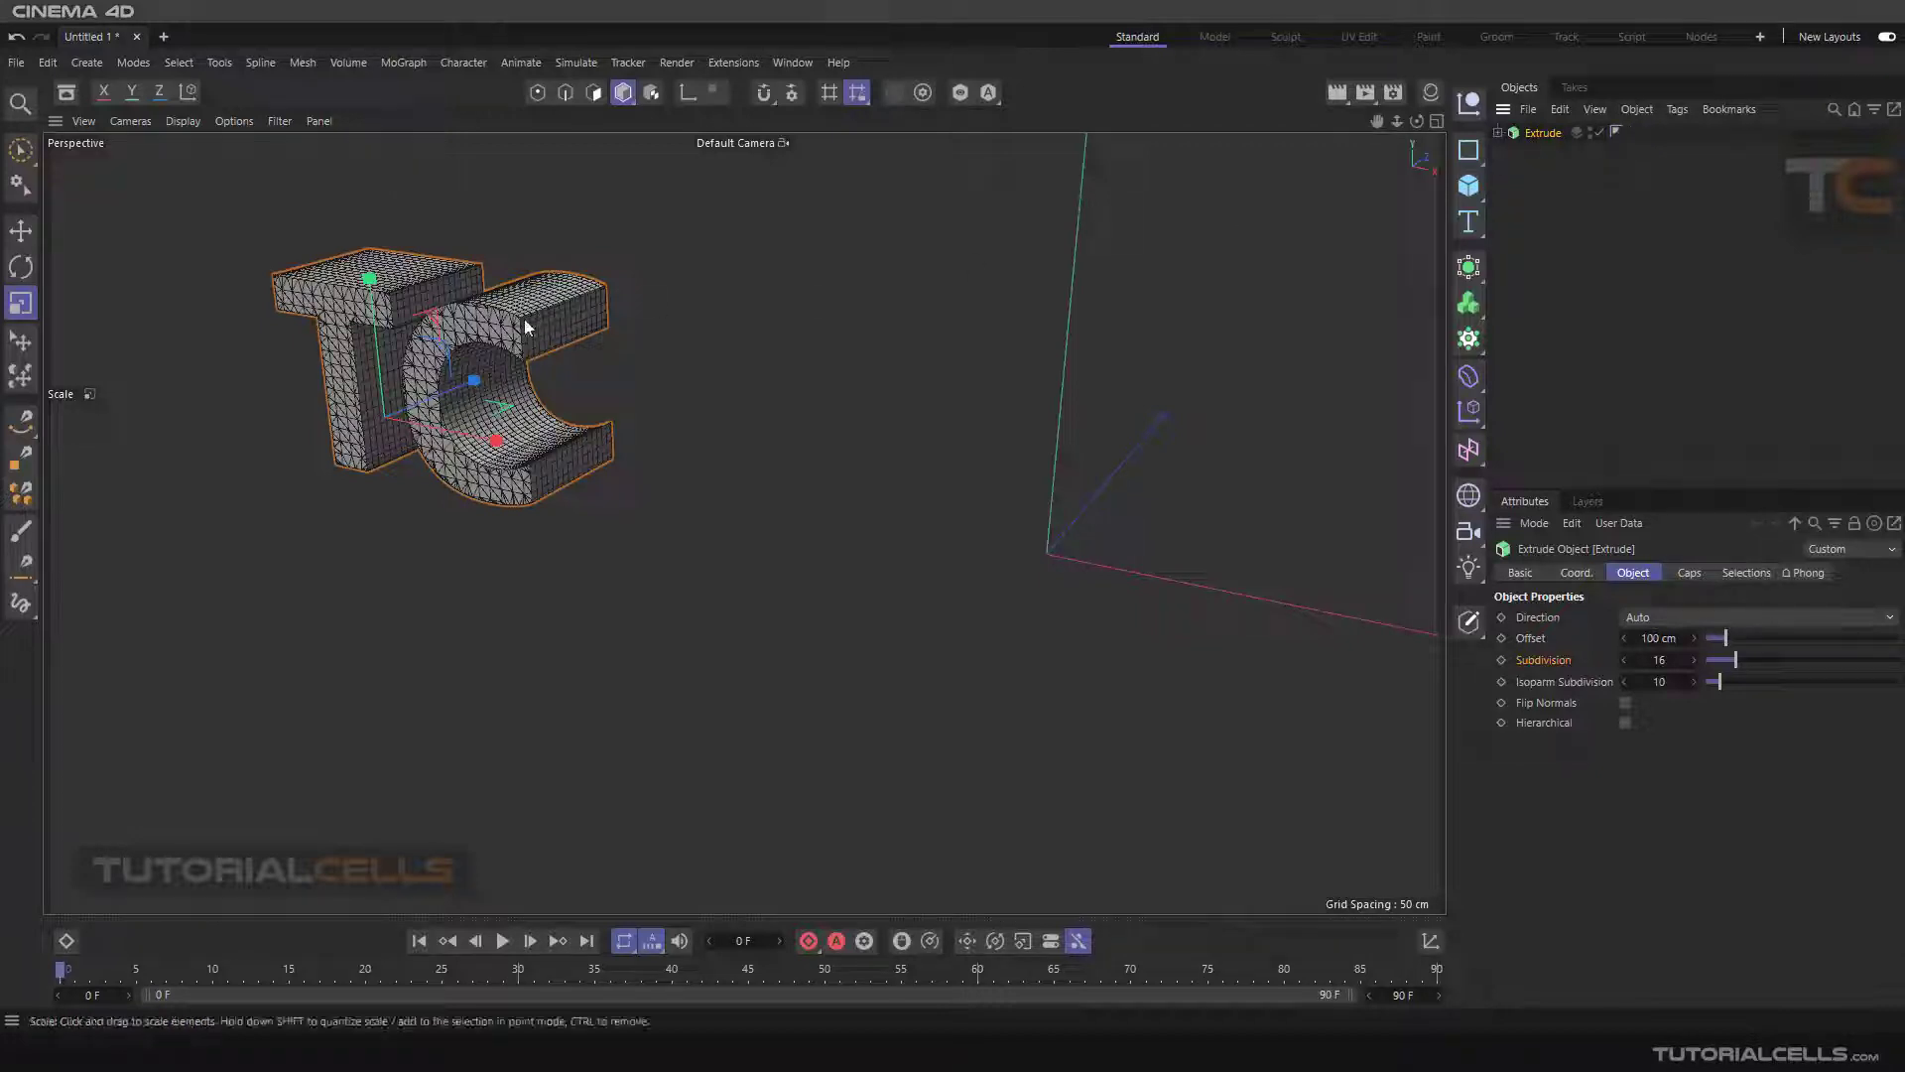
- Add a Shear deformer inside the Extrude around the TC text
{"action": "left_click", "coordinate": [1468, 376]}
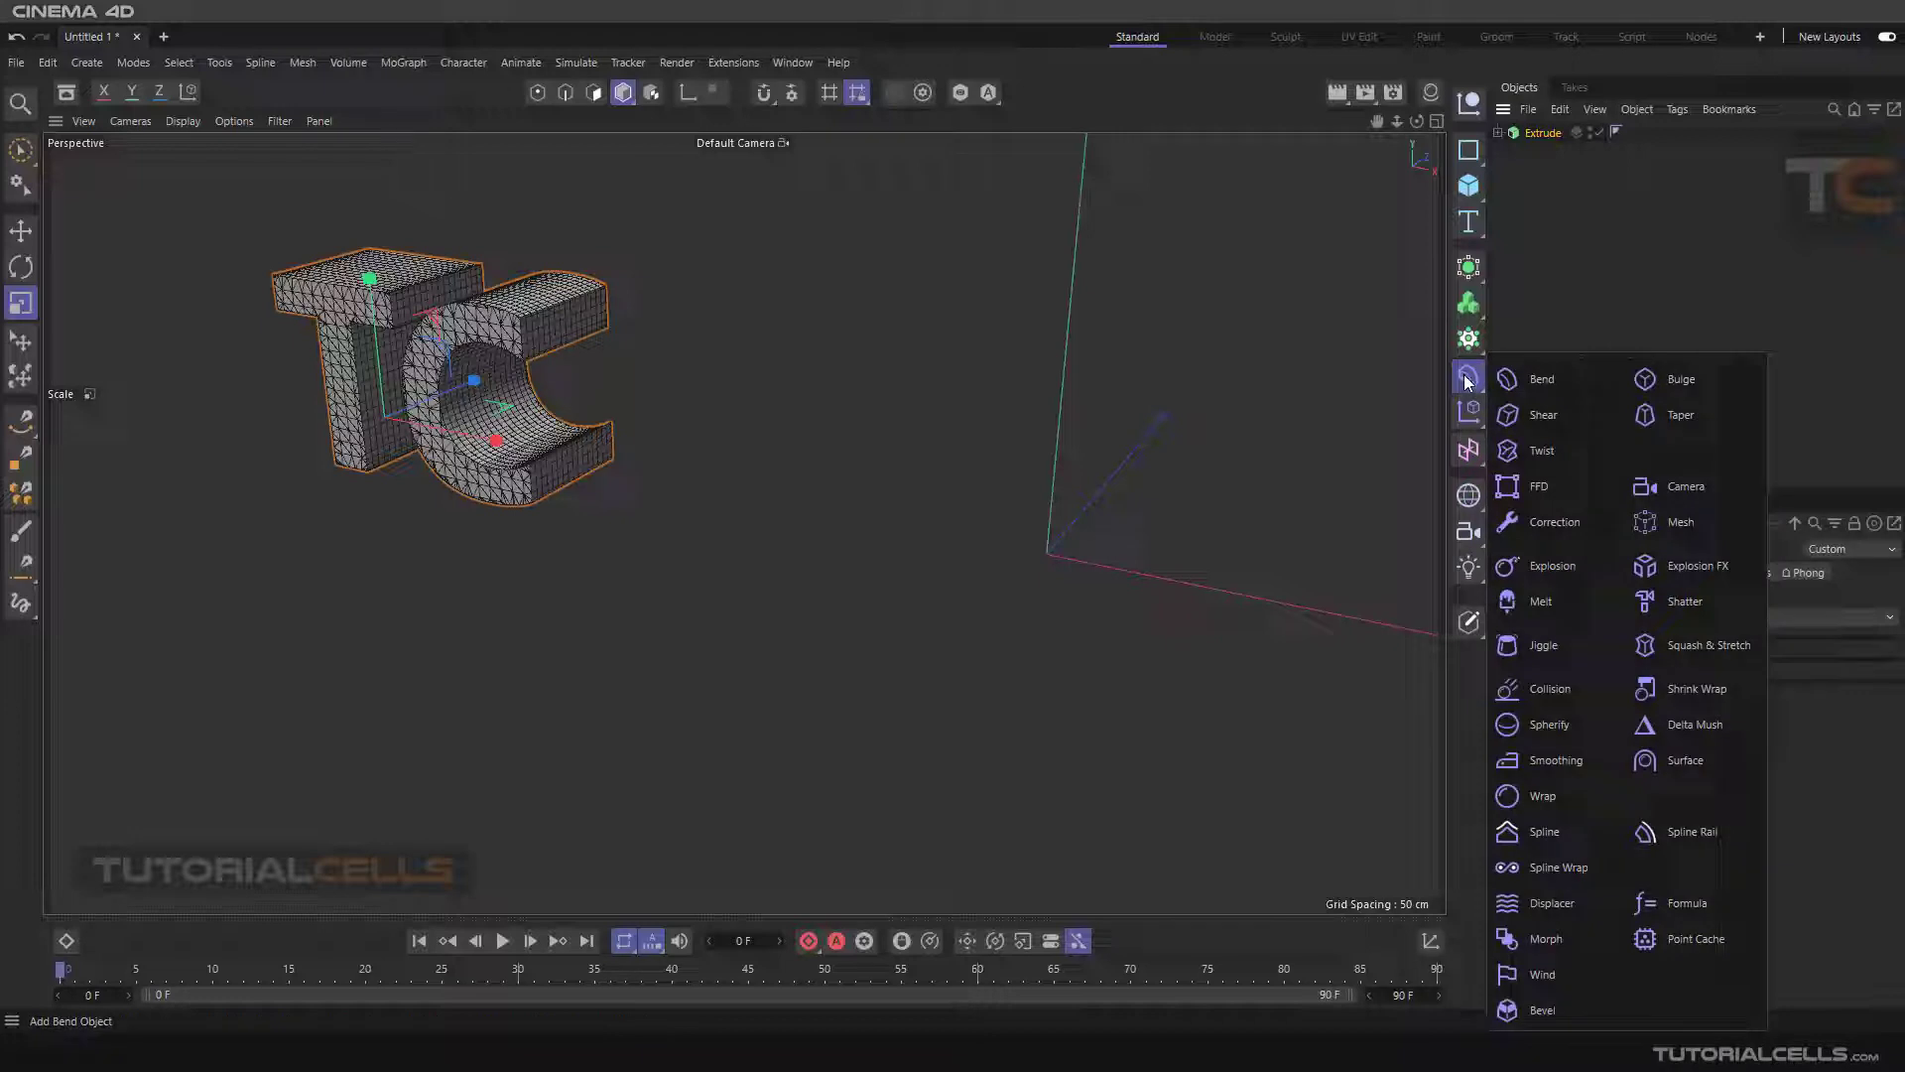
{"action": "left_click", "coordinate": [1518, 417]}
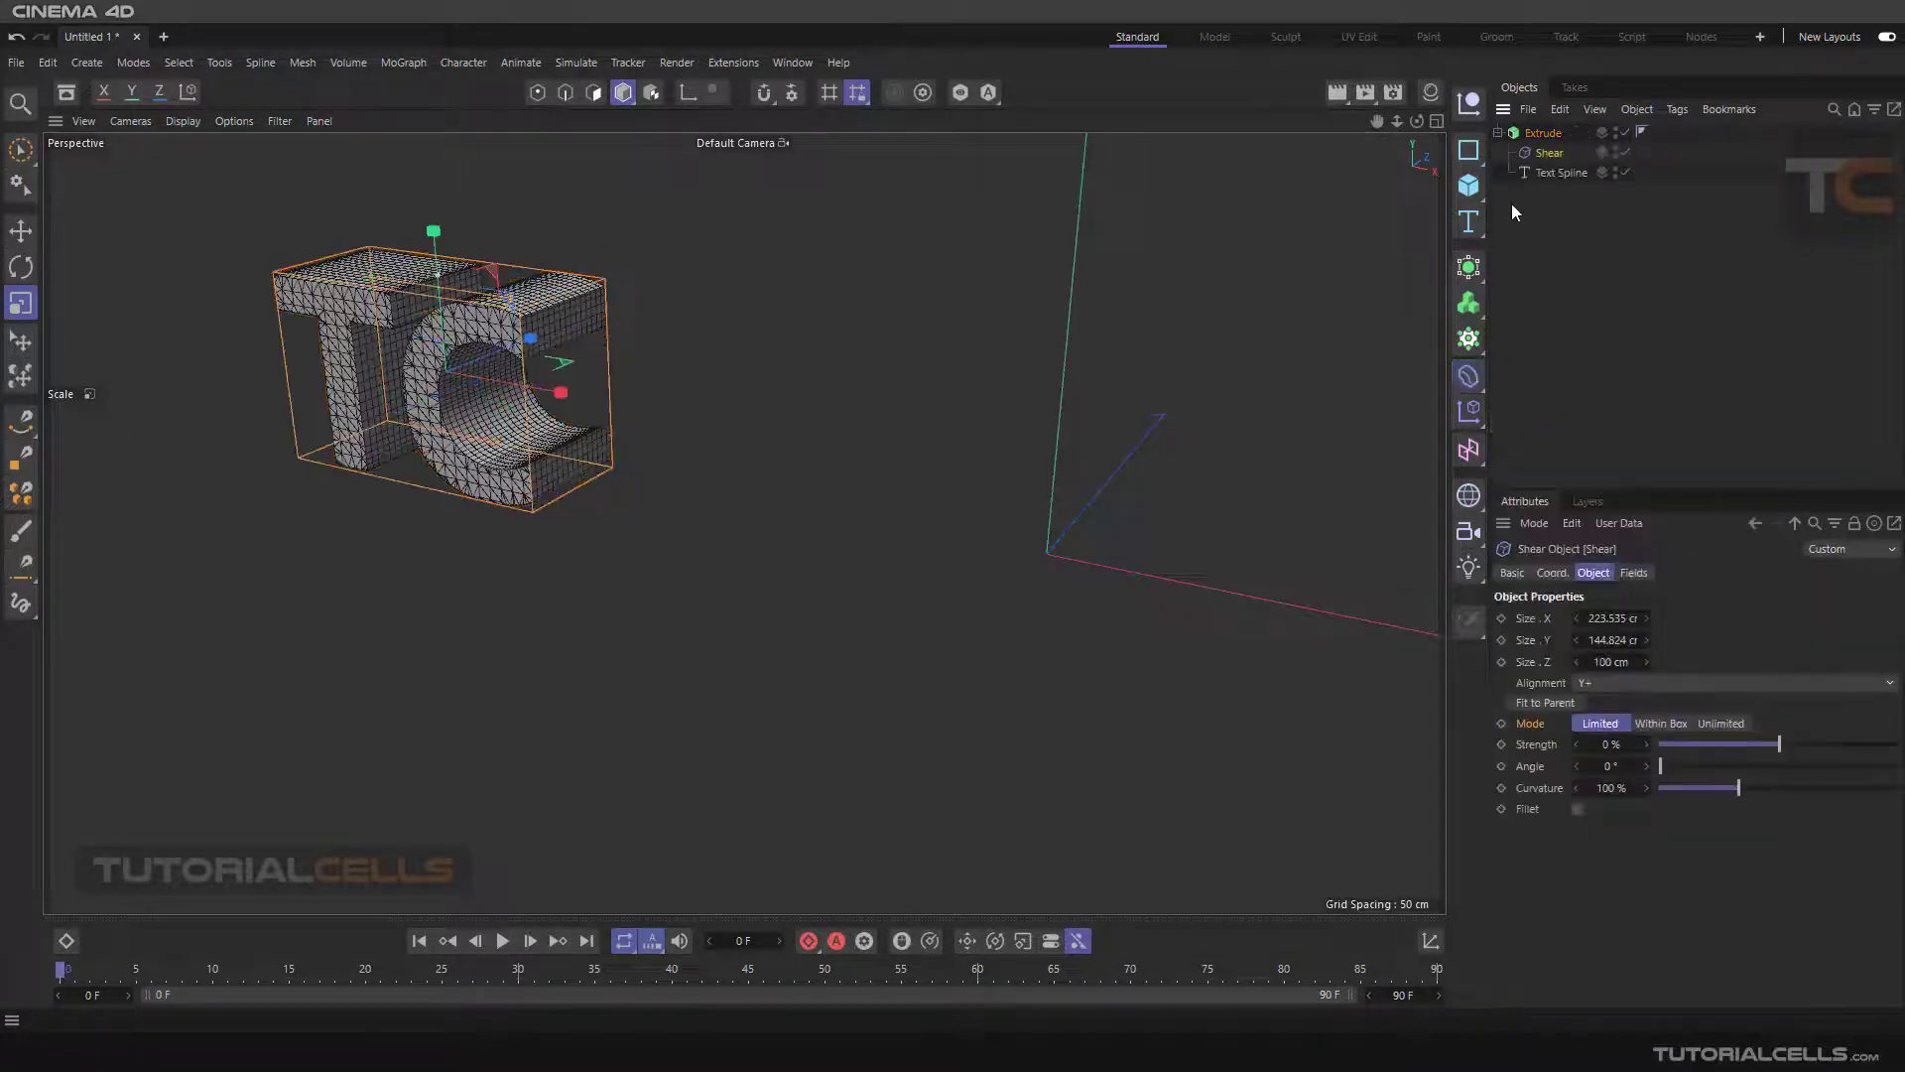
{"action": "middle_click_drag", "start_coordinate": [784, 280], "coordinate": [600, 316]}
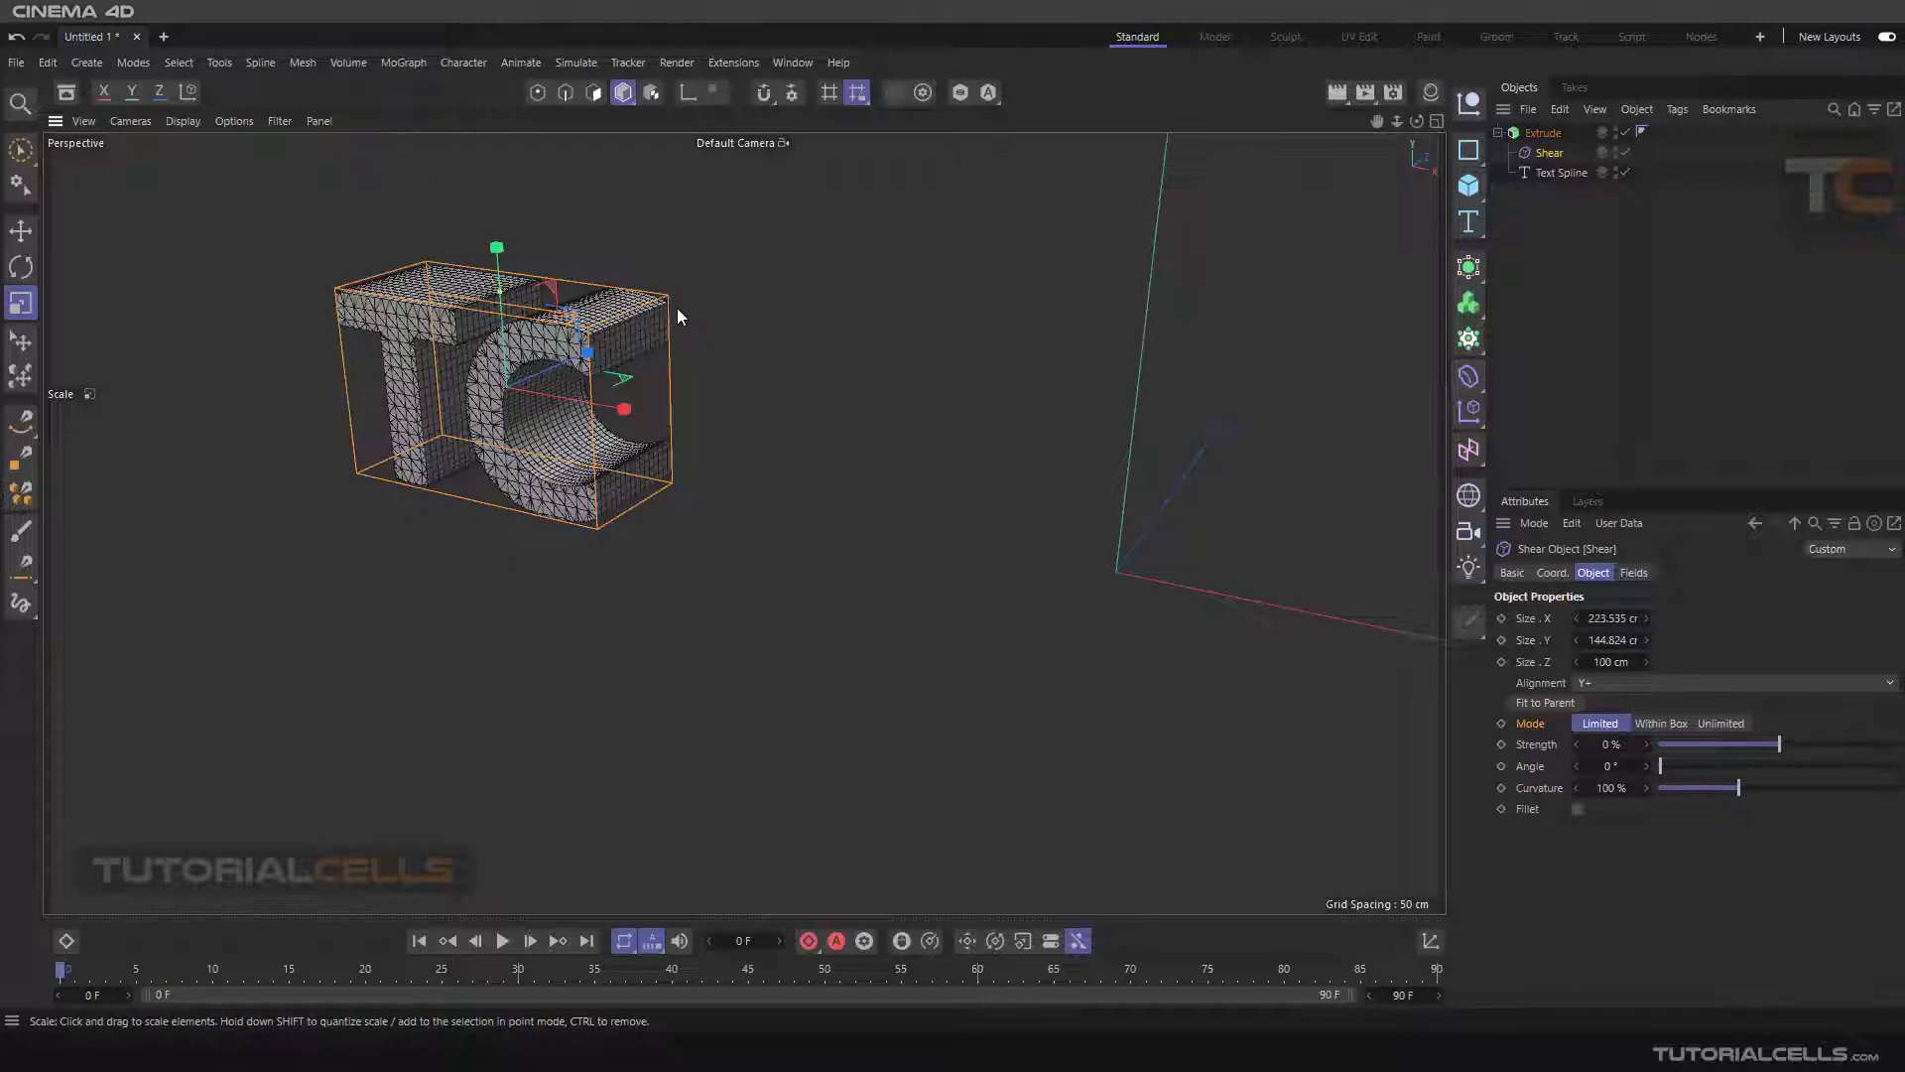
{"action": "scroll", "coordinate": [481, 298], "scroll_direction": "up", "scroll_amount": 1}
{"action": "mouse_move", "coordinate": [504, 293]}
{"action": "left_mouse_down"}
{"action": "mouse_move", "coordinate": [625, 318]}
{"action": "mouse_move", "coordinate": [504, 296]}
{"action": "left_mouse_up"}
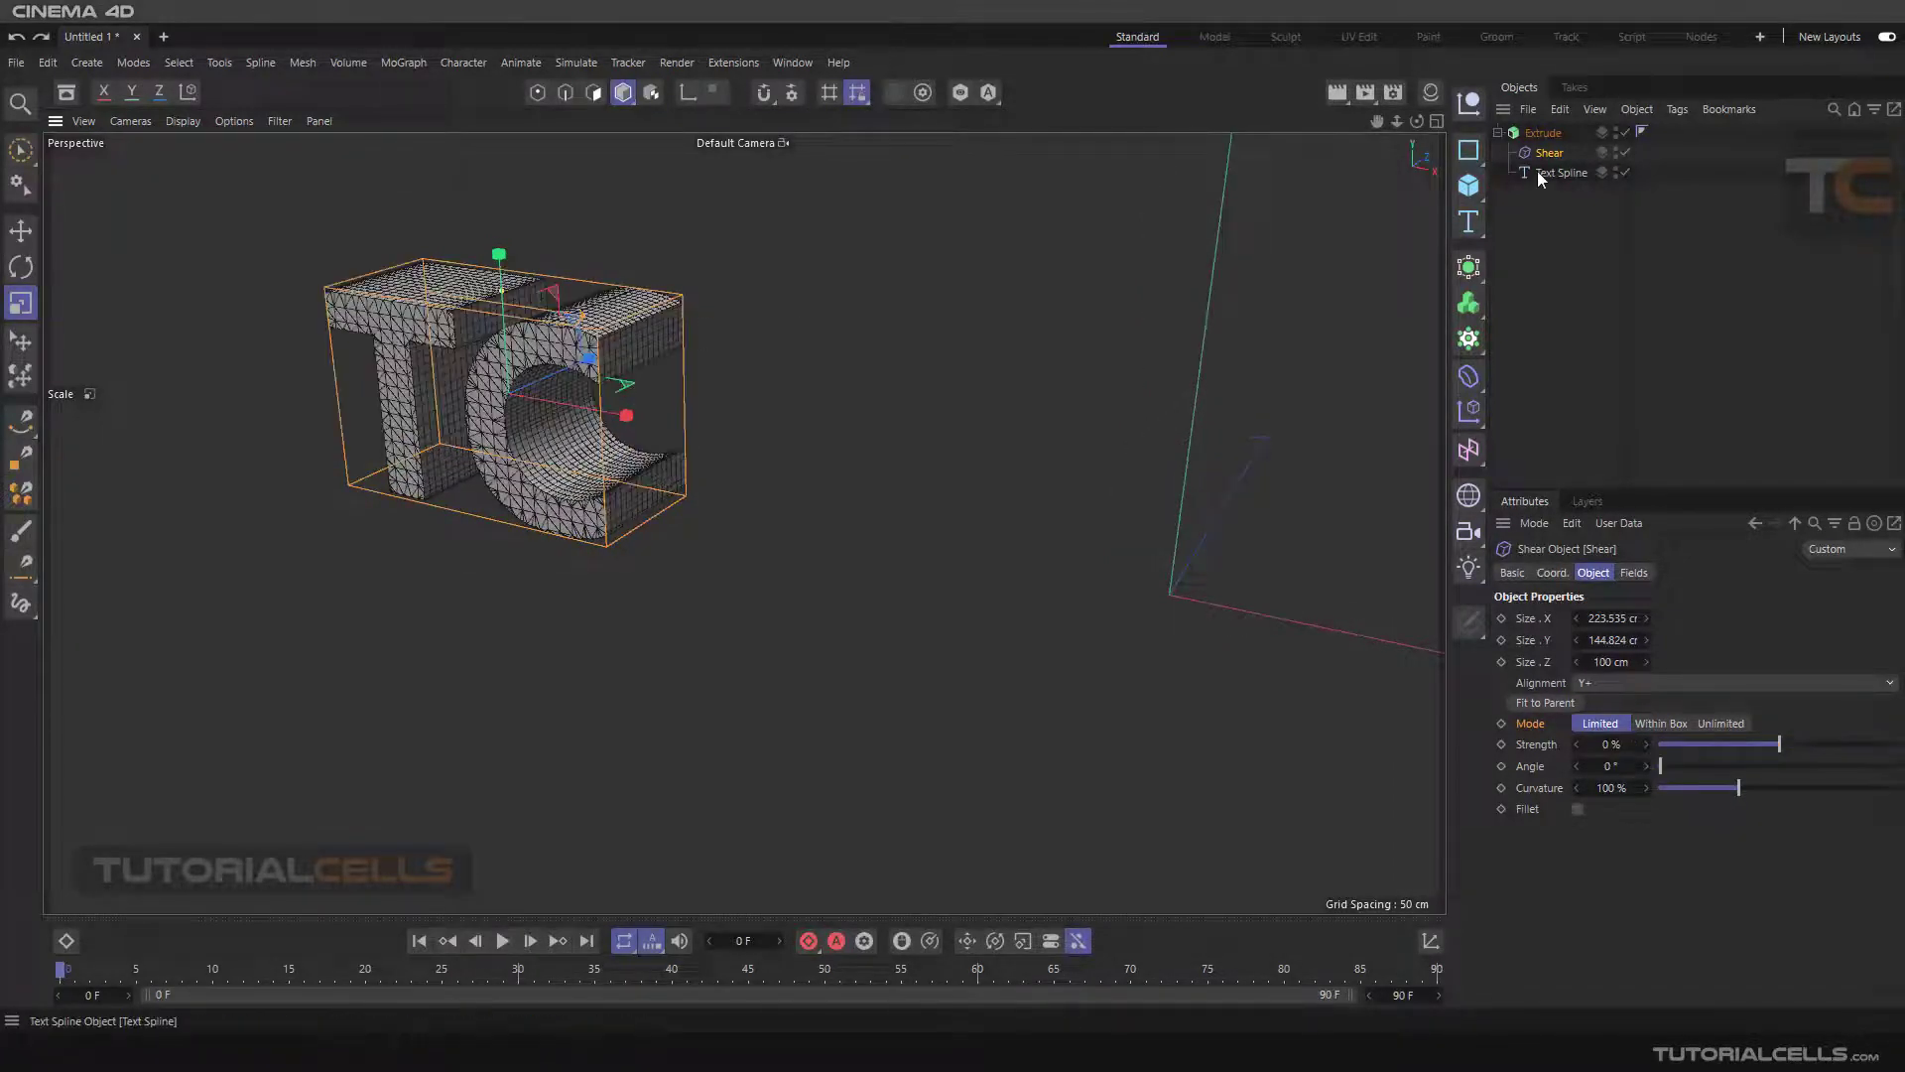
- Inspect the Extrude's objects and drag the Shear below the Text Spline
{"action": "left_click", "coordinate": [1545, 172]}
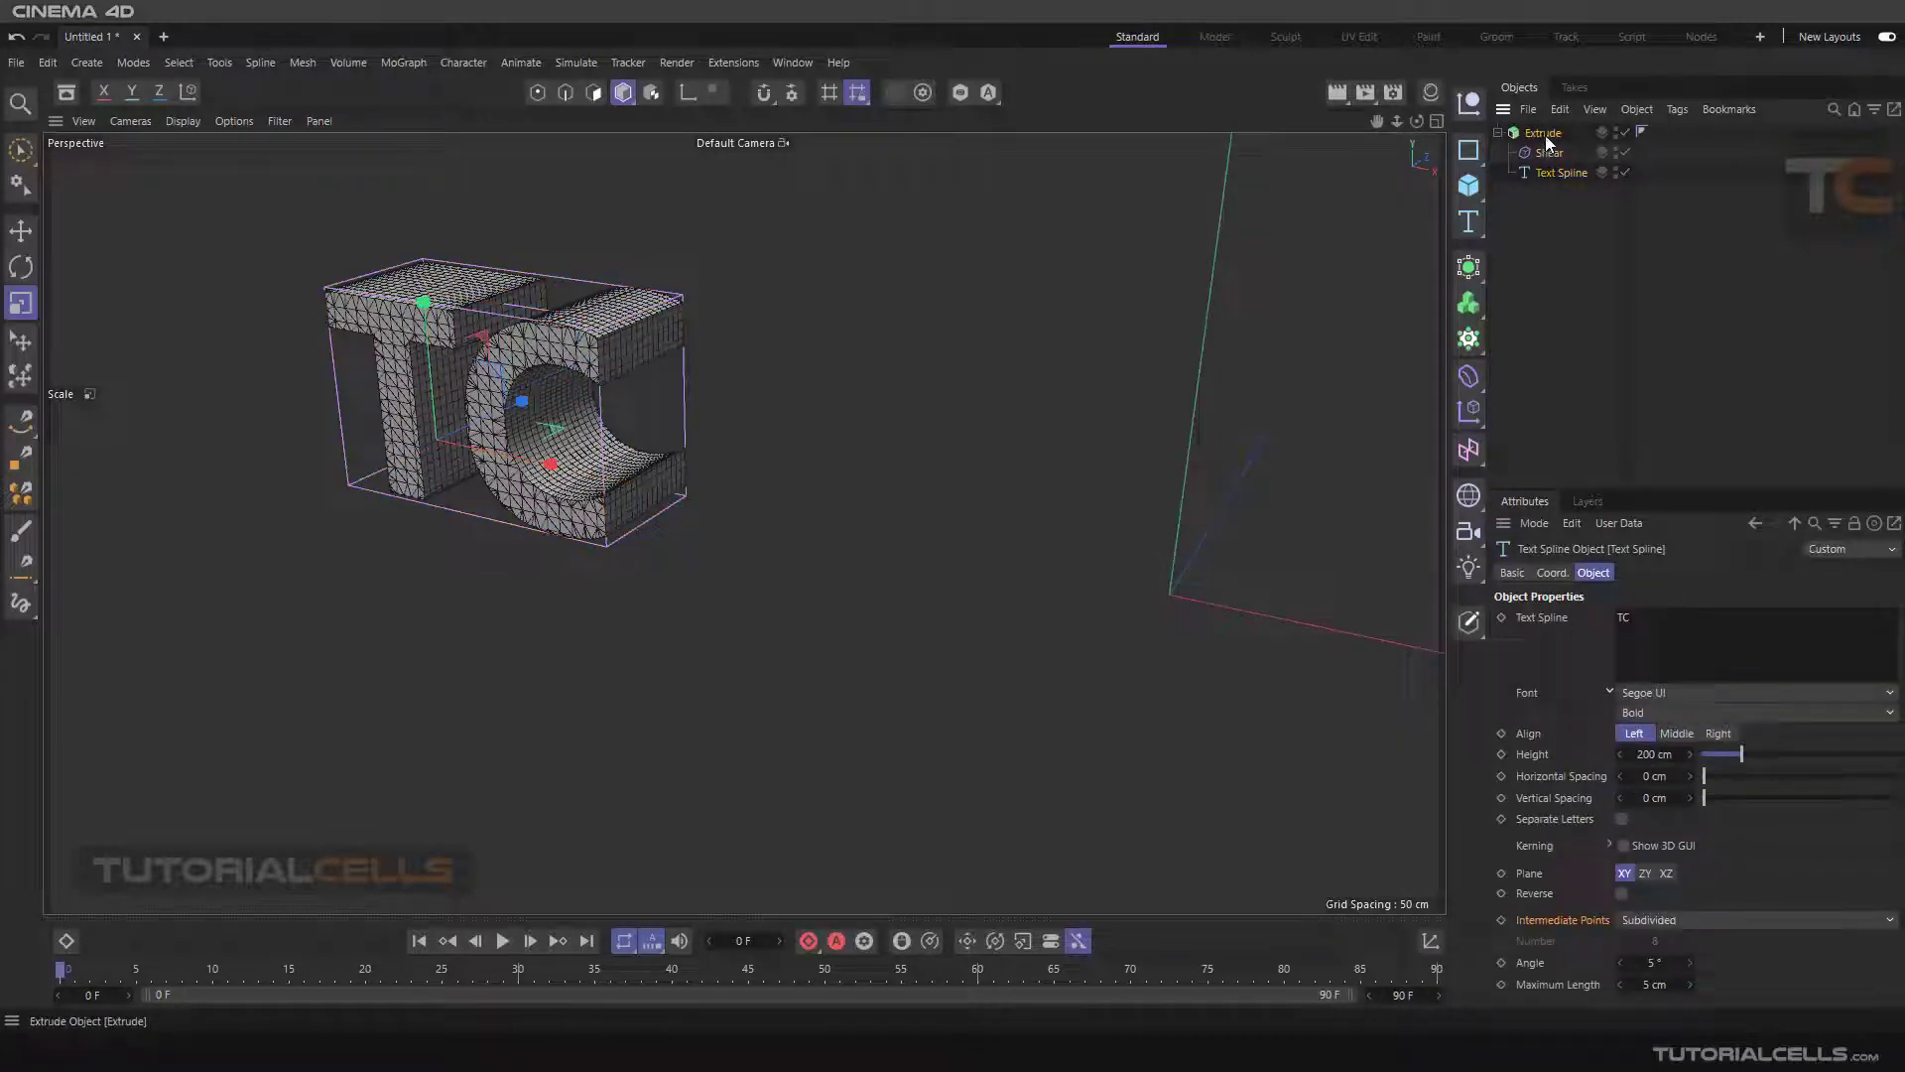
{"action": "left_click", "coordinate": [1545, 135]}
{"action": "left_click", "coordinate": [1546, 153]}
{"action": "left_click", "coordinate": [1546, 171]}
{"action": "left_click", "coordinate": [1543, 155]}
{"action": "left_click", "coordinate": [1539, 170]}
{"action": "left_click", "coordinate": [1540, 151]}
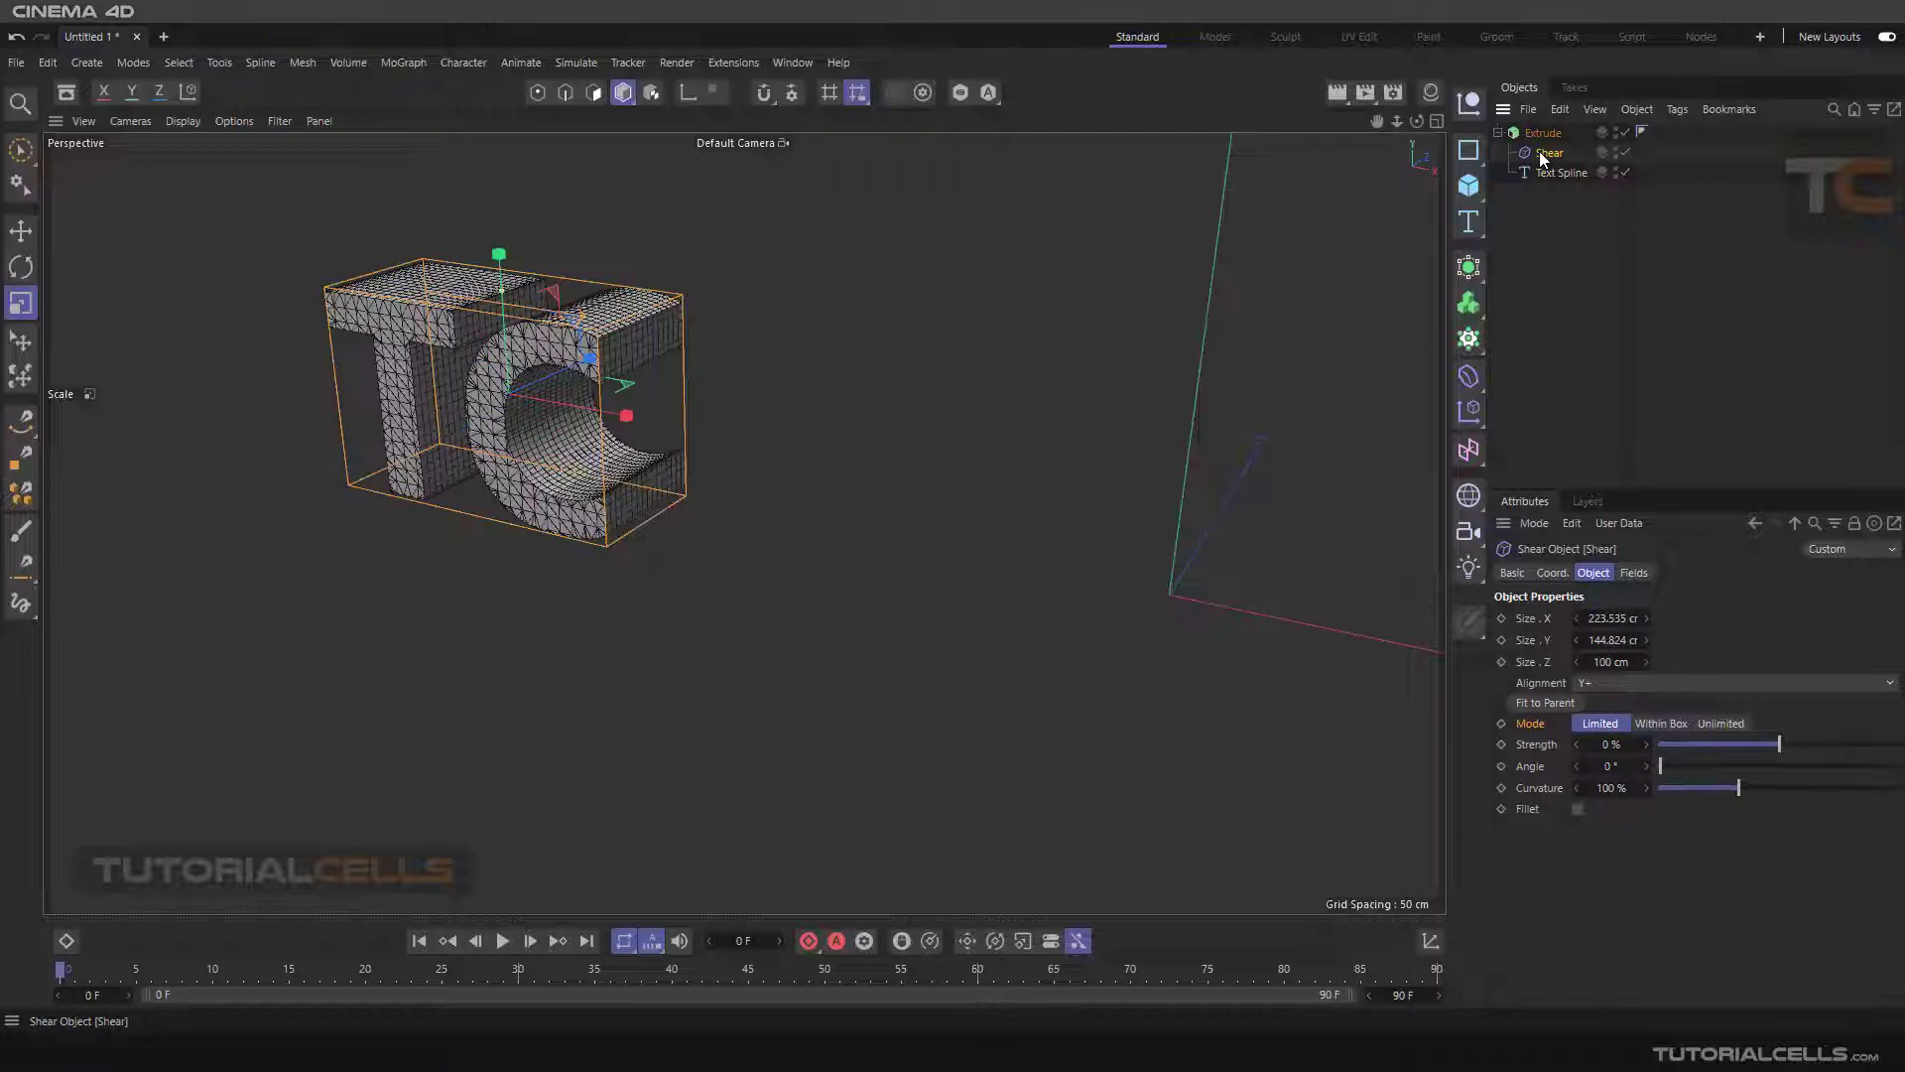
{"action": "left_click_drag", "start_coordinate": [1539, 151], "coordinate": [1535, 242]}
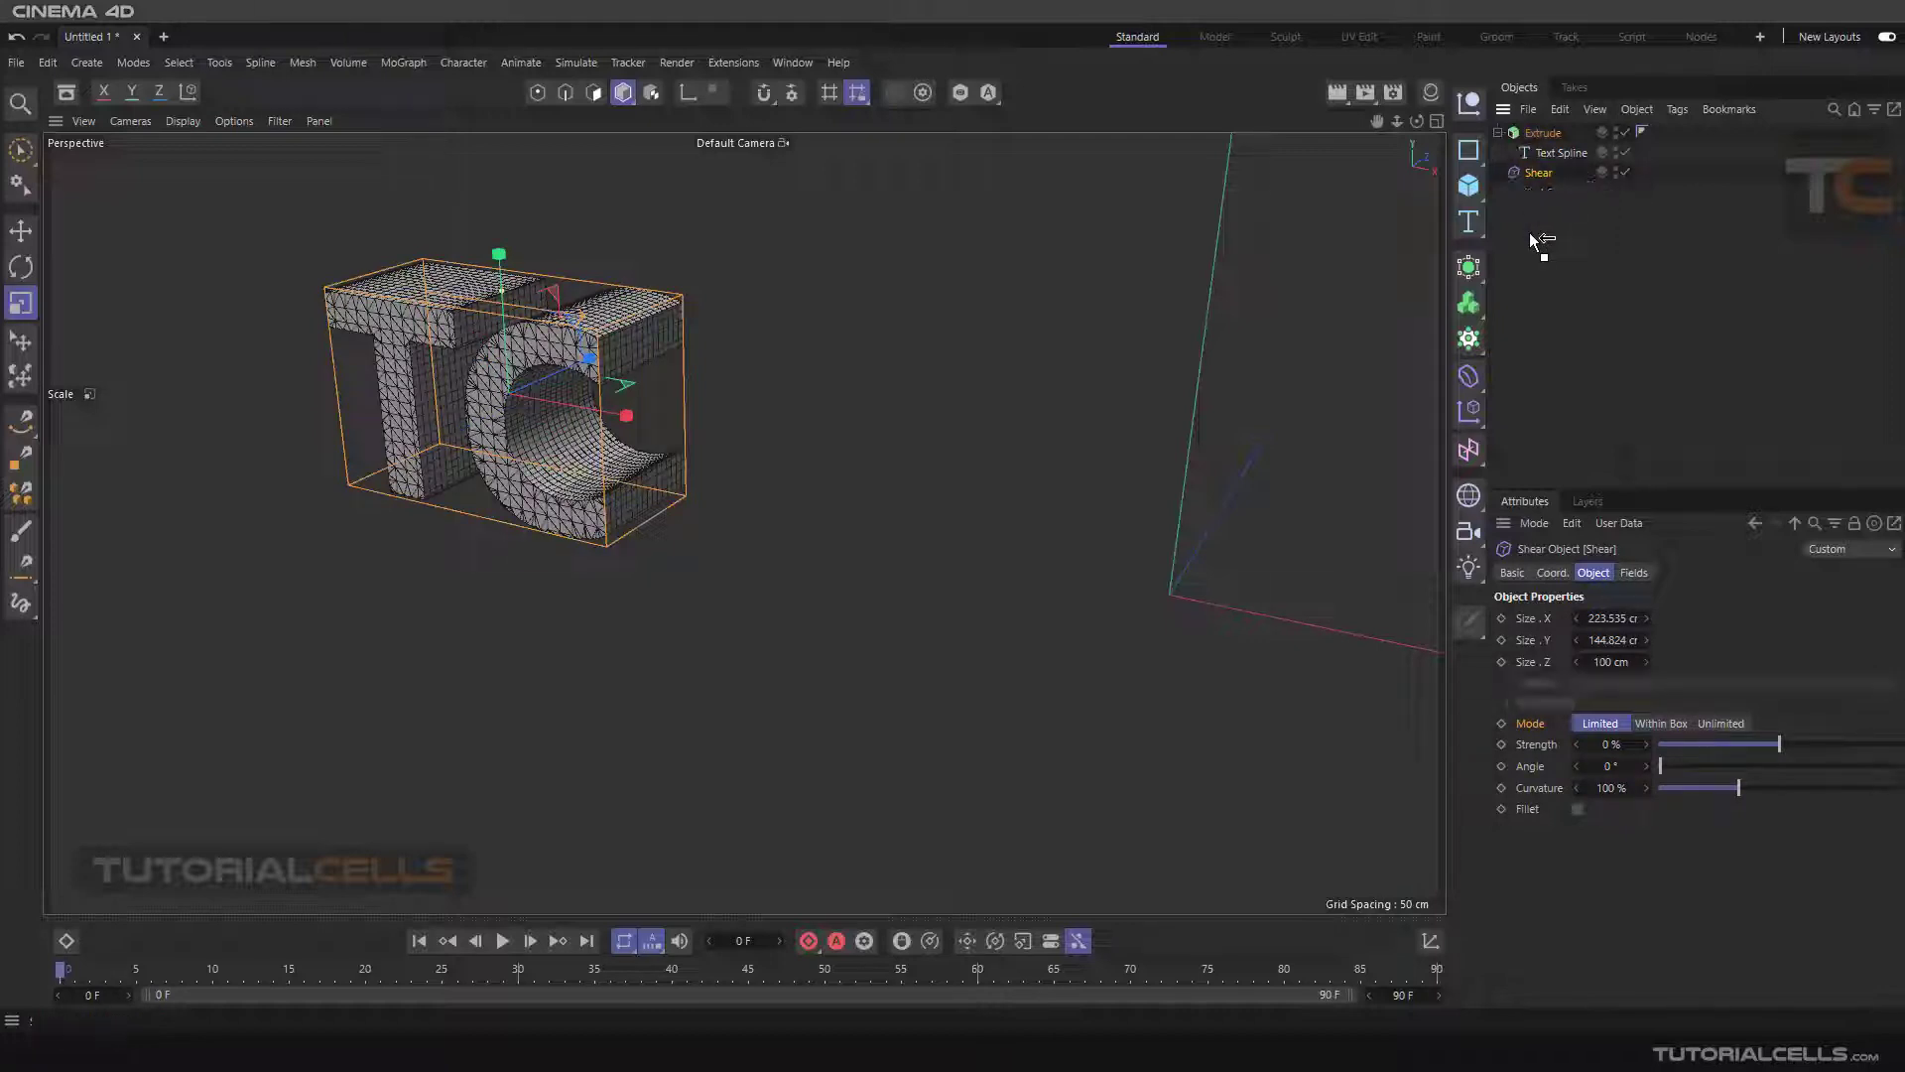
{"action": "left_click", "coordinate": [1530, 166]}
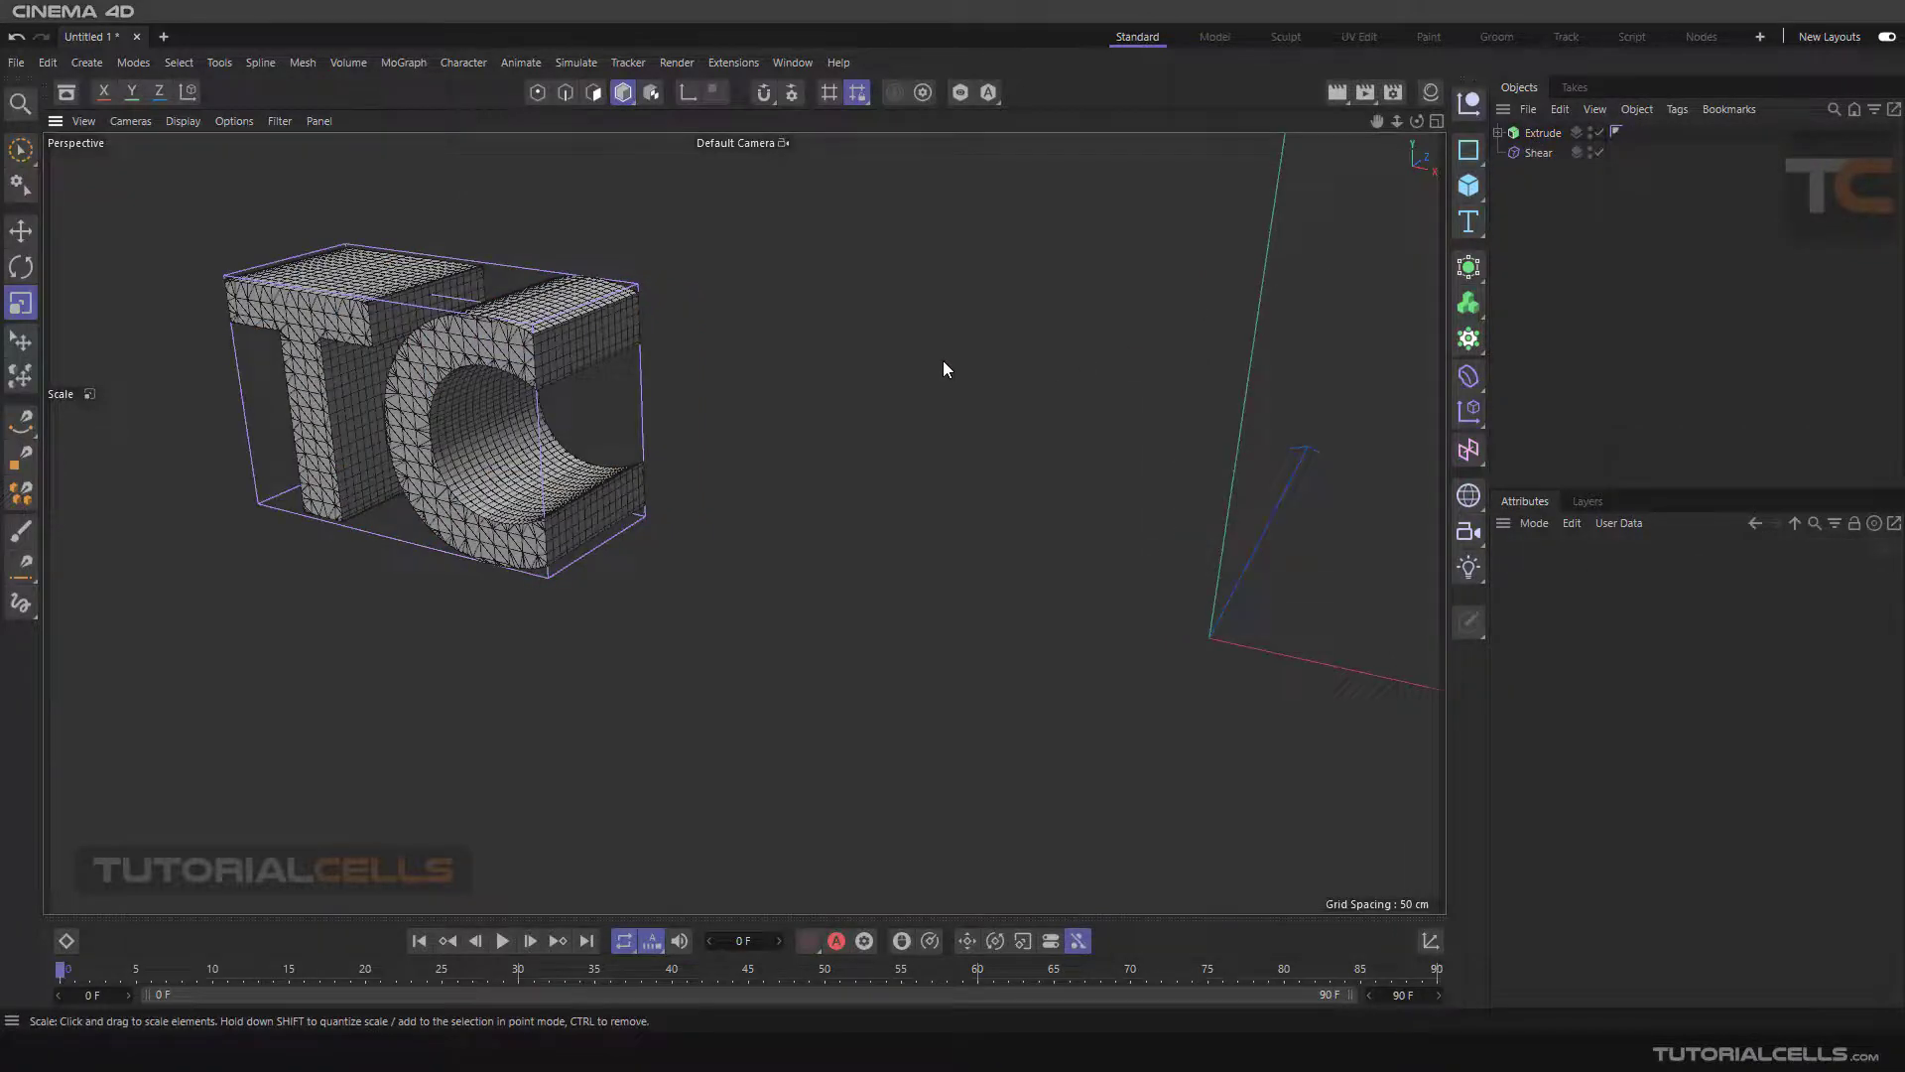
{"action": "scroll", "coordinate": [943, 362], "scroll_direction": "up", "scroll_amount": 2}
{"action": "left_click", "coordinate": [1534, 157]}
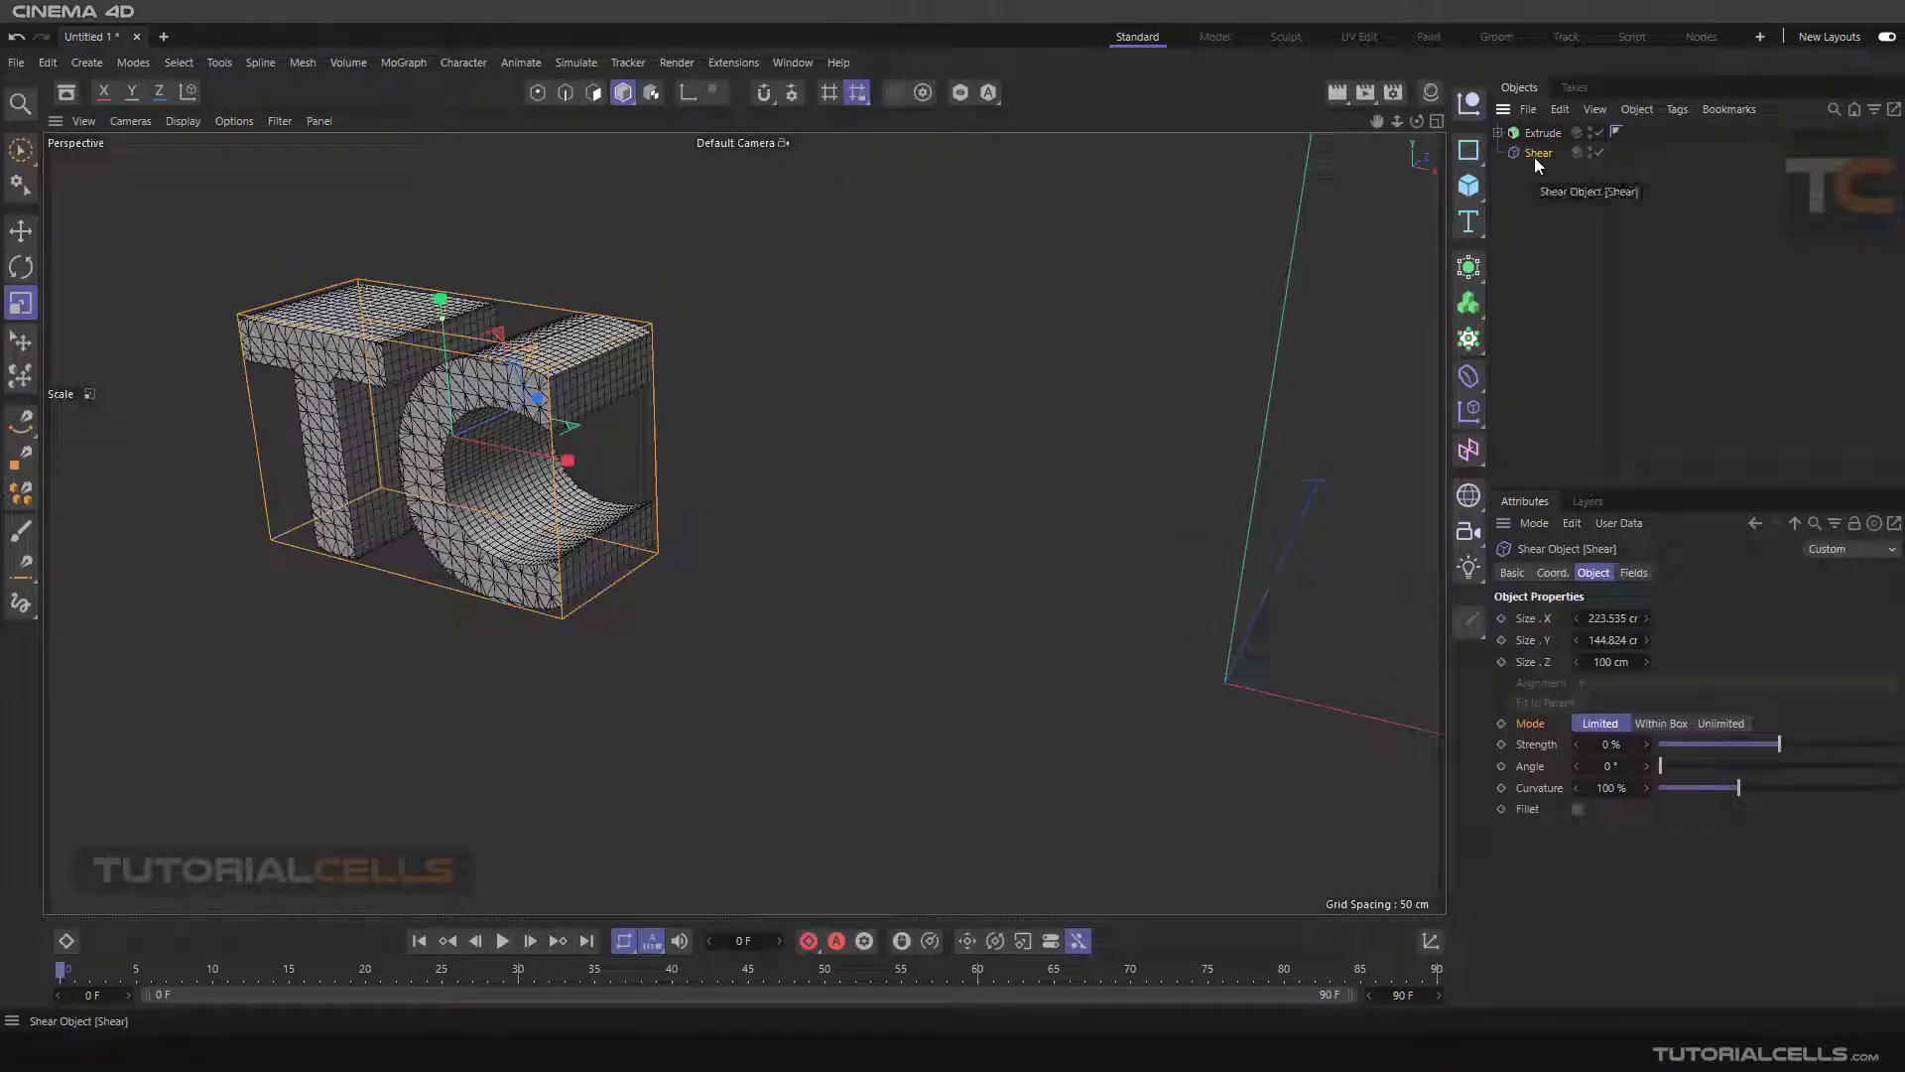
- Delete the old Shear, add a fresh one inside the Extrude, and drag it outward
{"action": "key", "text": "Delete"}
{"action": "left_click", "coordinate": [1540, 135]}
{"action": "scroll", "coordinate": [1354, 296], "scroll_direction": "down", "scroll_amount": 1}
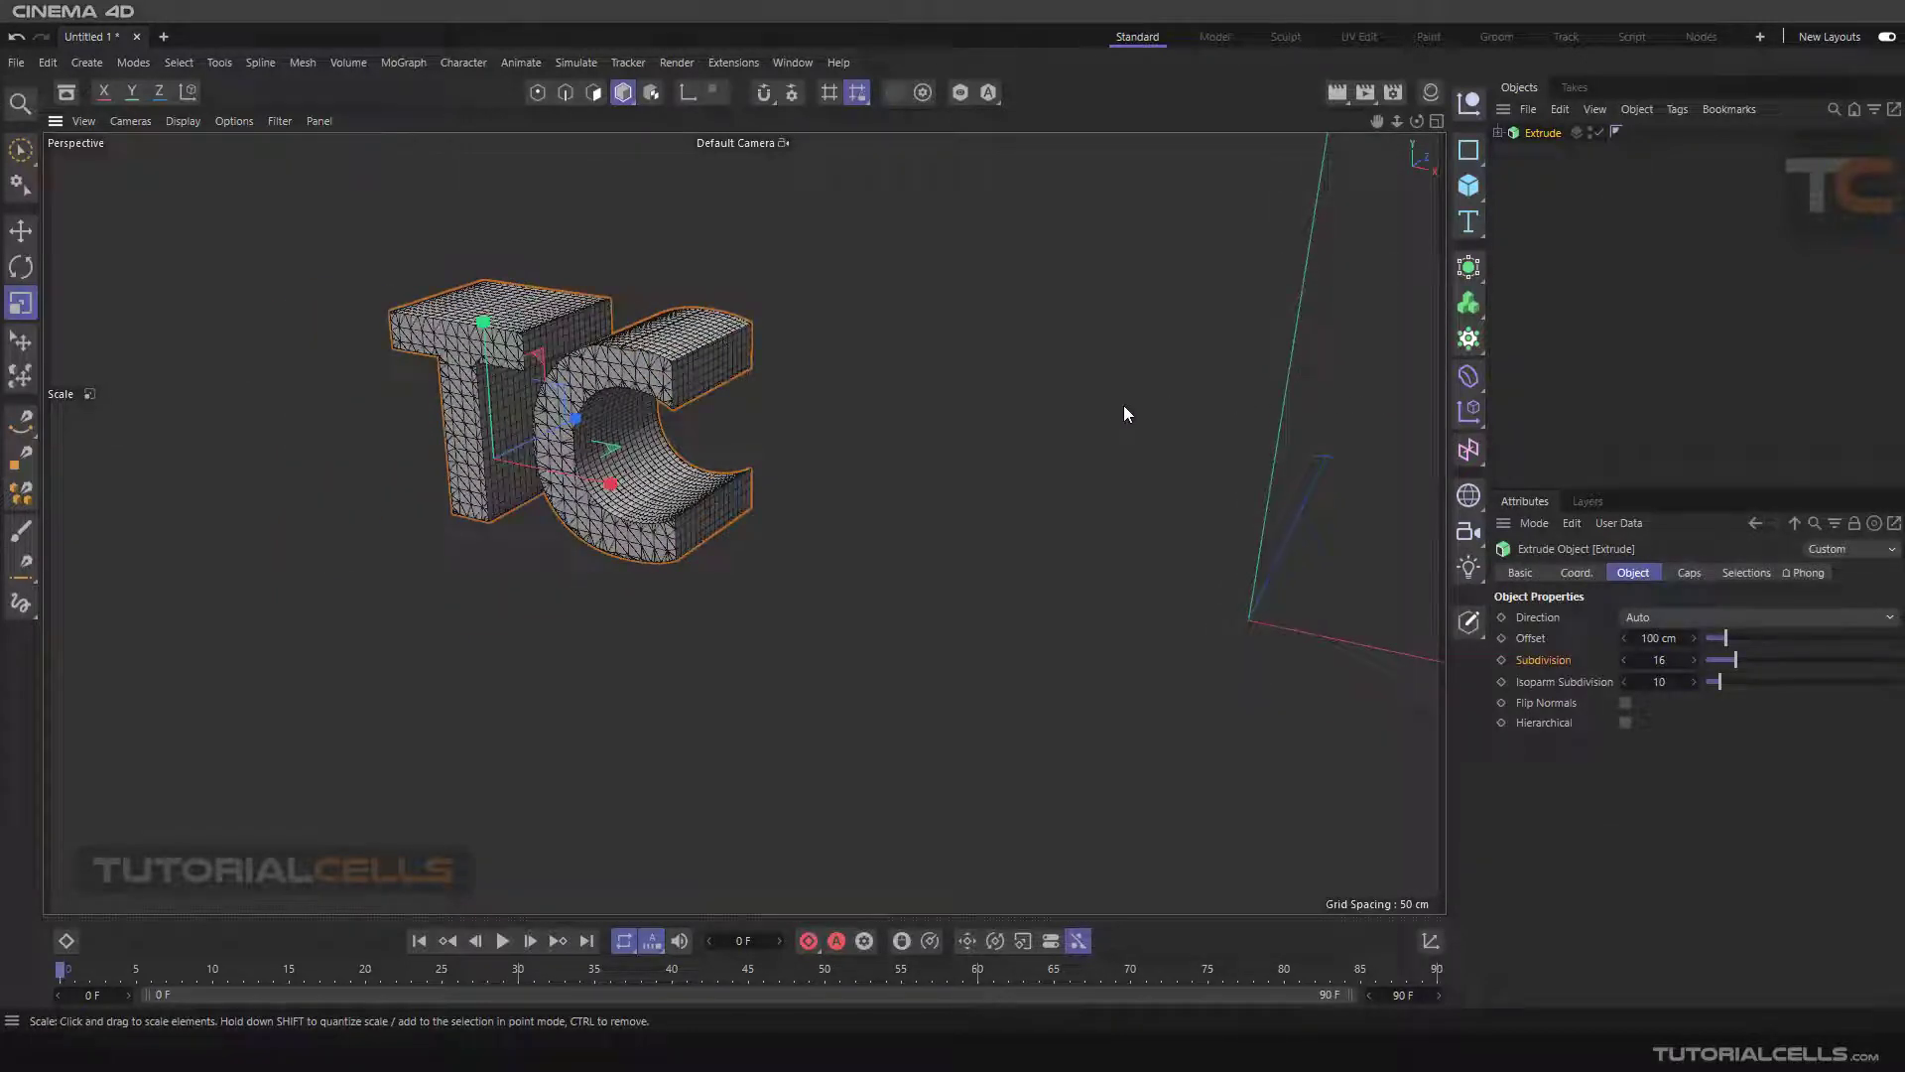
{"action": "middle_click_drag", "start_coordinate": [1123, 405], "coordinate": [1094, 405], "text": "alt"}
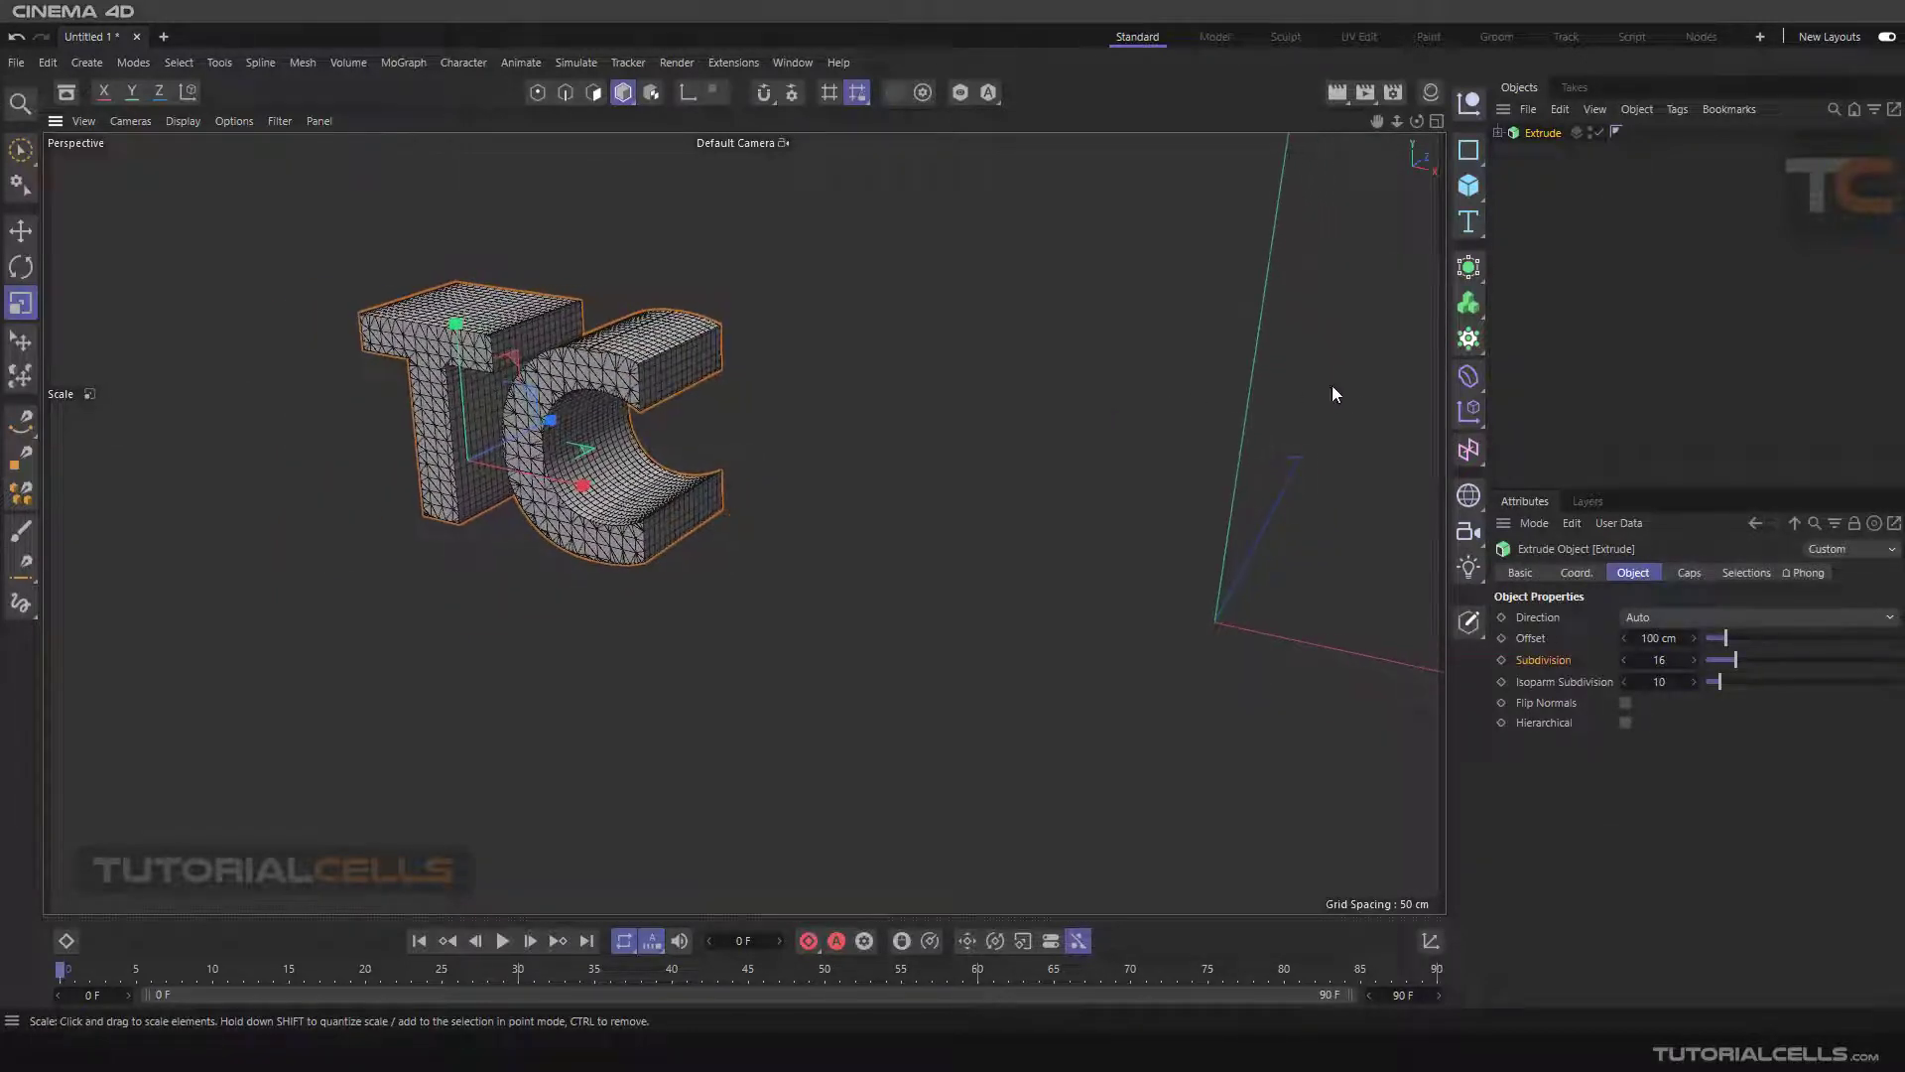
{"action": "left_click", "coordinate": [1469, 379]}
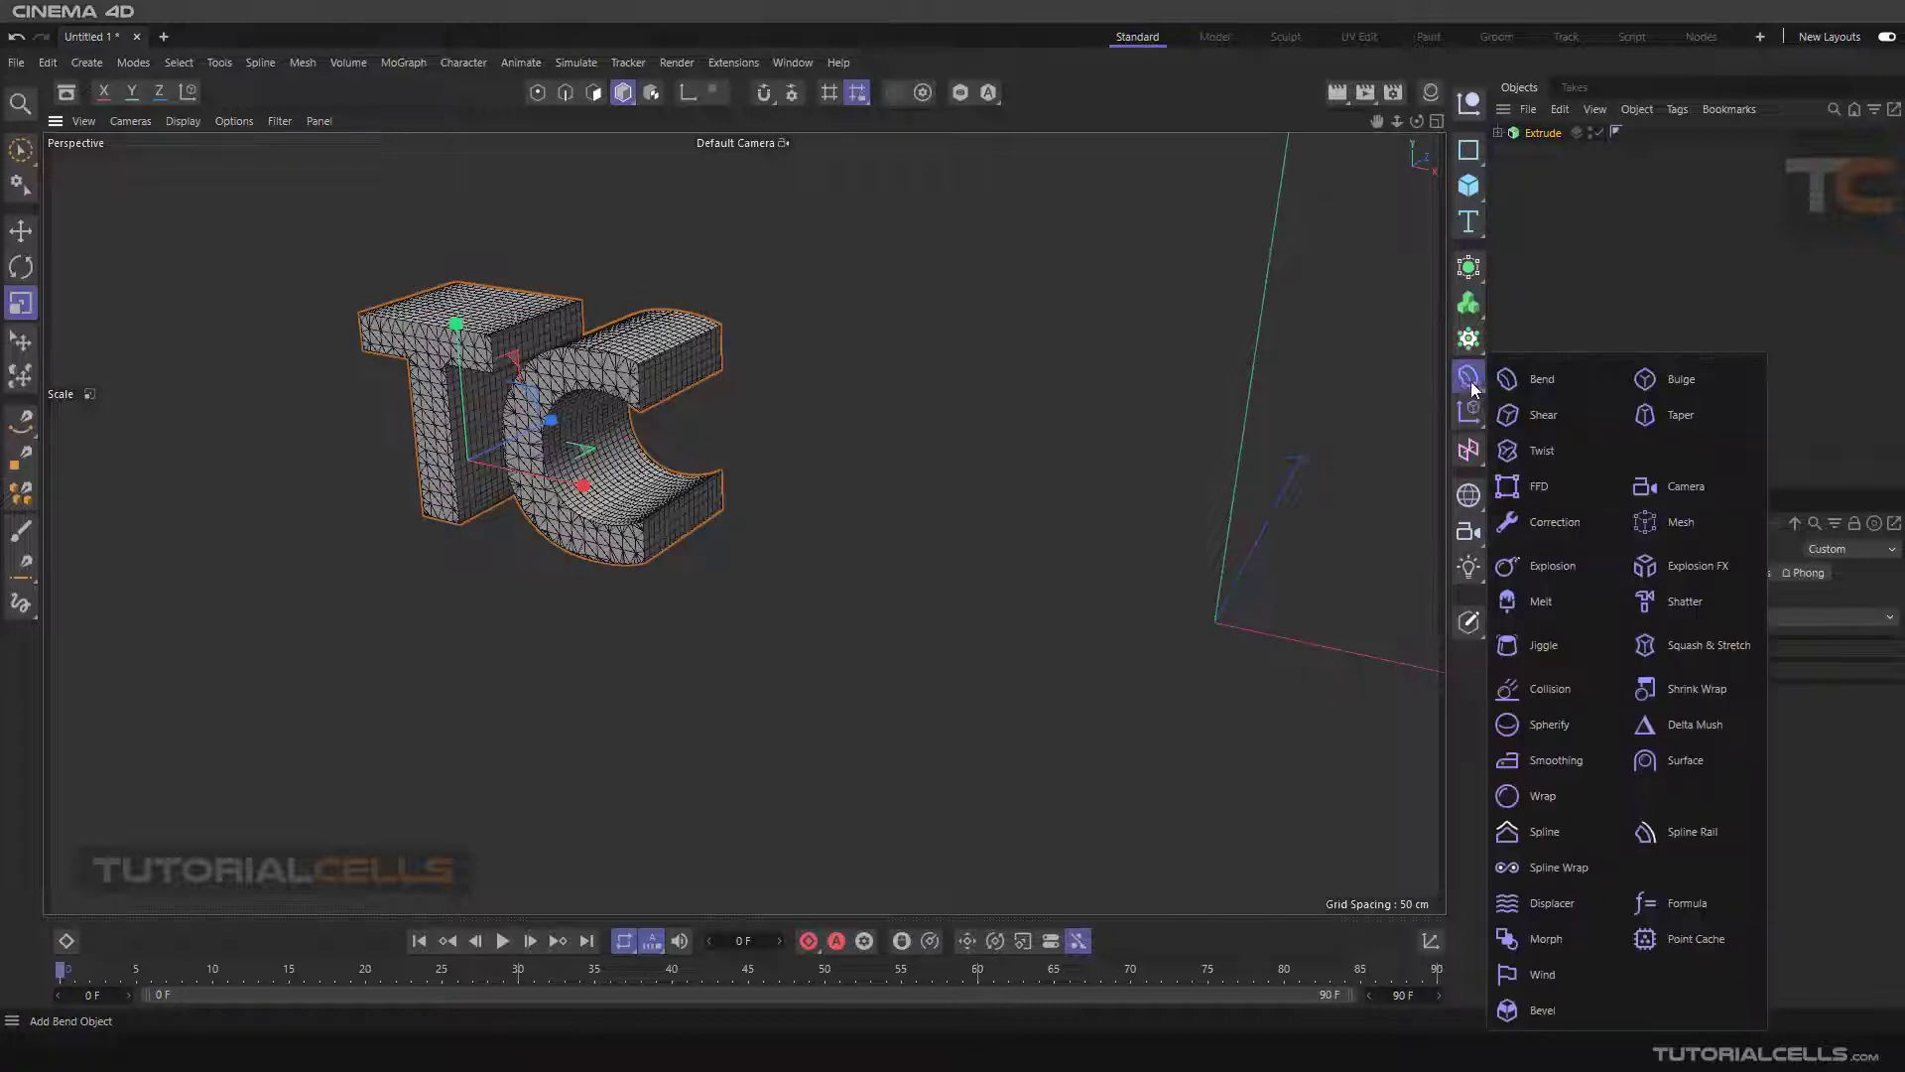
{"action": "left_click", "coordinate": [1522, 417], "text": "shift"}
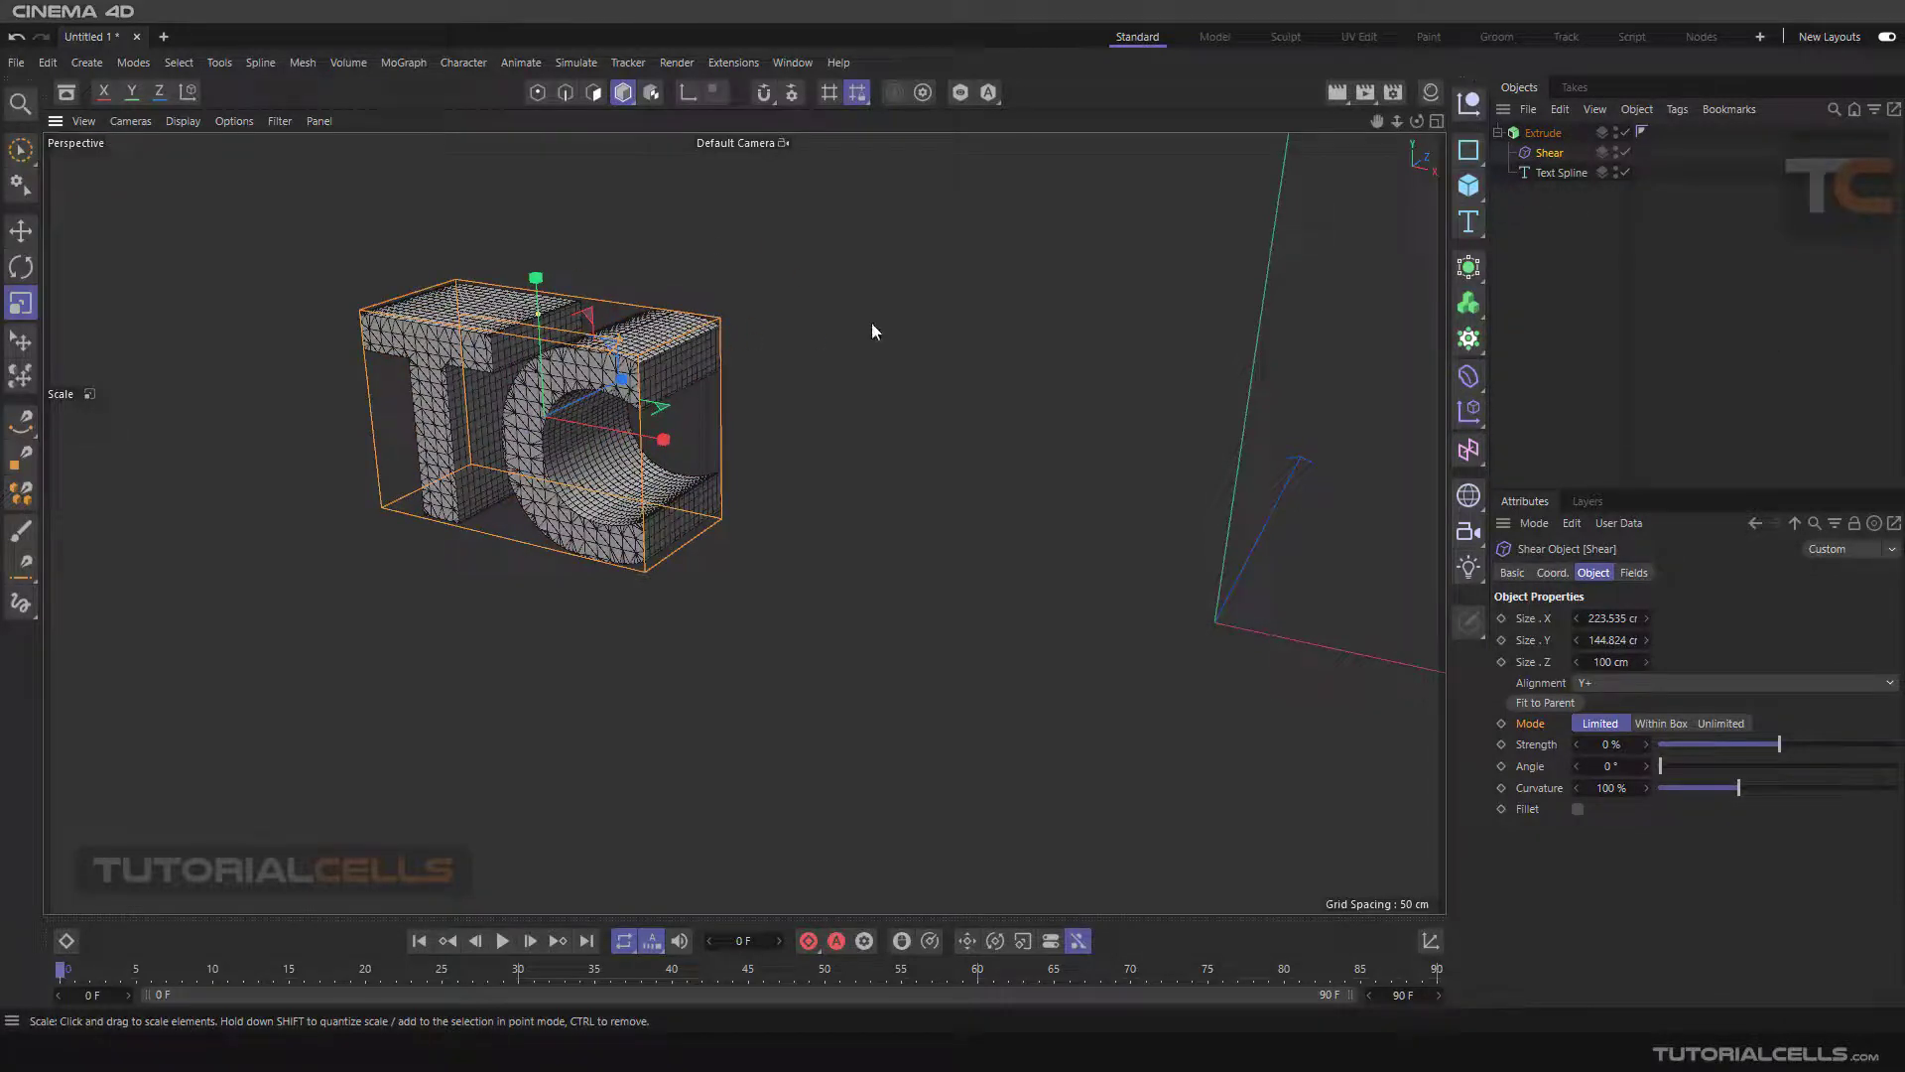
{"action": "mouse_move", "coordinate": [1538, 157]}
{"action": "left_mouse_down"}
{"action": "mouse_move", "coordinate": [1518, 189]}
{"action": "mouse_move", "coordinate": [1515, 157]}
{"action": "left_mouse_up"}
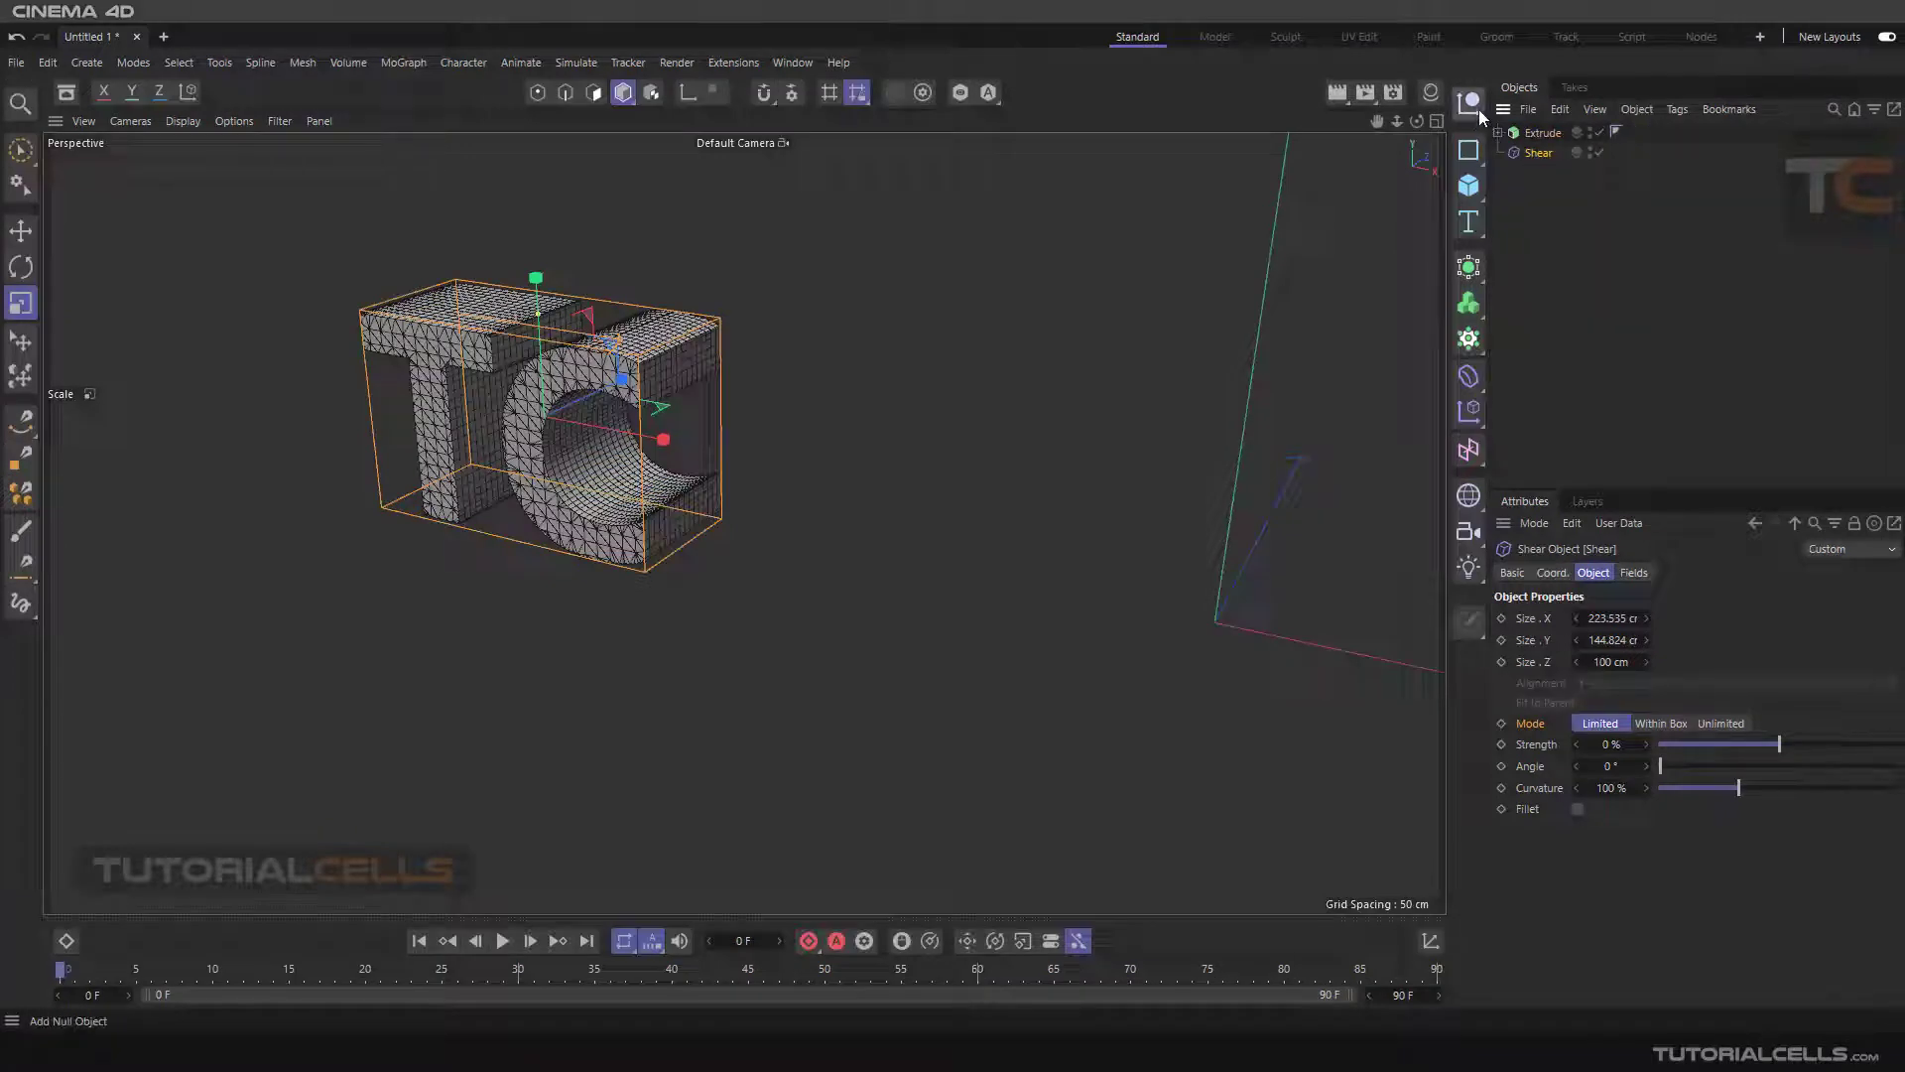
- Add a Null and group the Extrude and Shear deformer under it
{"action": "left_click", "coordinate": [1478, 109]}
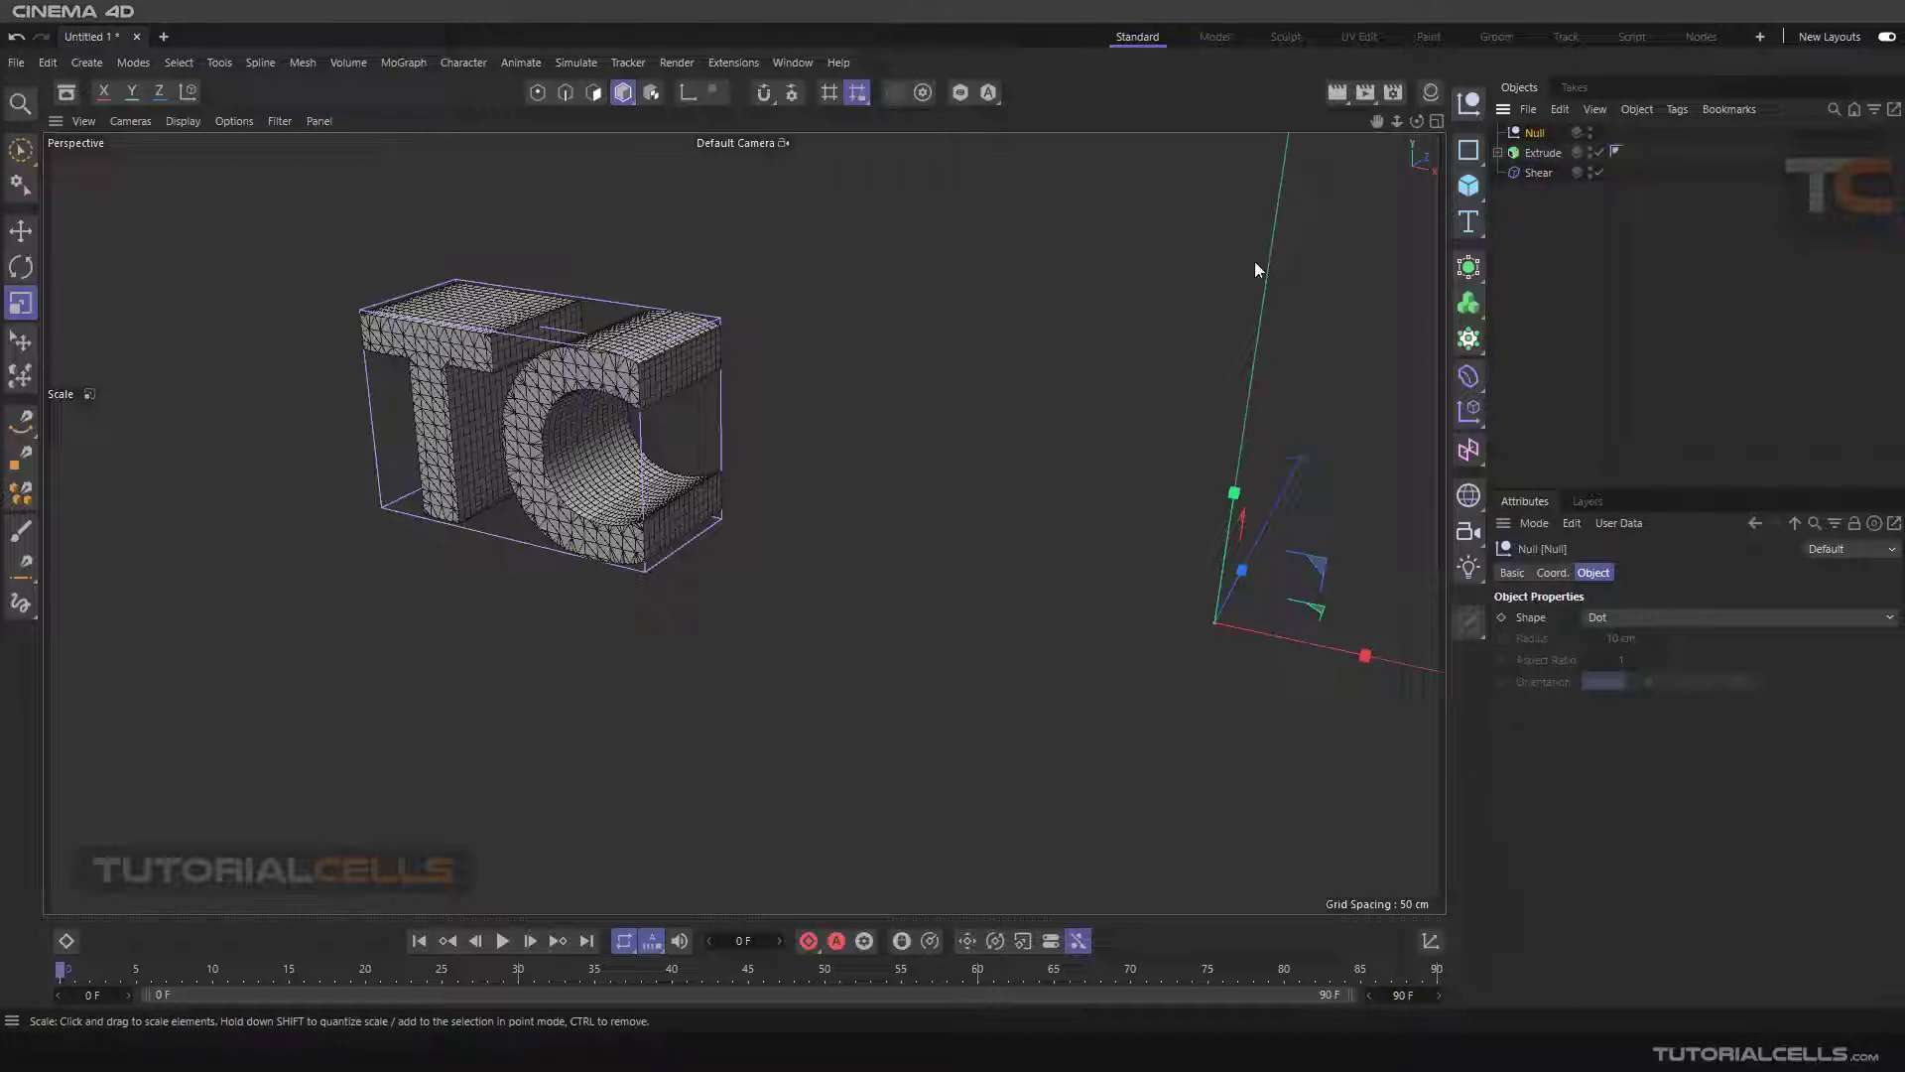
{"action": "left_click", "coordinate": [1532, 174]}
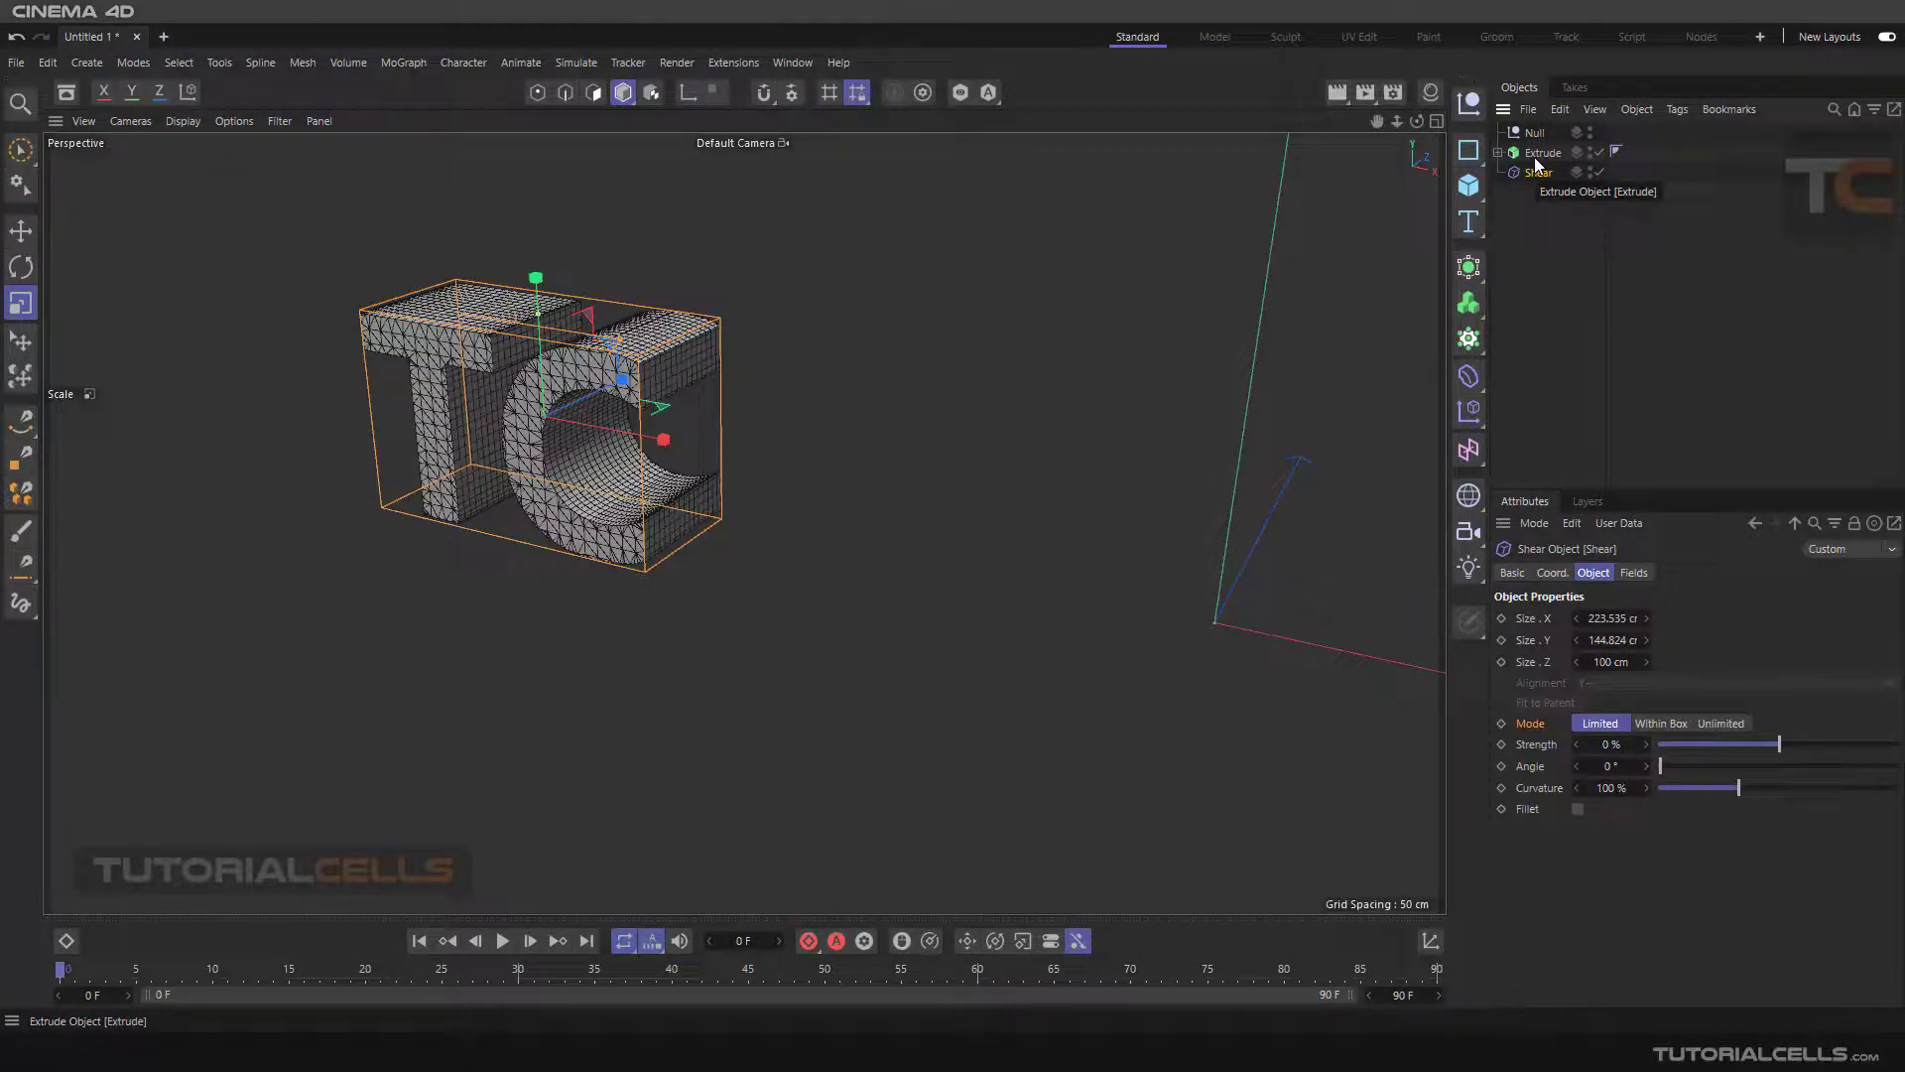
{"action": "left_click", "coordinate": [1536, 155]}
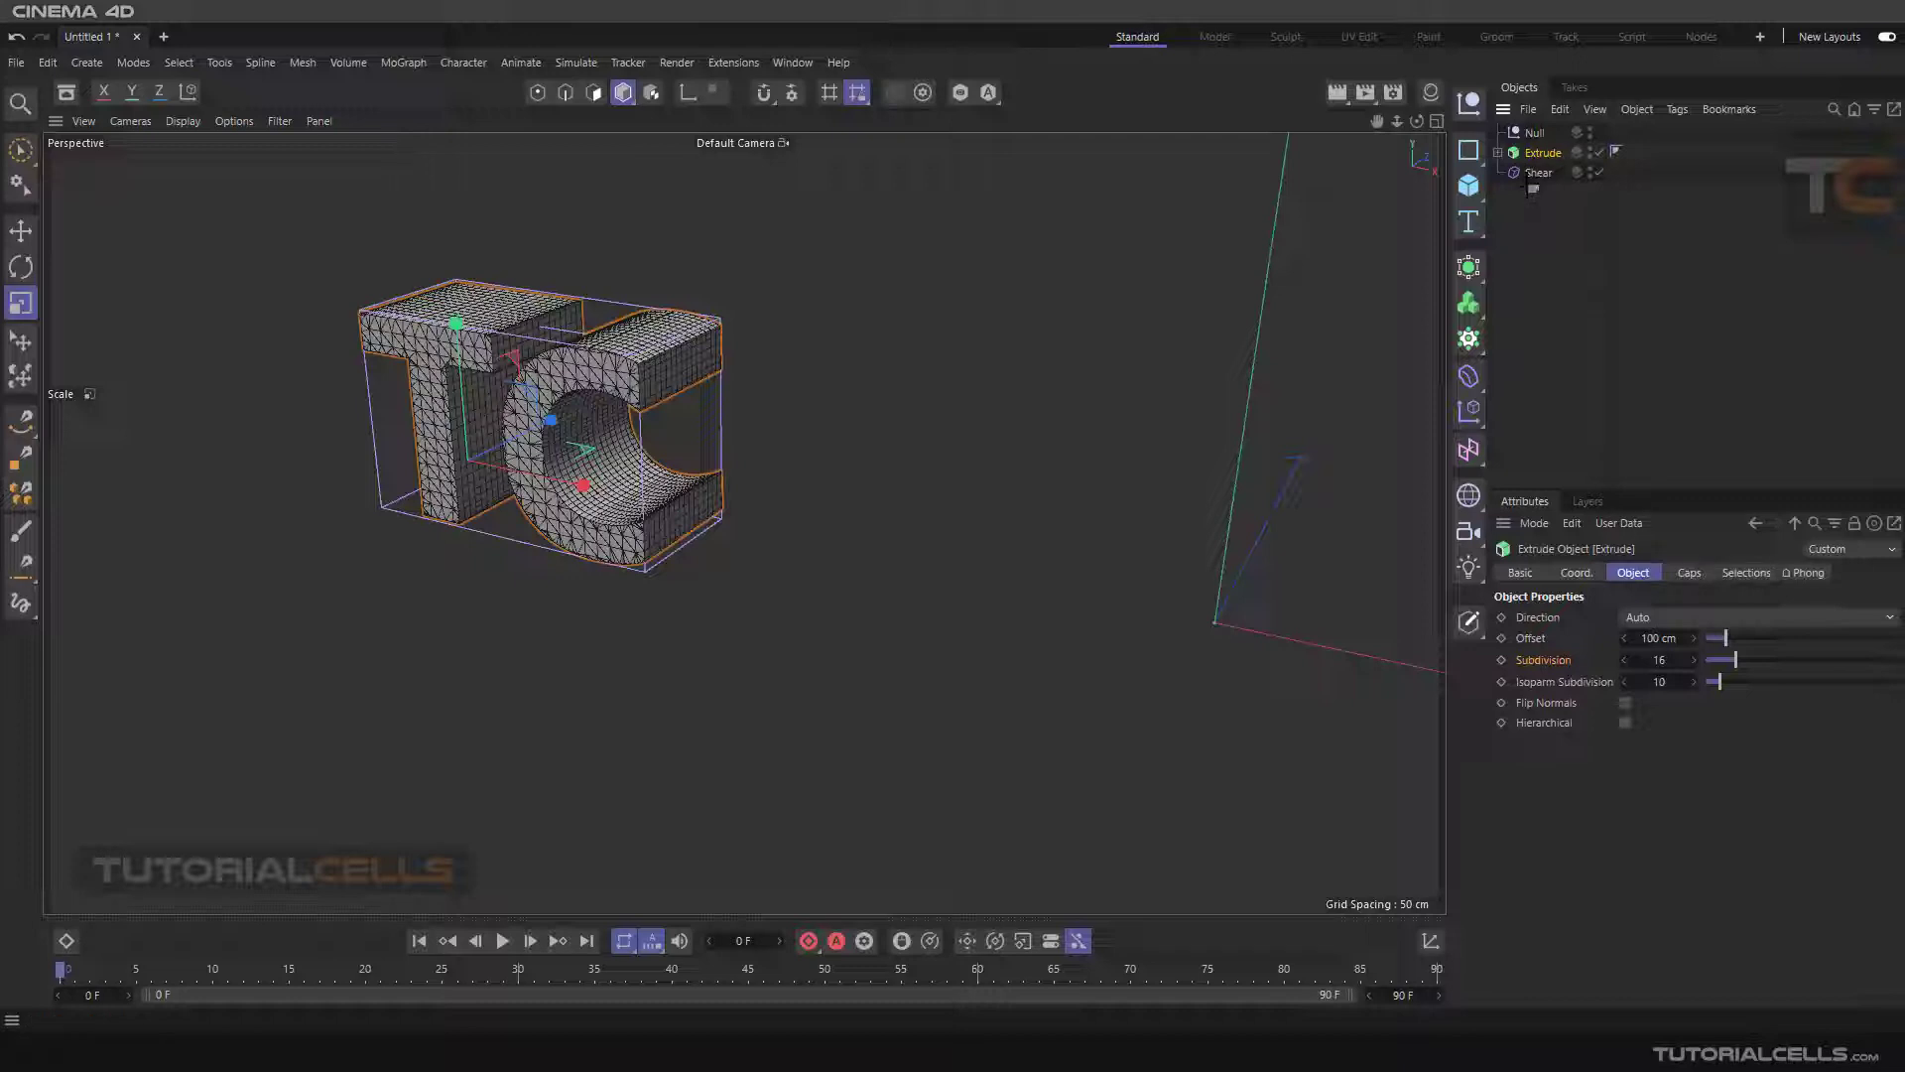
{"action": "left_click", "coordinate": [1536, 173], "text": "ctrl"}
{"action": "left_click_drag", "start_coordinate": [1538, 170], "coordinate": [1535, 139]}
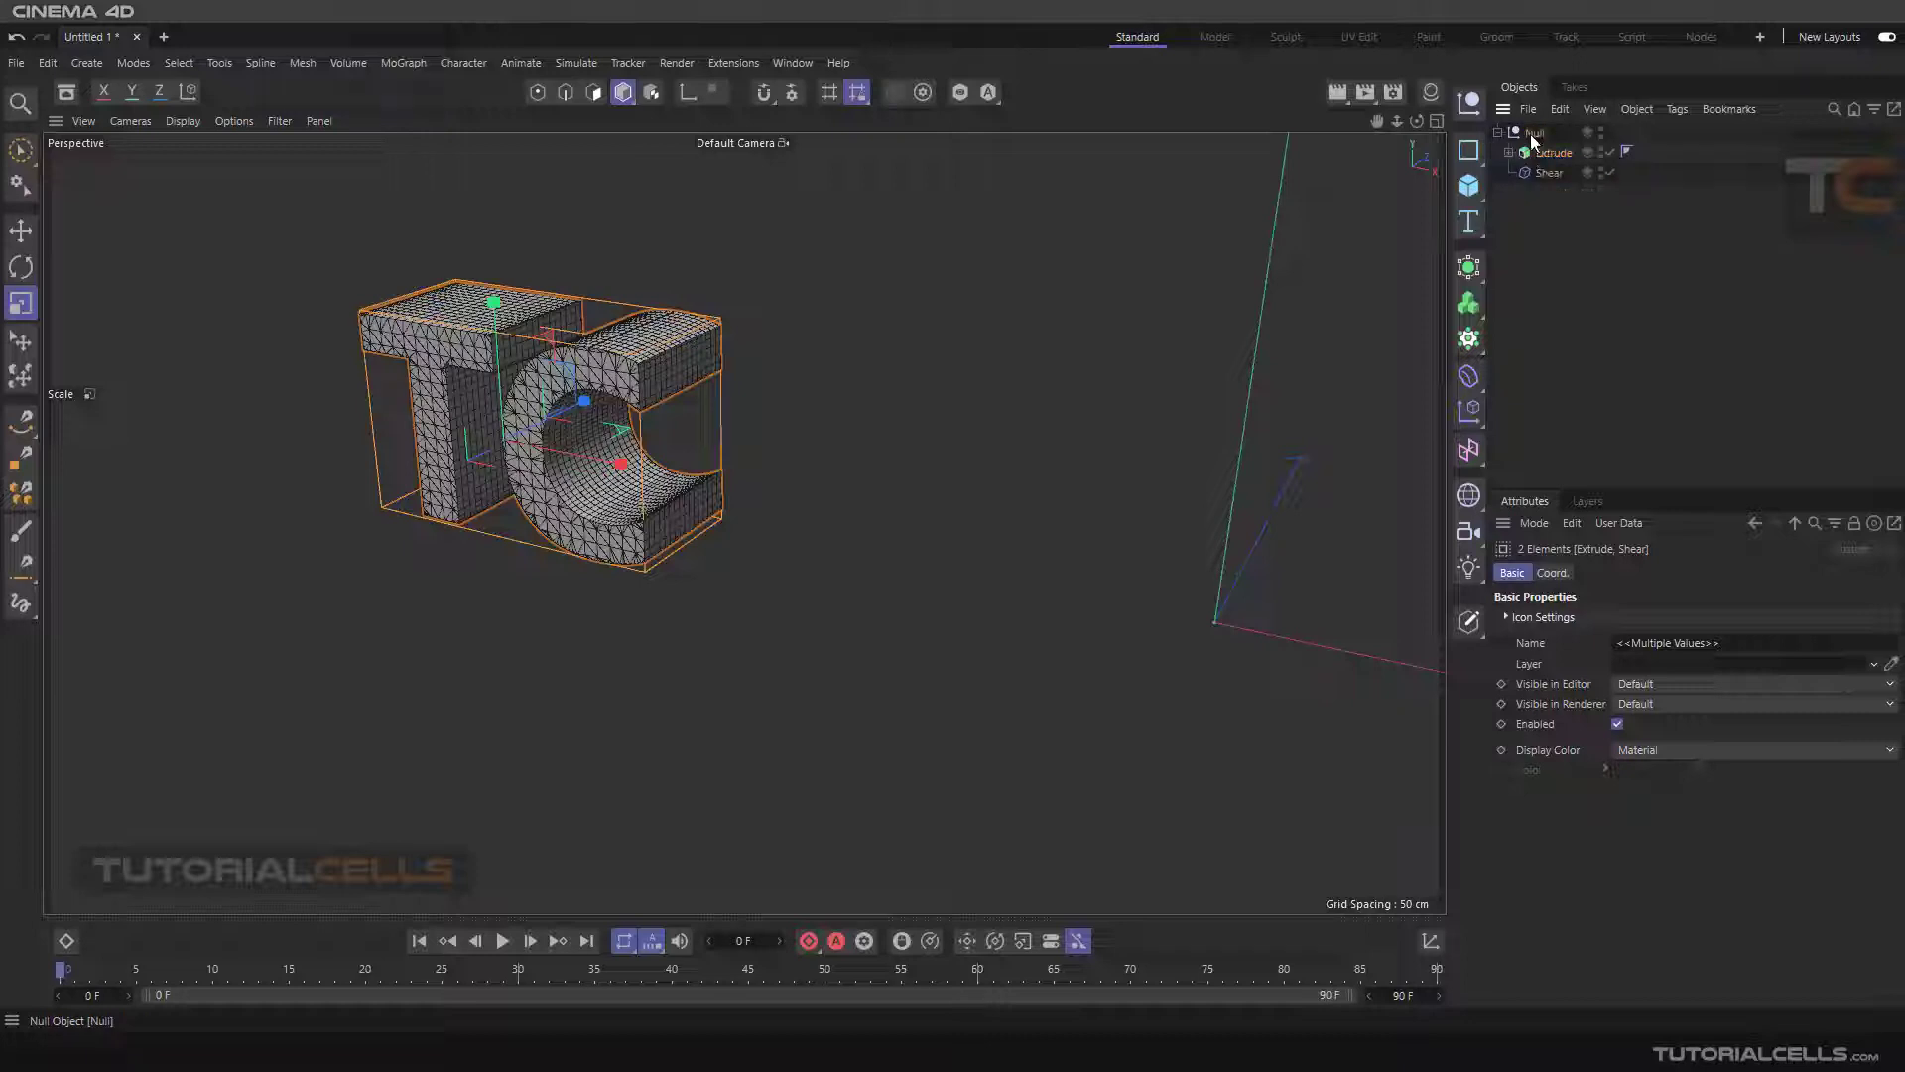
- Raise the Shear Strength to 77% to bend the TC text, then move the Shear out of the Null
{"action": "left_click", "coordinate": [1543, 175]}
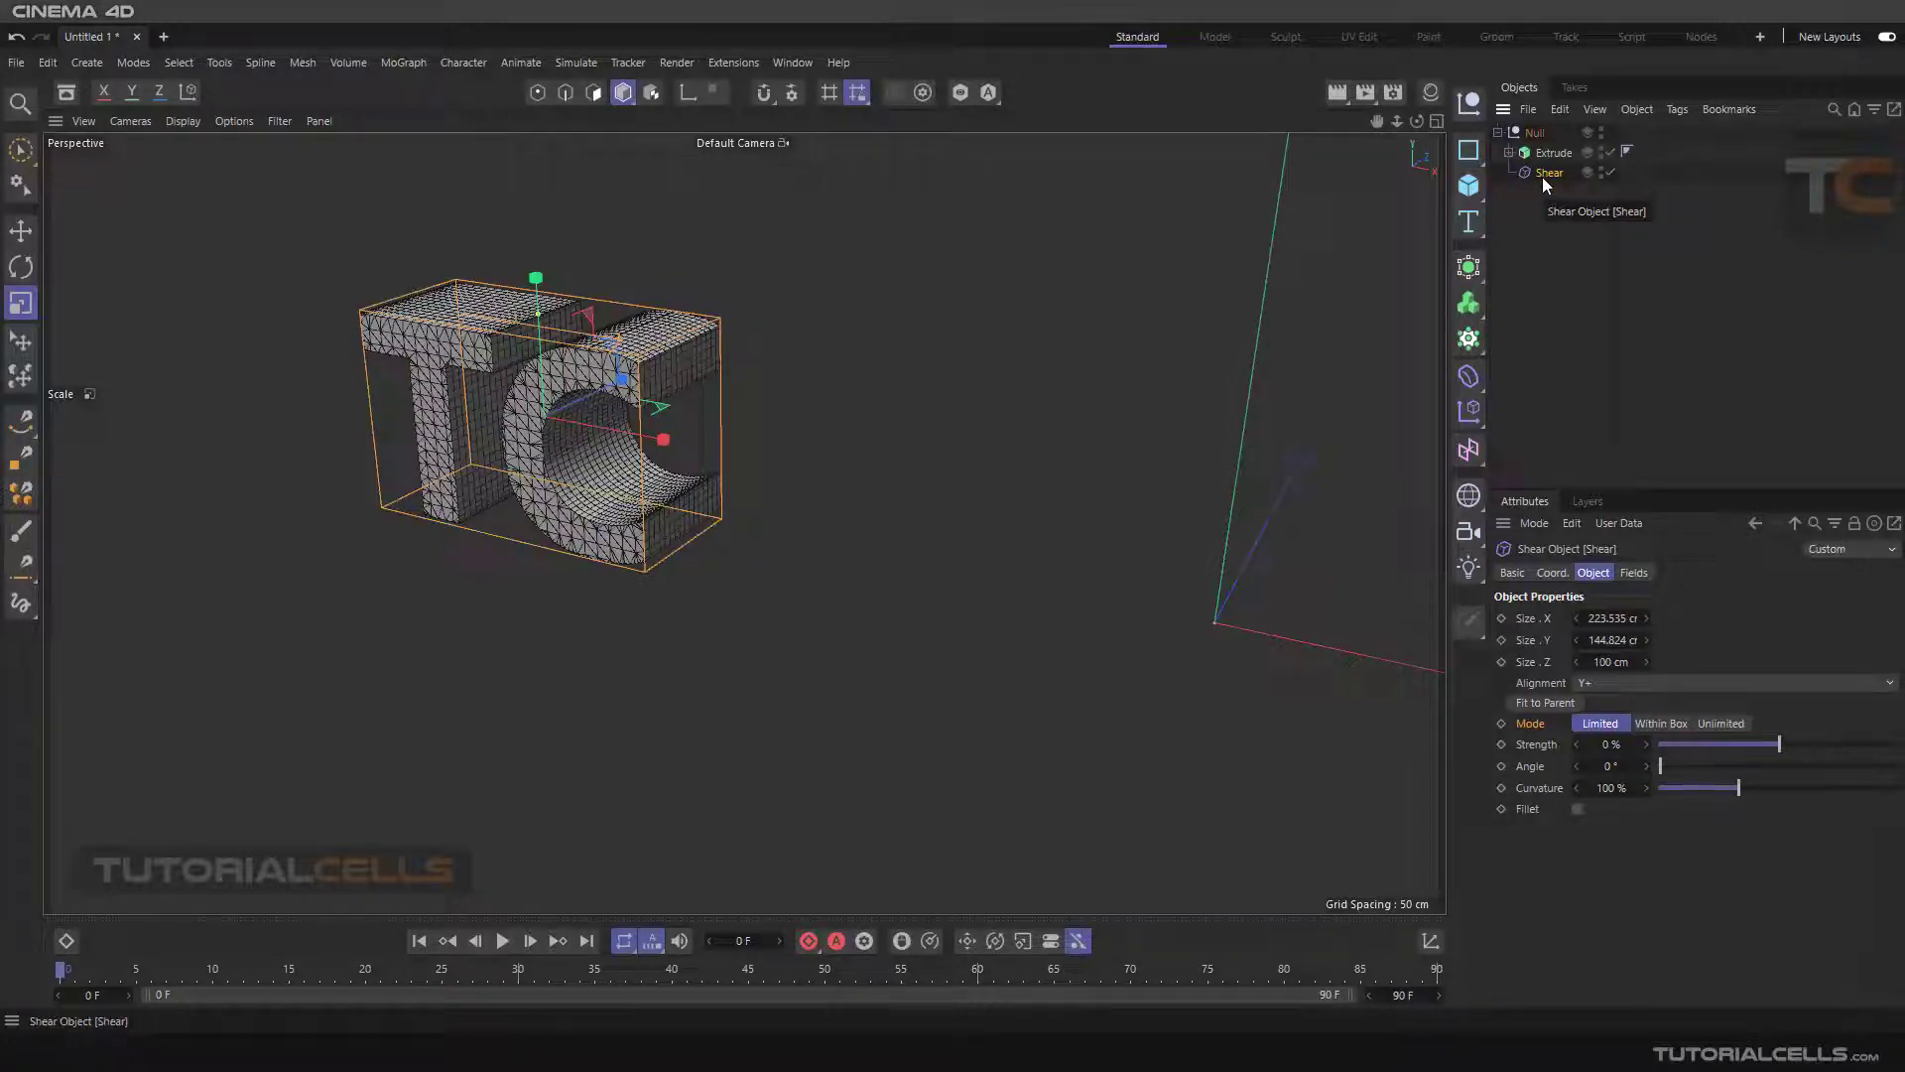
{"action": "mouse_move", "coordinate": [1778, 744]}
{"action": "left_mouse_down"}
{"action": "mouse_move", "coordinate": [1897, 745]}
{"action": "mouse_move", "coordinate": [1803, 744]}
{"action": "left_mouse_up"}
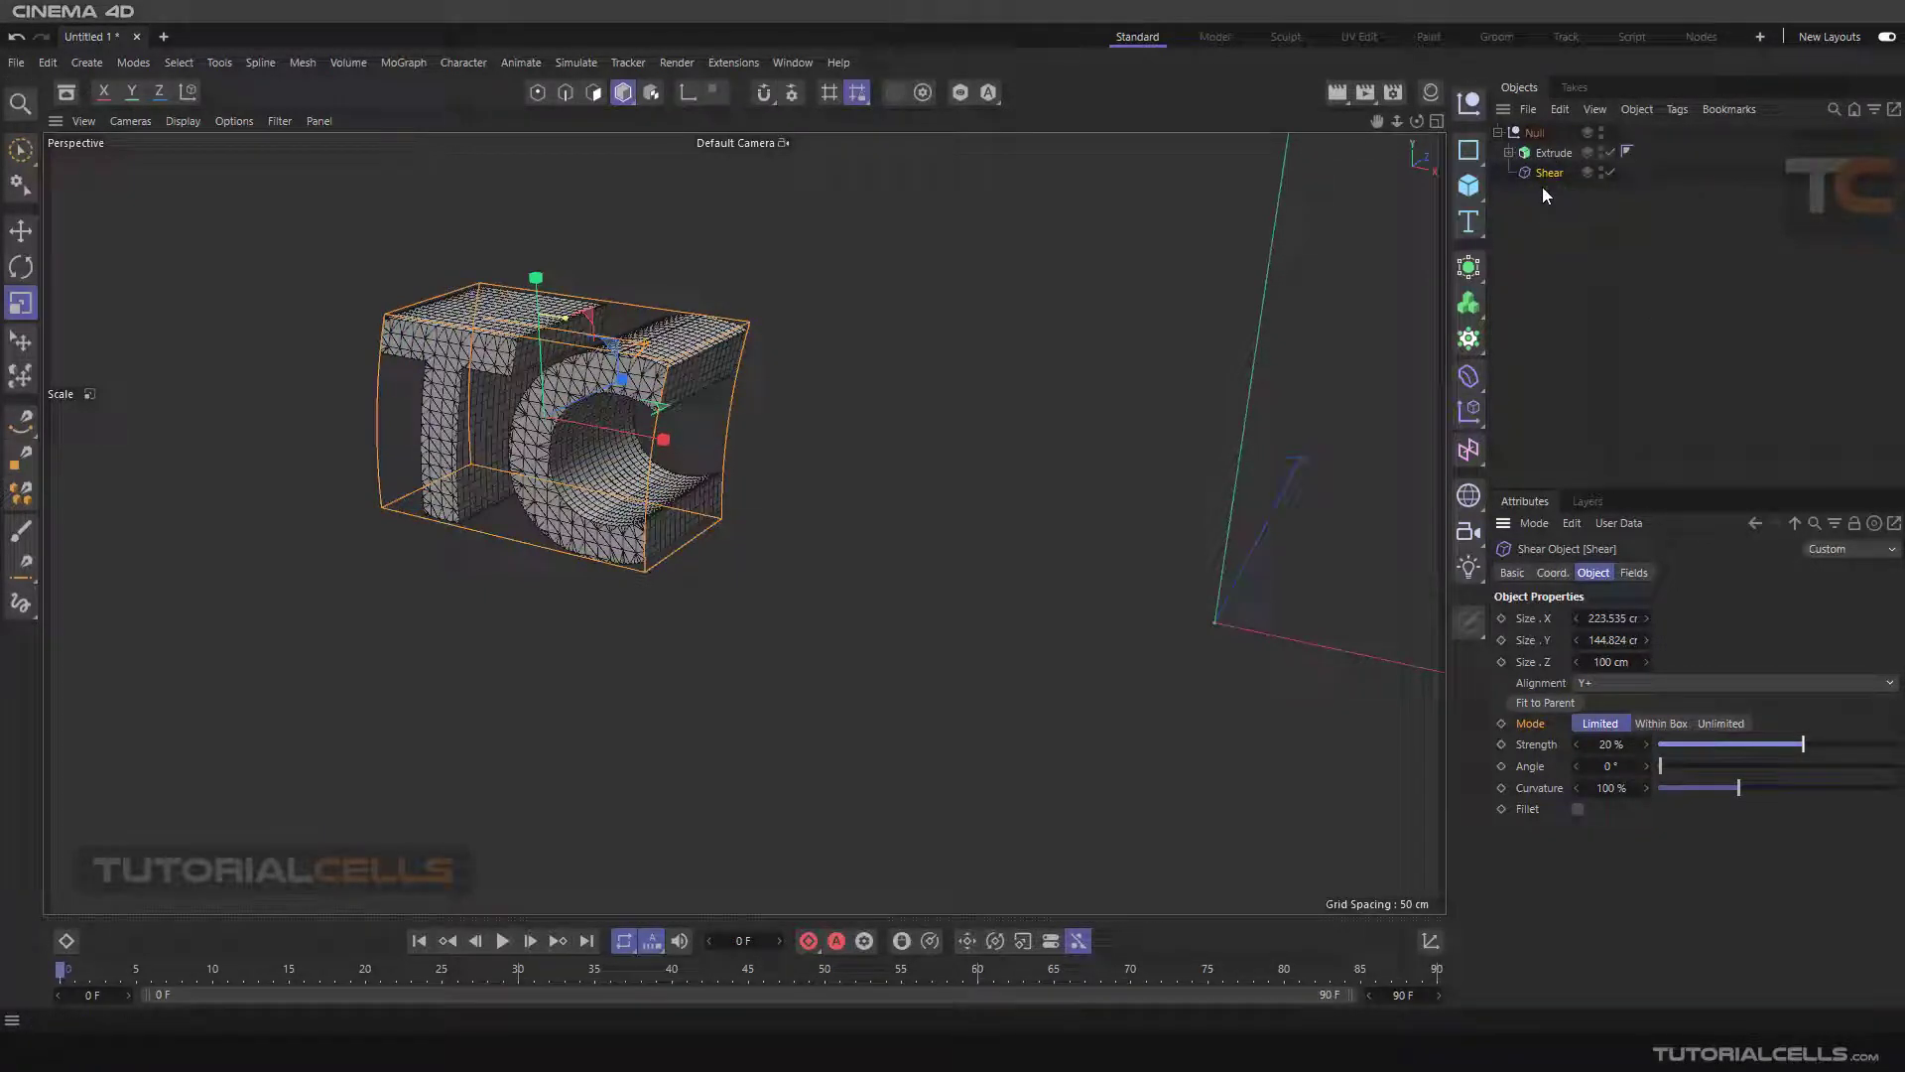
{"action": "left_click_drag", "start_coordinate": [1803, 744], "coordinate": [1872, 744]}
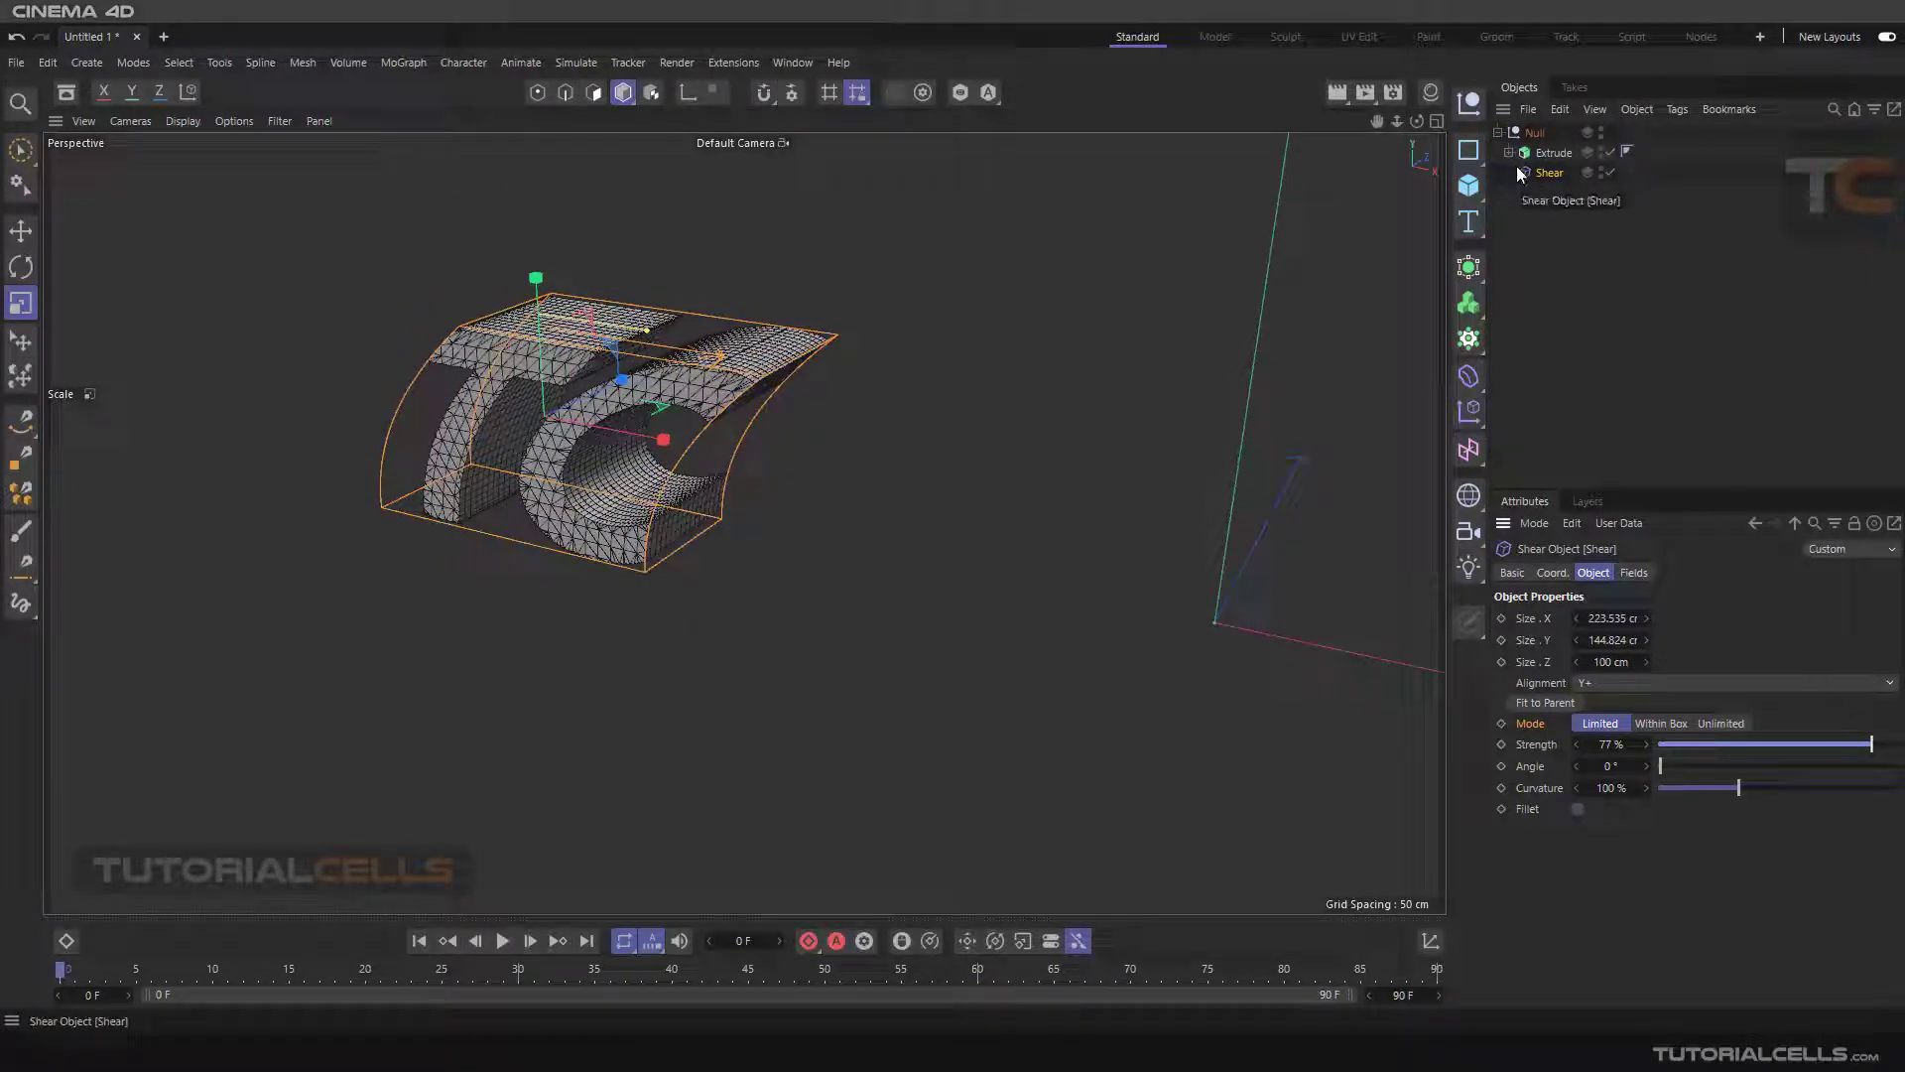
{"action": "left_click_drag", "start_coordinate": [1526, 171], "coordinate": [1520, 206]}
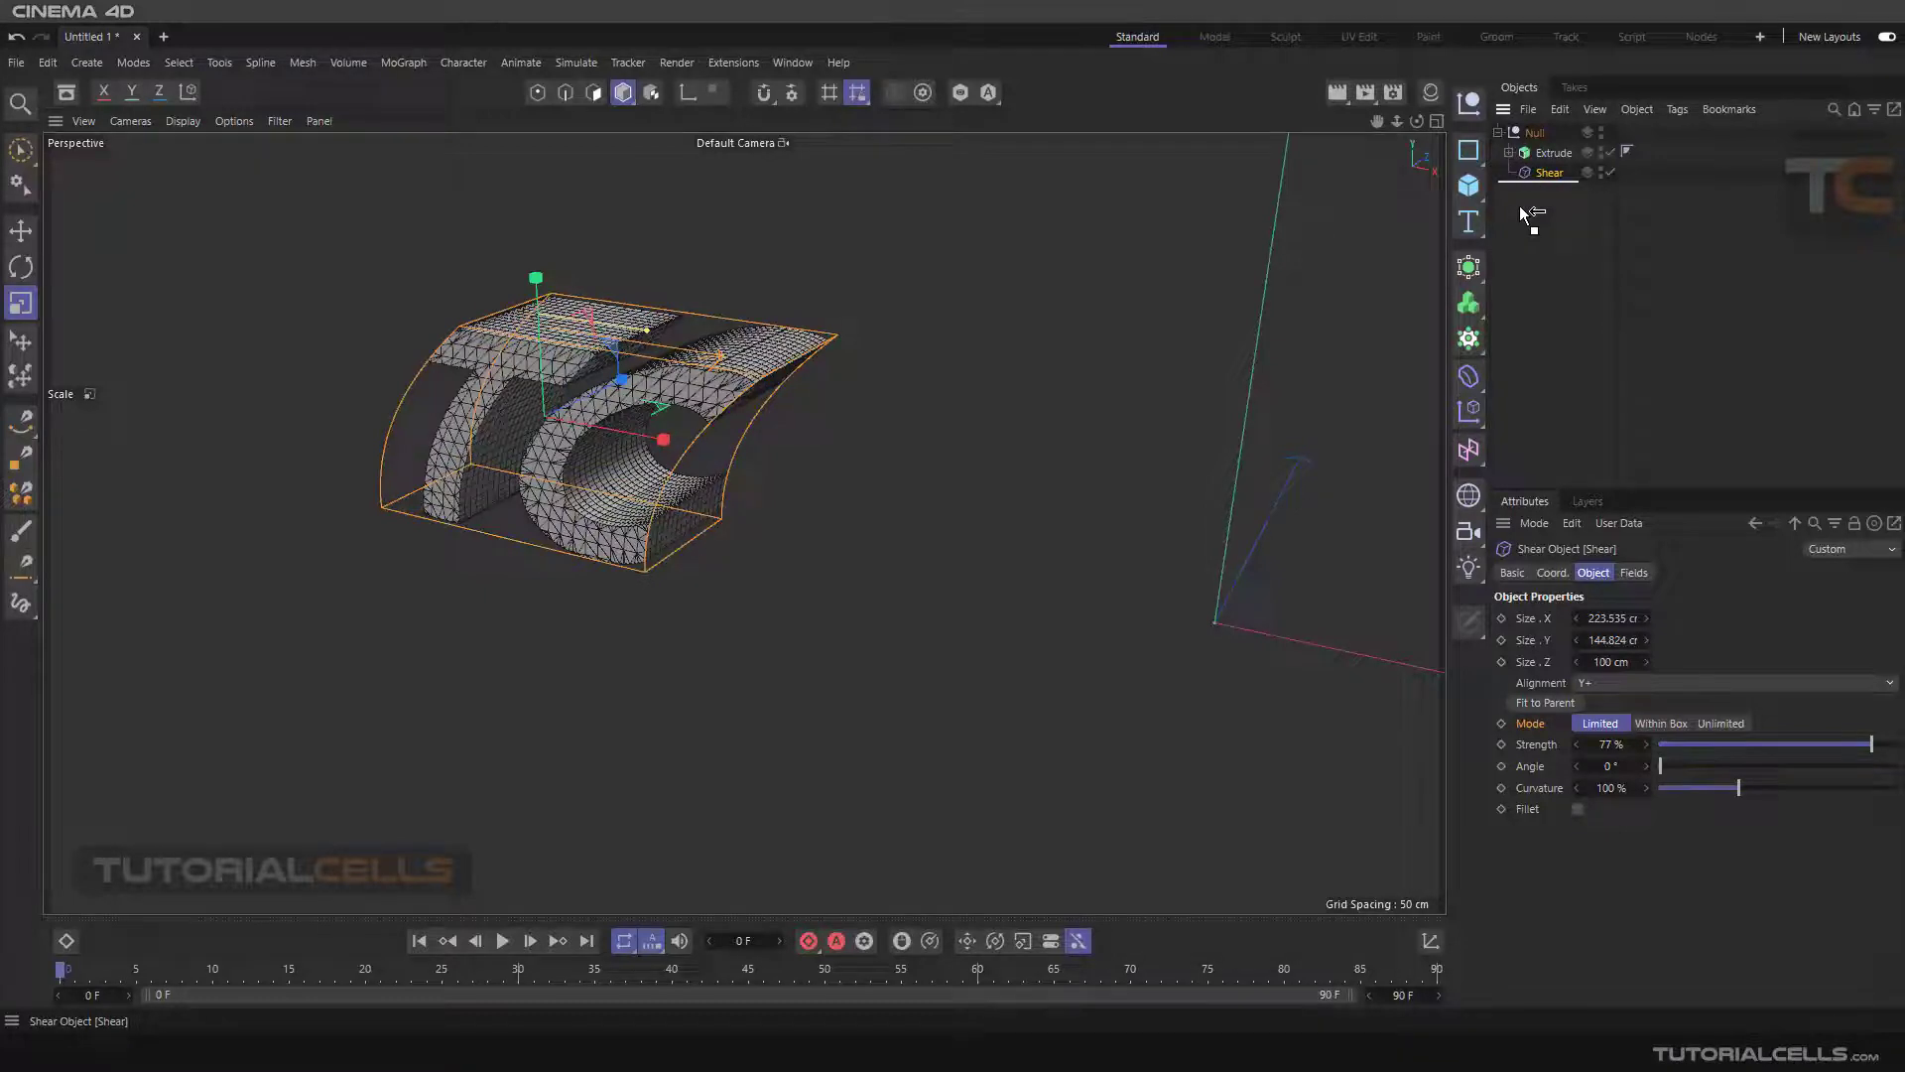
- Delete the Shear and add a new Shear deformer positioned over the TC text
{"action": "key", "text": "Delete"}
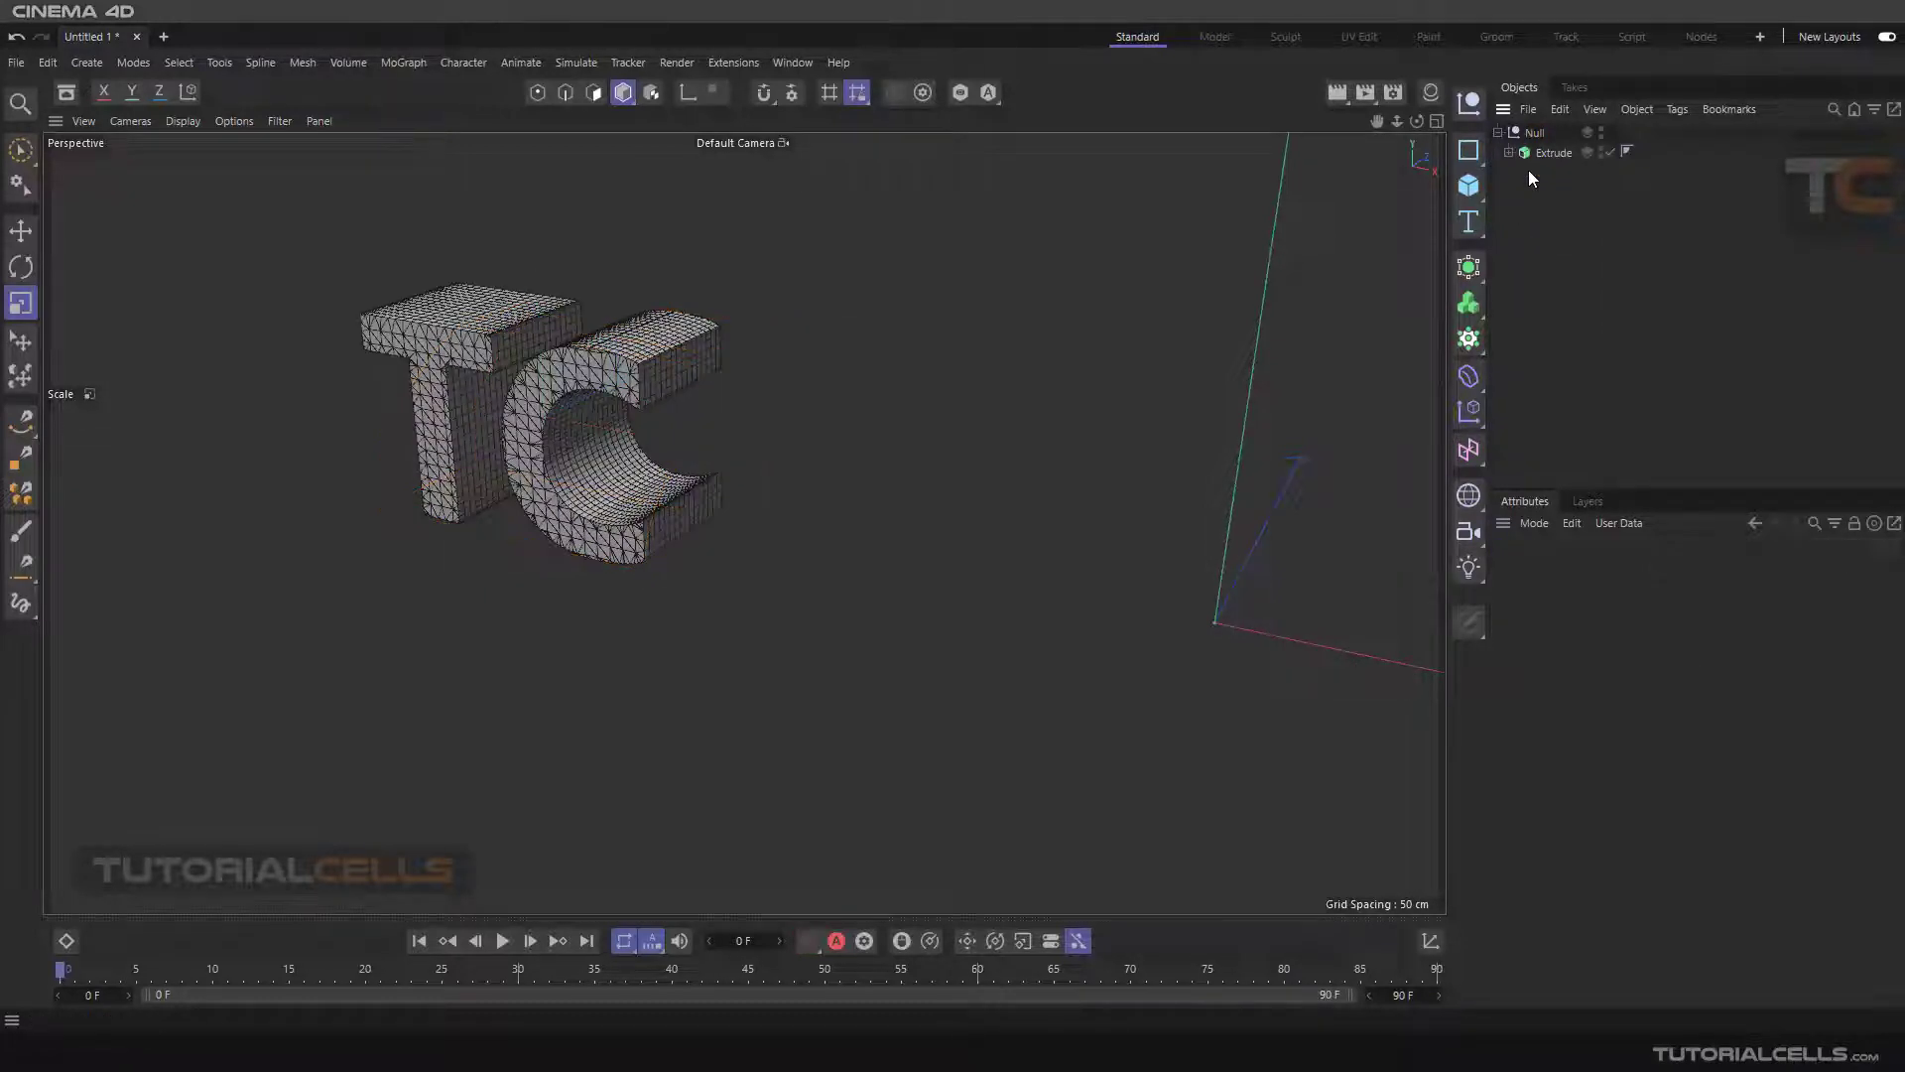
{"action": "left_click_drag", "start_coordinate": [1474, 373], "coordinate": [1553, 415]}
{"action": "scroll", "coordinate": [1131, 386], "scroll_direction": "down", "scroll_amount": 8}
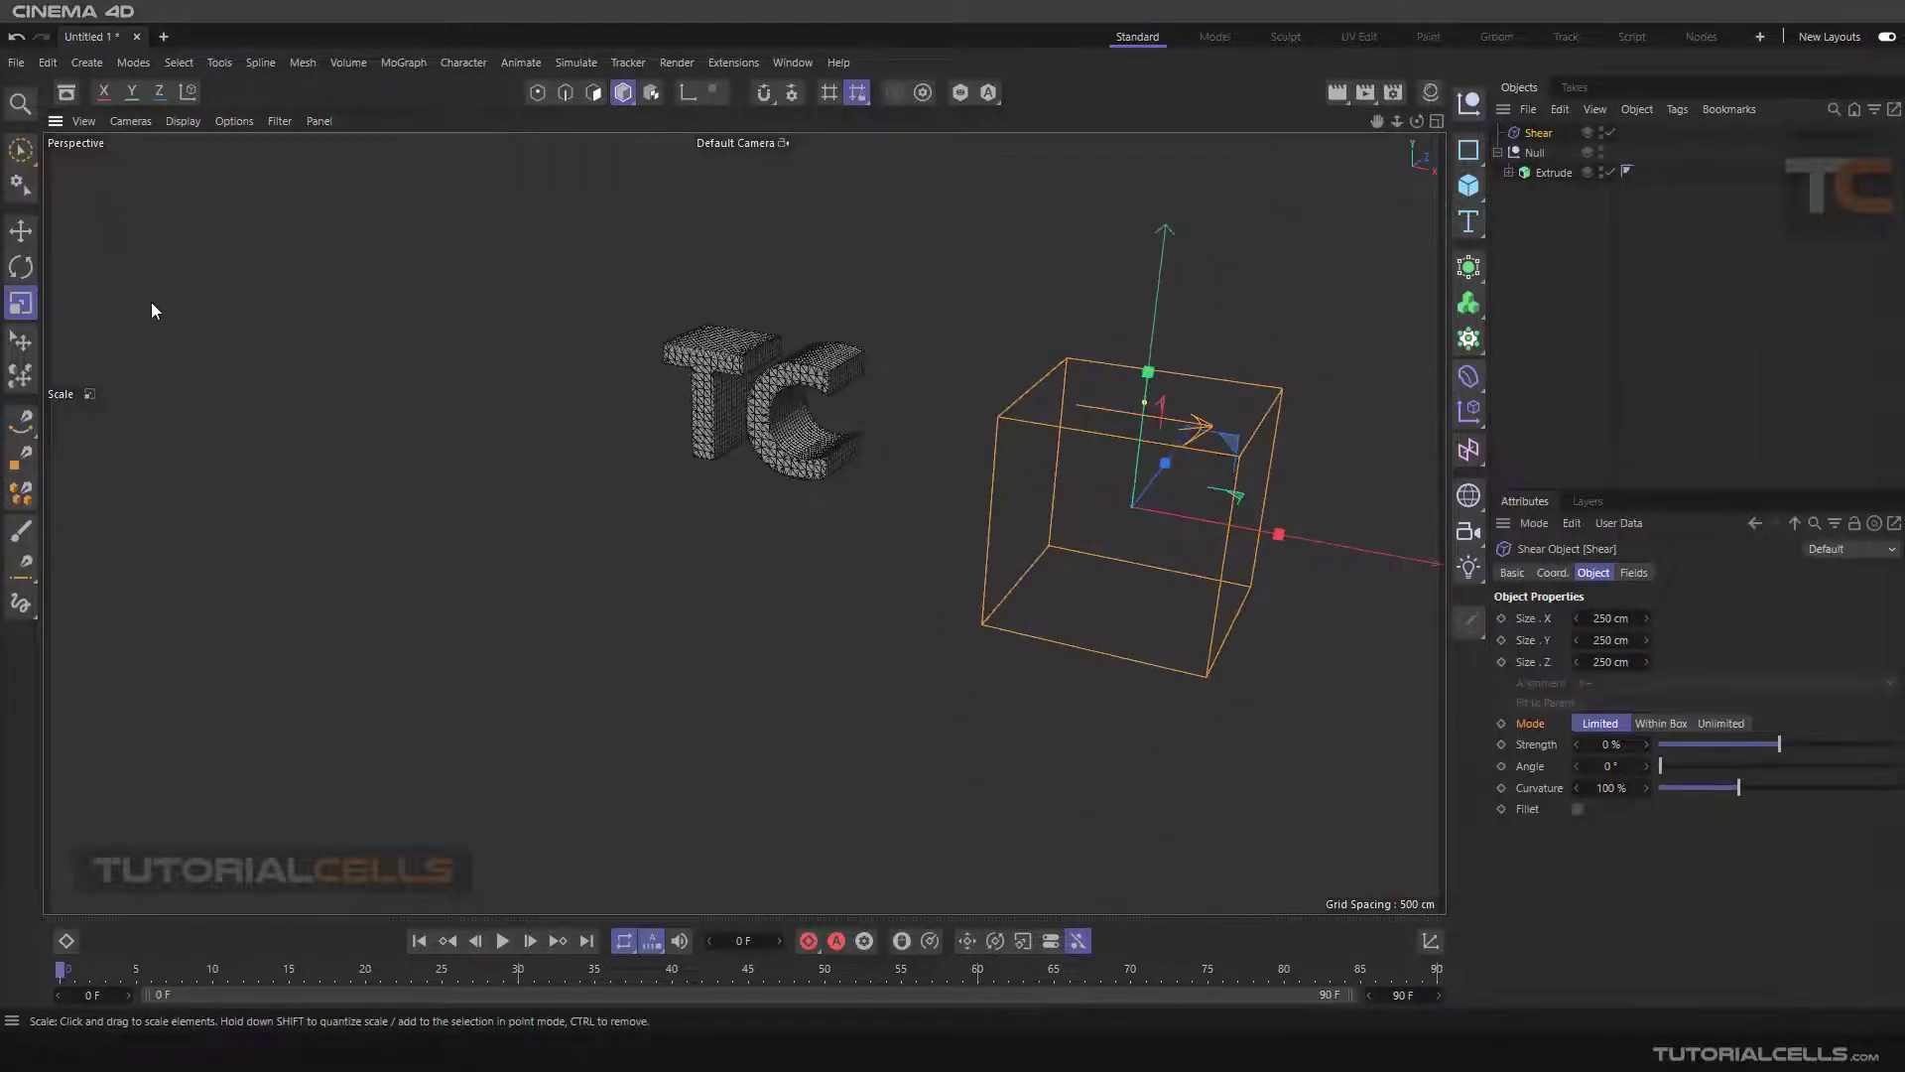
{"action": "left_click", "coordinate": [20, 234]}
{"action": "left_click_drag", "start_coordinate": [1156, 516], "coordinate": [741, 280]}
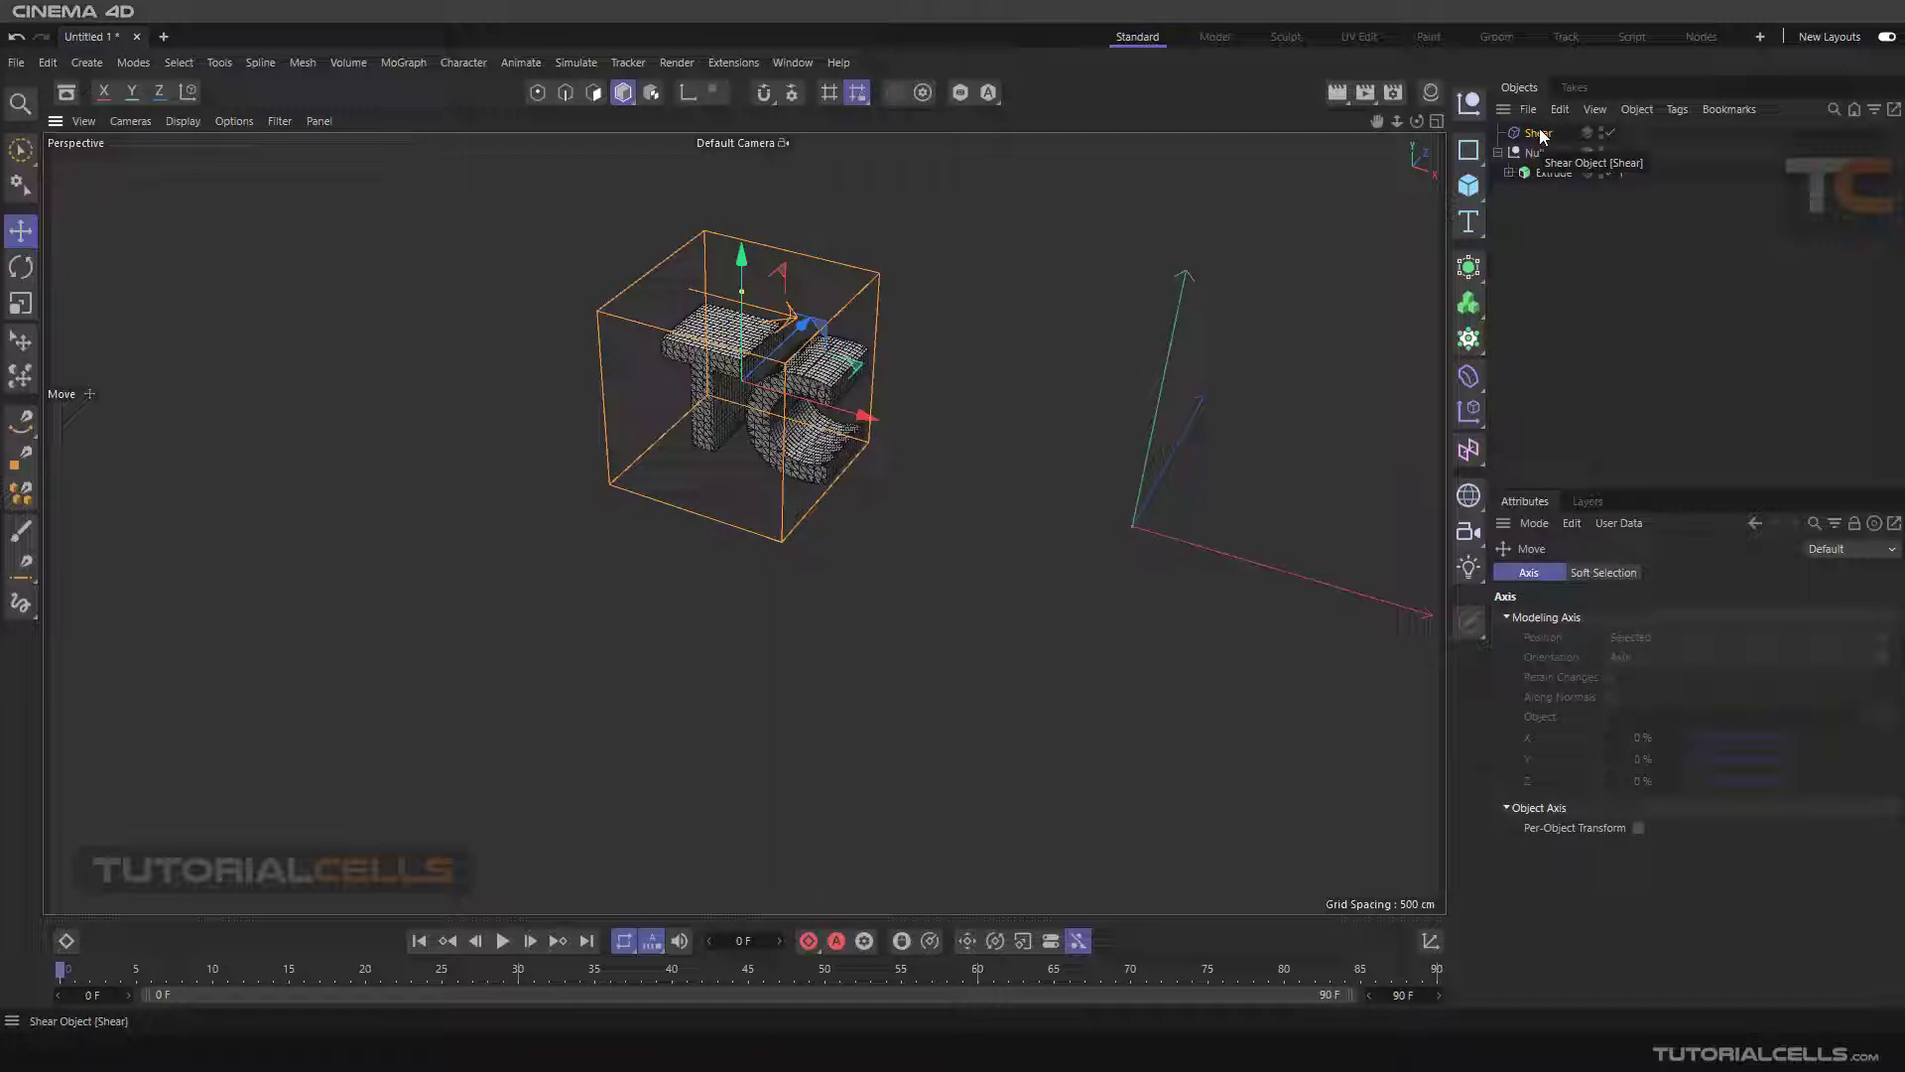
- Parent the new Shear to the Null, fit its cage to the parent, then delete it
{"action": "left_click_drag", "start_coordinate": [1540, 139], "coordinate": [1541, 161]}
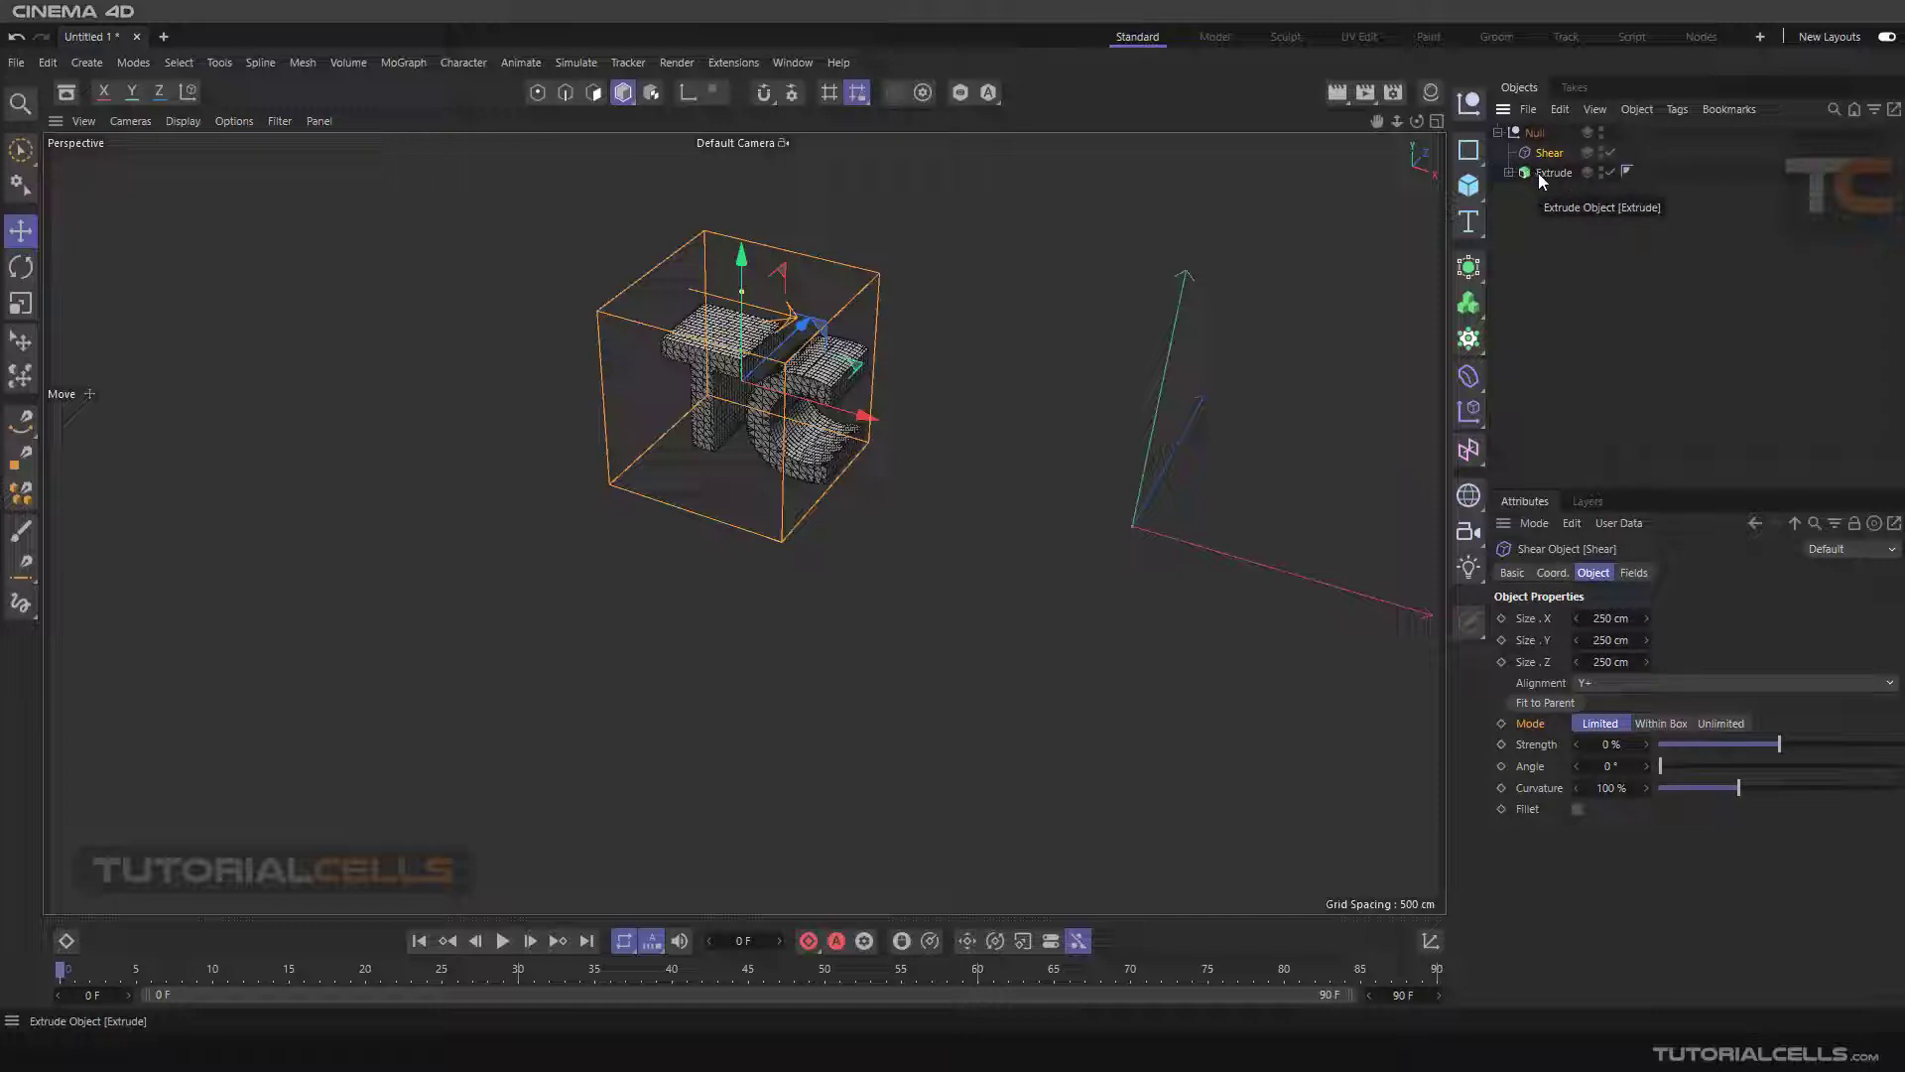
{"action": "left_click", "coordinate": [1528, 704]}
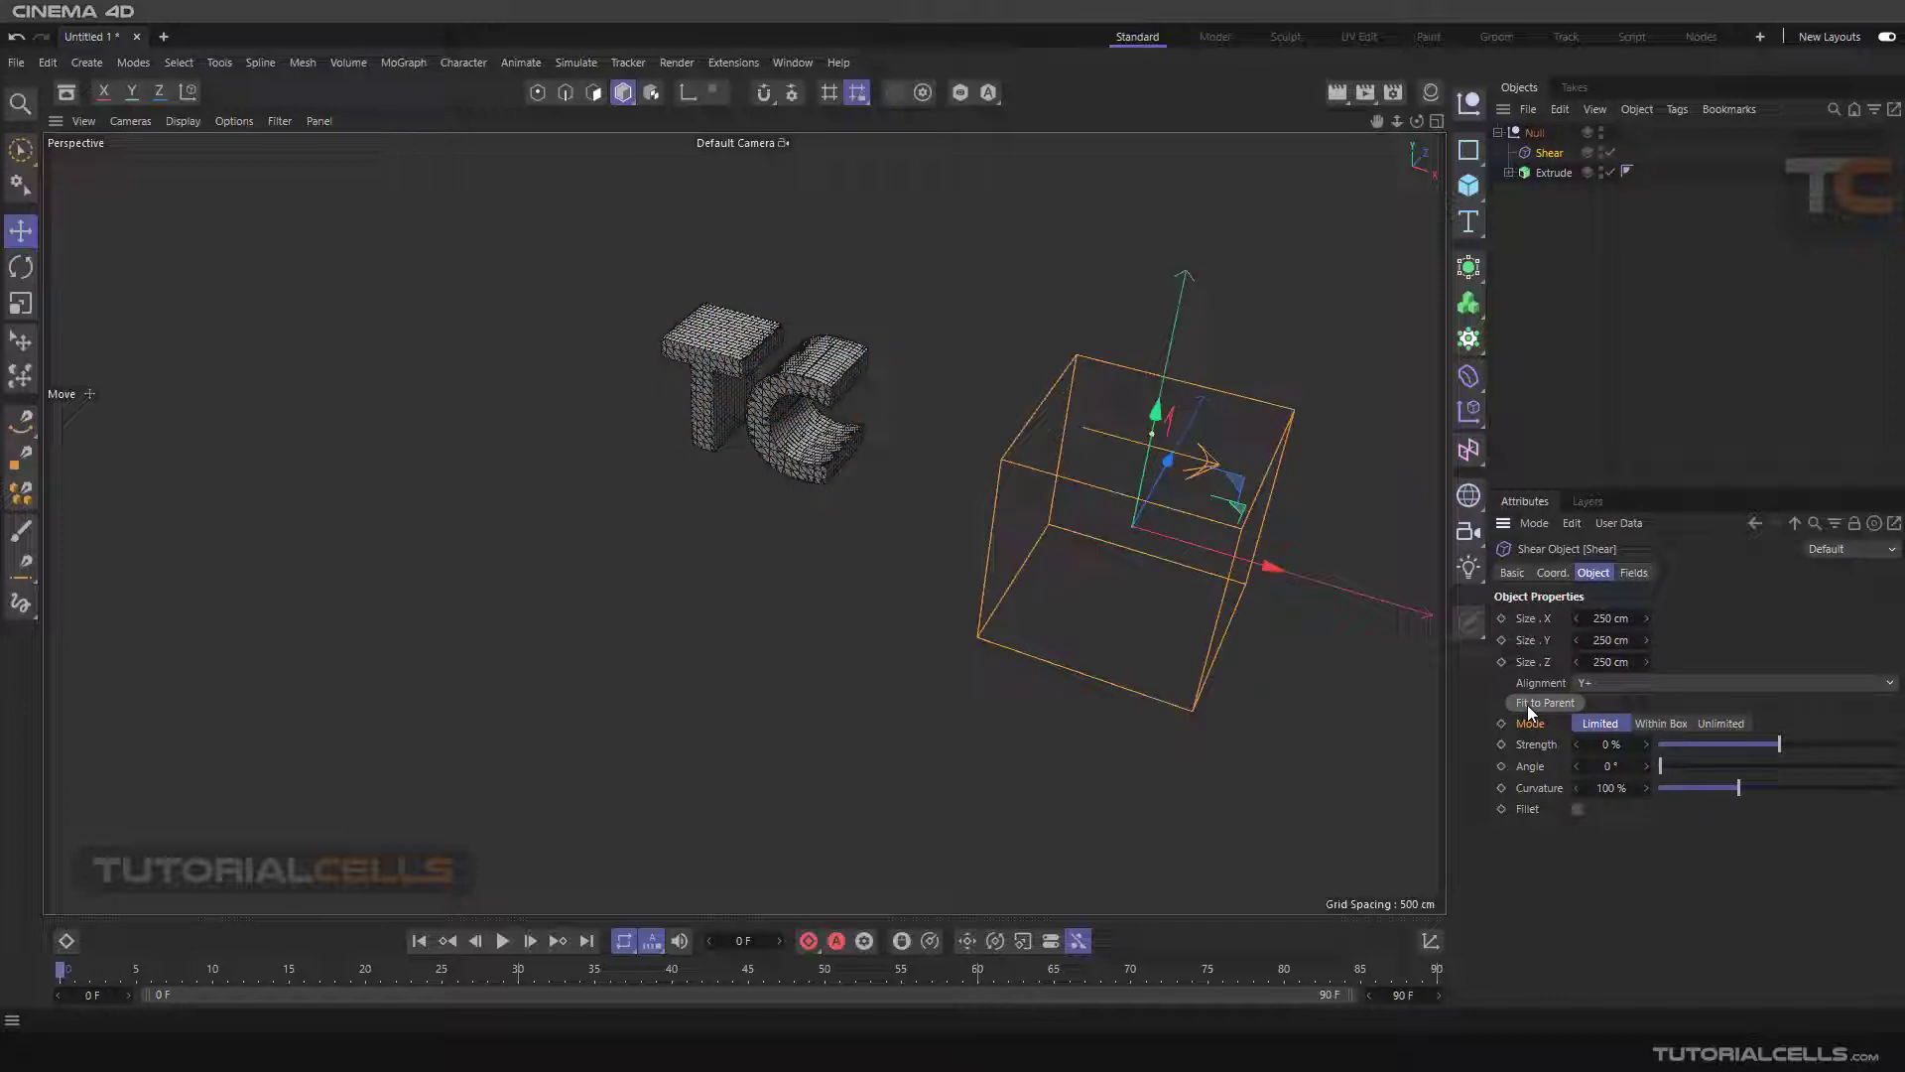
{"action": "mouse_move", "coordinate": [1112, 534]}
{"action": "left_mouse_down", "text": "alt"}
{"action": "mouse_move", "coordinate": [1075, 471]}
{"action": "mouse_move", "coordinate": [966, 470]}
{"action": "mouse_move", "coordinate": [1133, 452]}
{"action": "mouse_move", "coordinate": [1117, 413]}
{"action": "mouse_move", "coordinate": [1134, 538]}
{"action": "mouse_move", "coordinate": [1111, 516]}
{"action": "left_mouse_up", "text": "alt"}
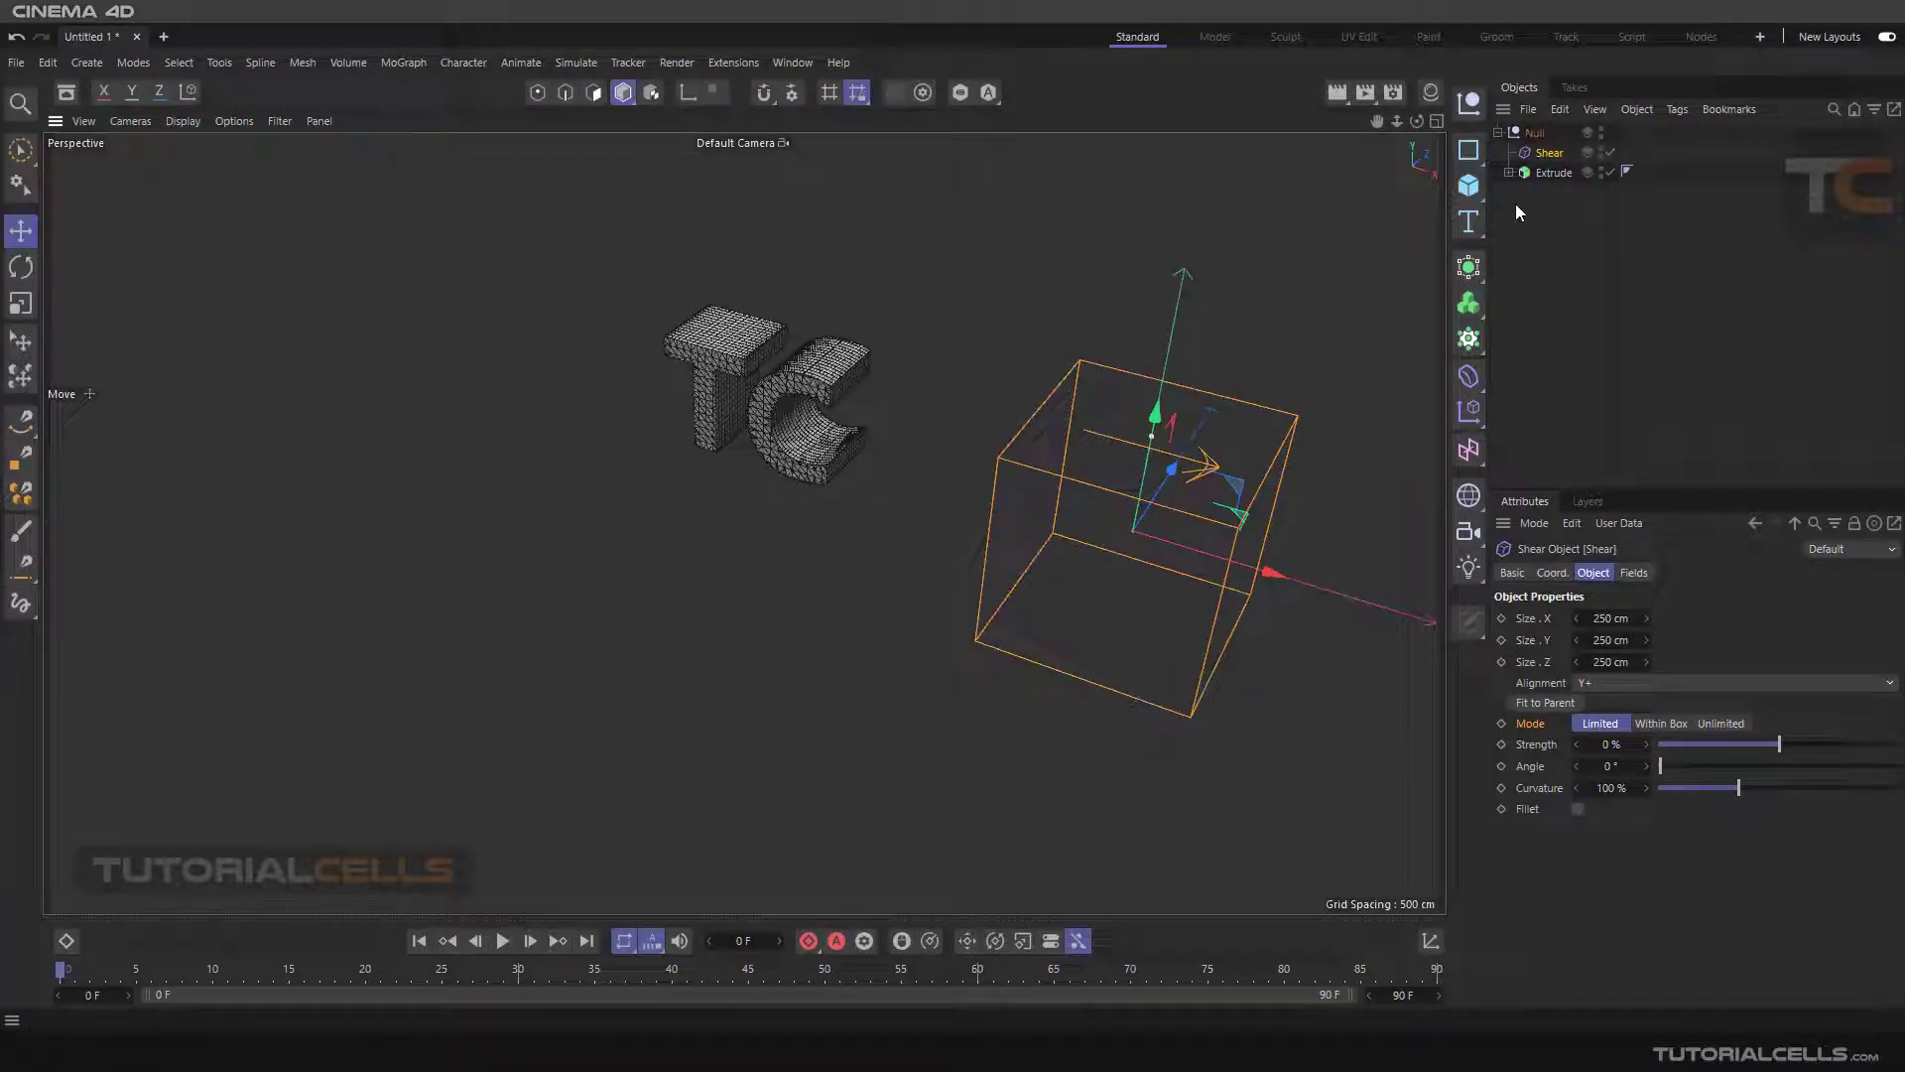
{"action": "key", "text": "Delete"}
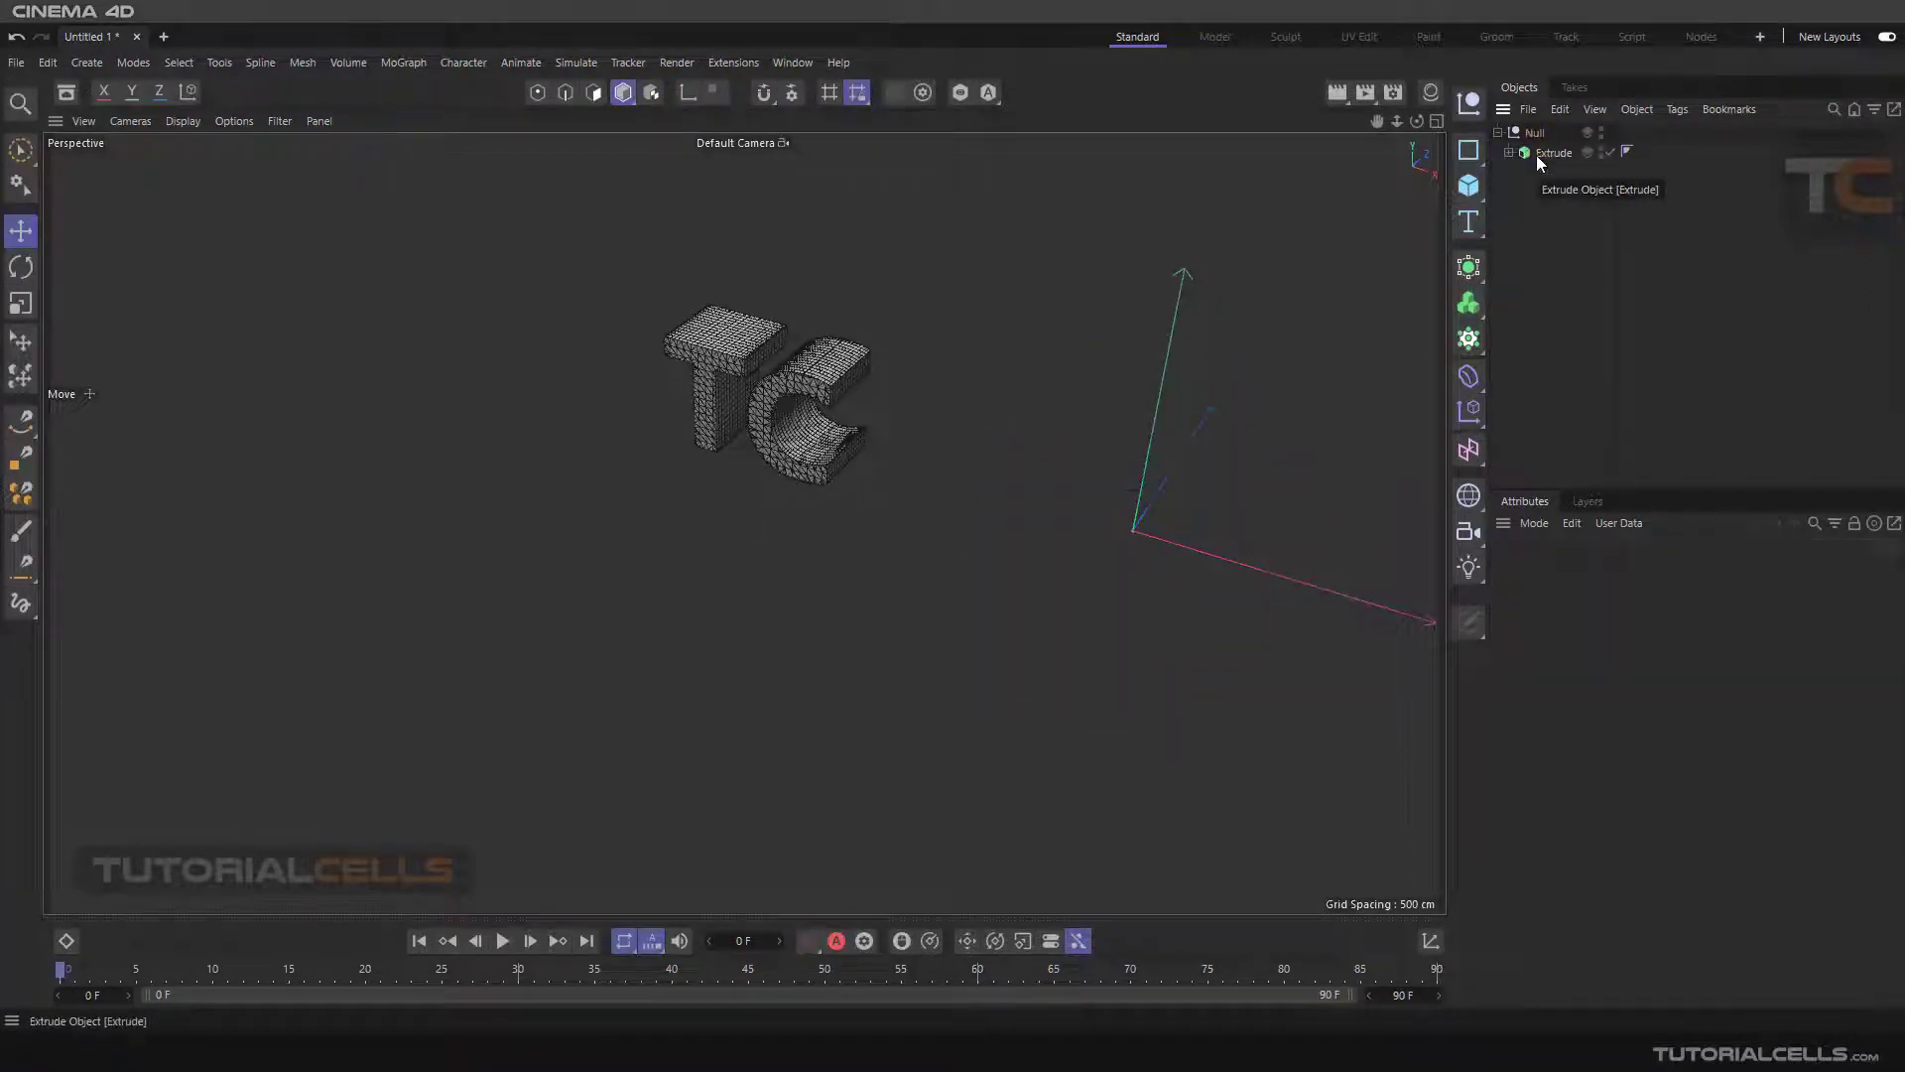
- Add a Shear deformer and place it under the Null, directly below the Extrude
{"action": "left_click", "coordinate": [1538, 155]}
{"action": "left_click", "coordinate": [1469, 376]}
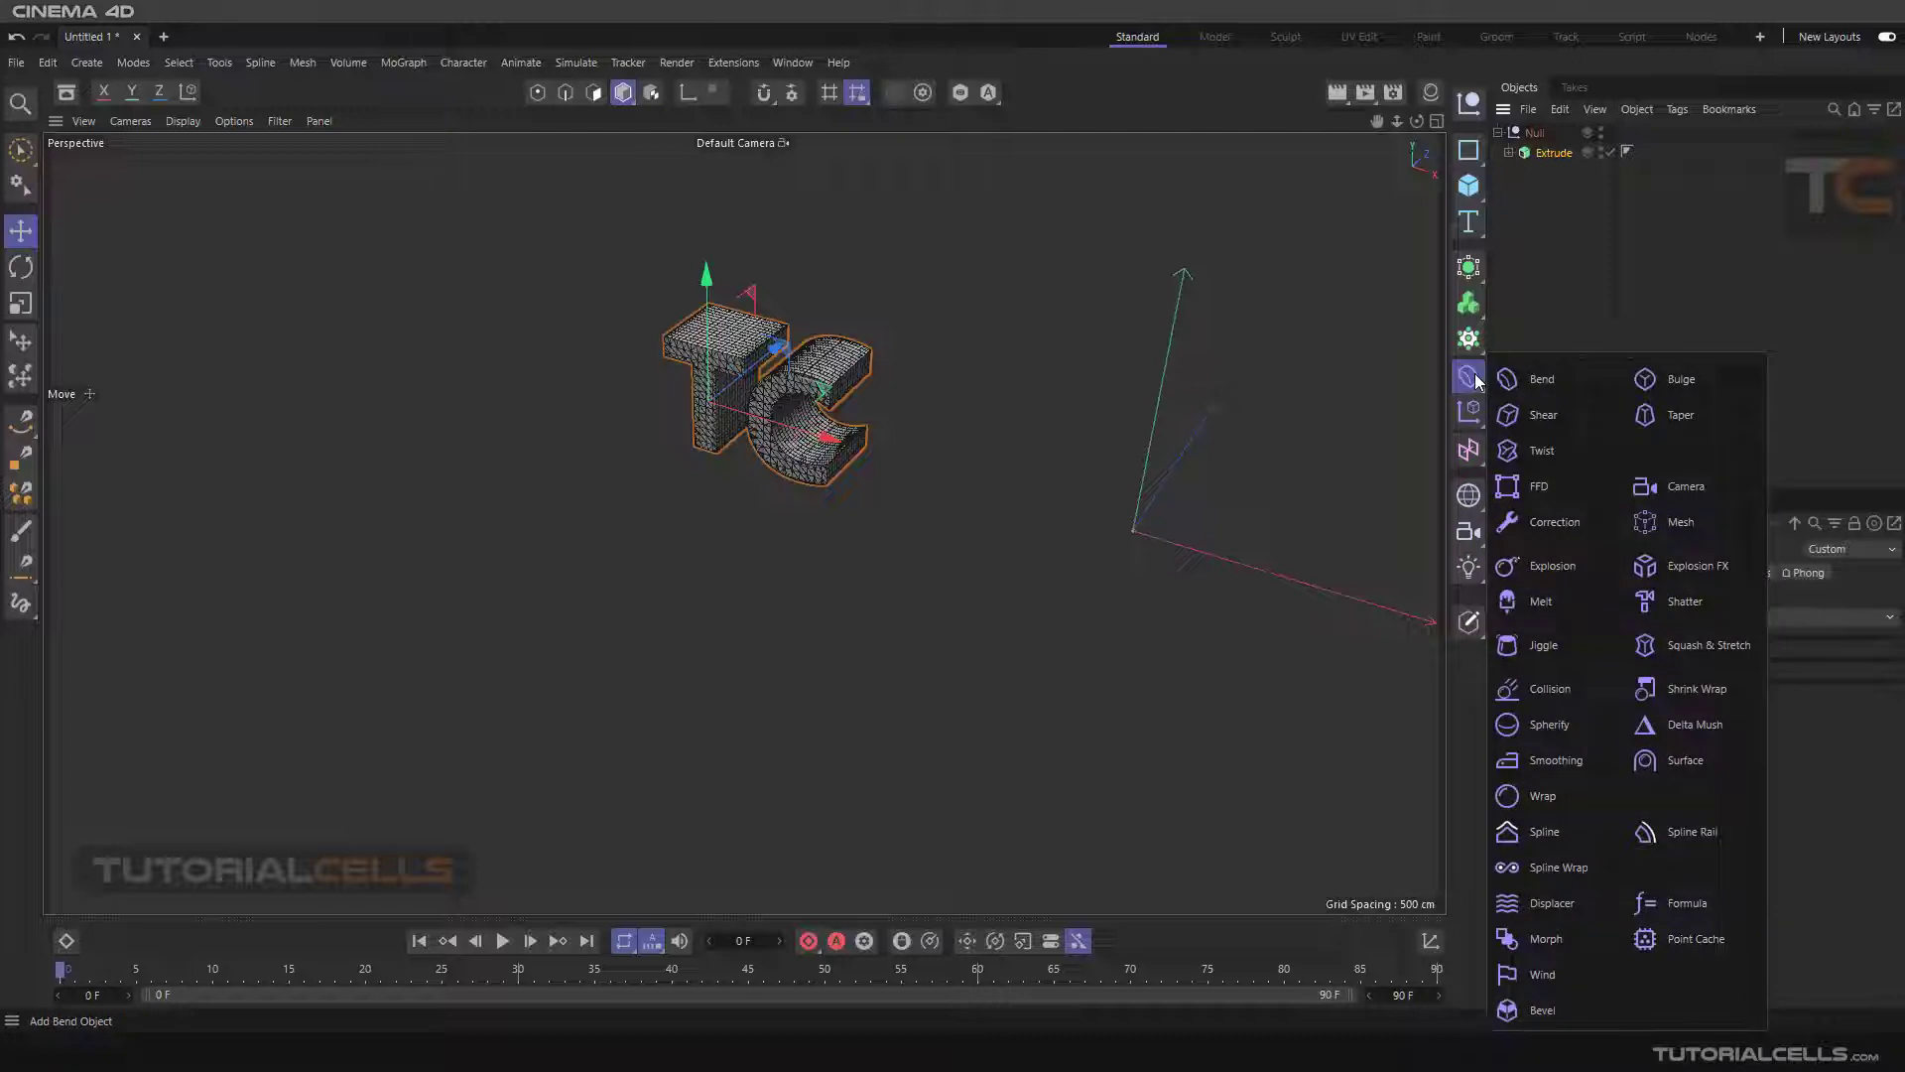
{"action": "left_click", "coordinate": [1552, 407], "text": "shift"}
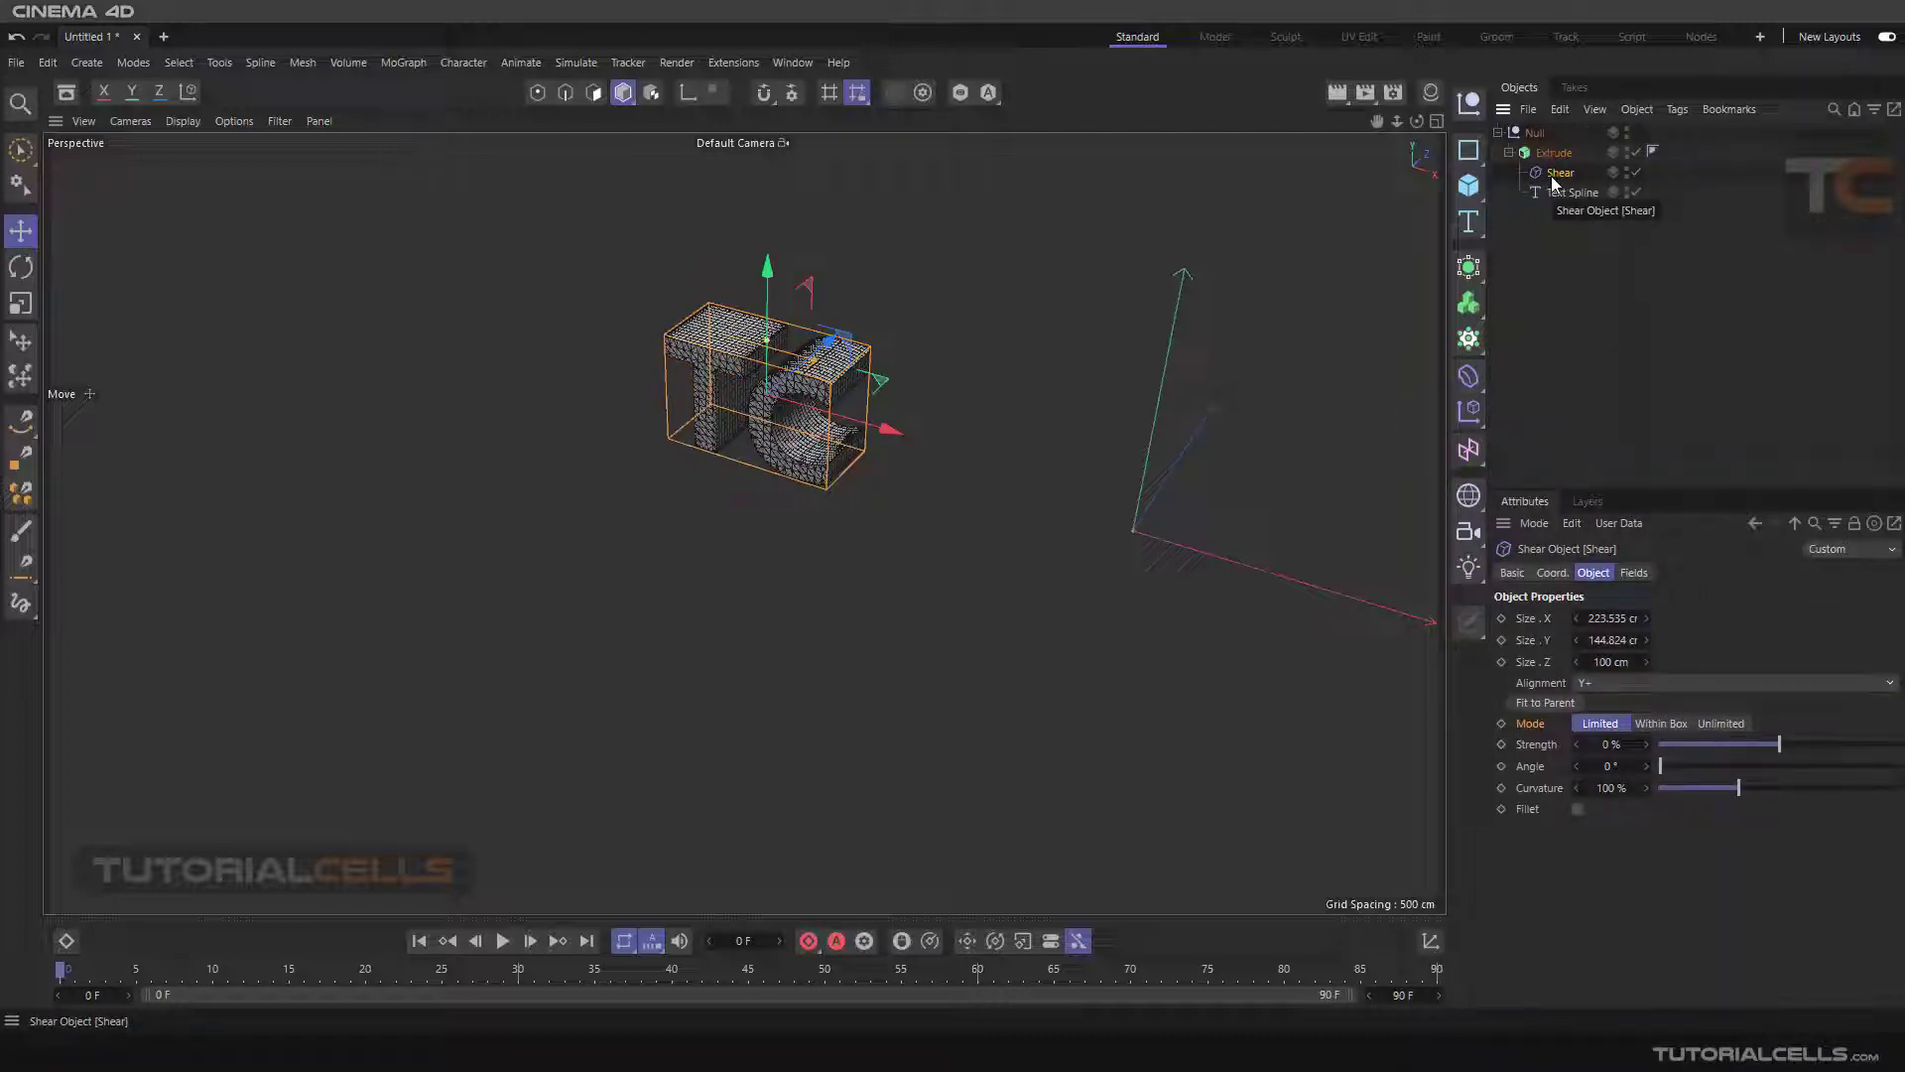
{"action": "left_click_drag", "start_coordinate": [1555, 183], "coordinate": [1520, 235]}
{"action": "left_click", "coordinate": [1509, 152]}
{"action": "left_click", "coordinate": [1543, 152]}
{"action": "left_click_drag", "start_coordinate": [1538, 175], "coordinate": [1536, 151]}
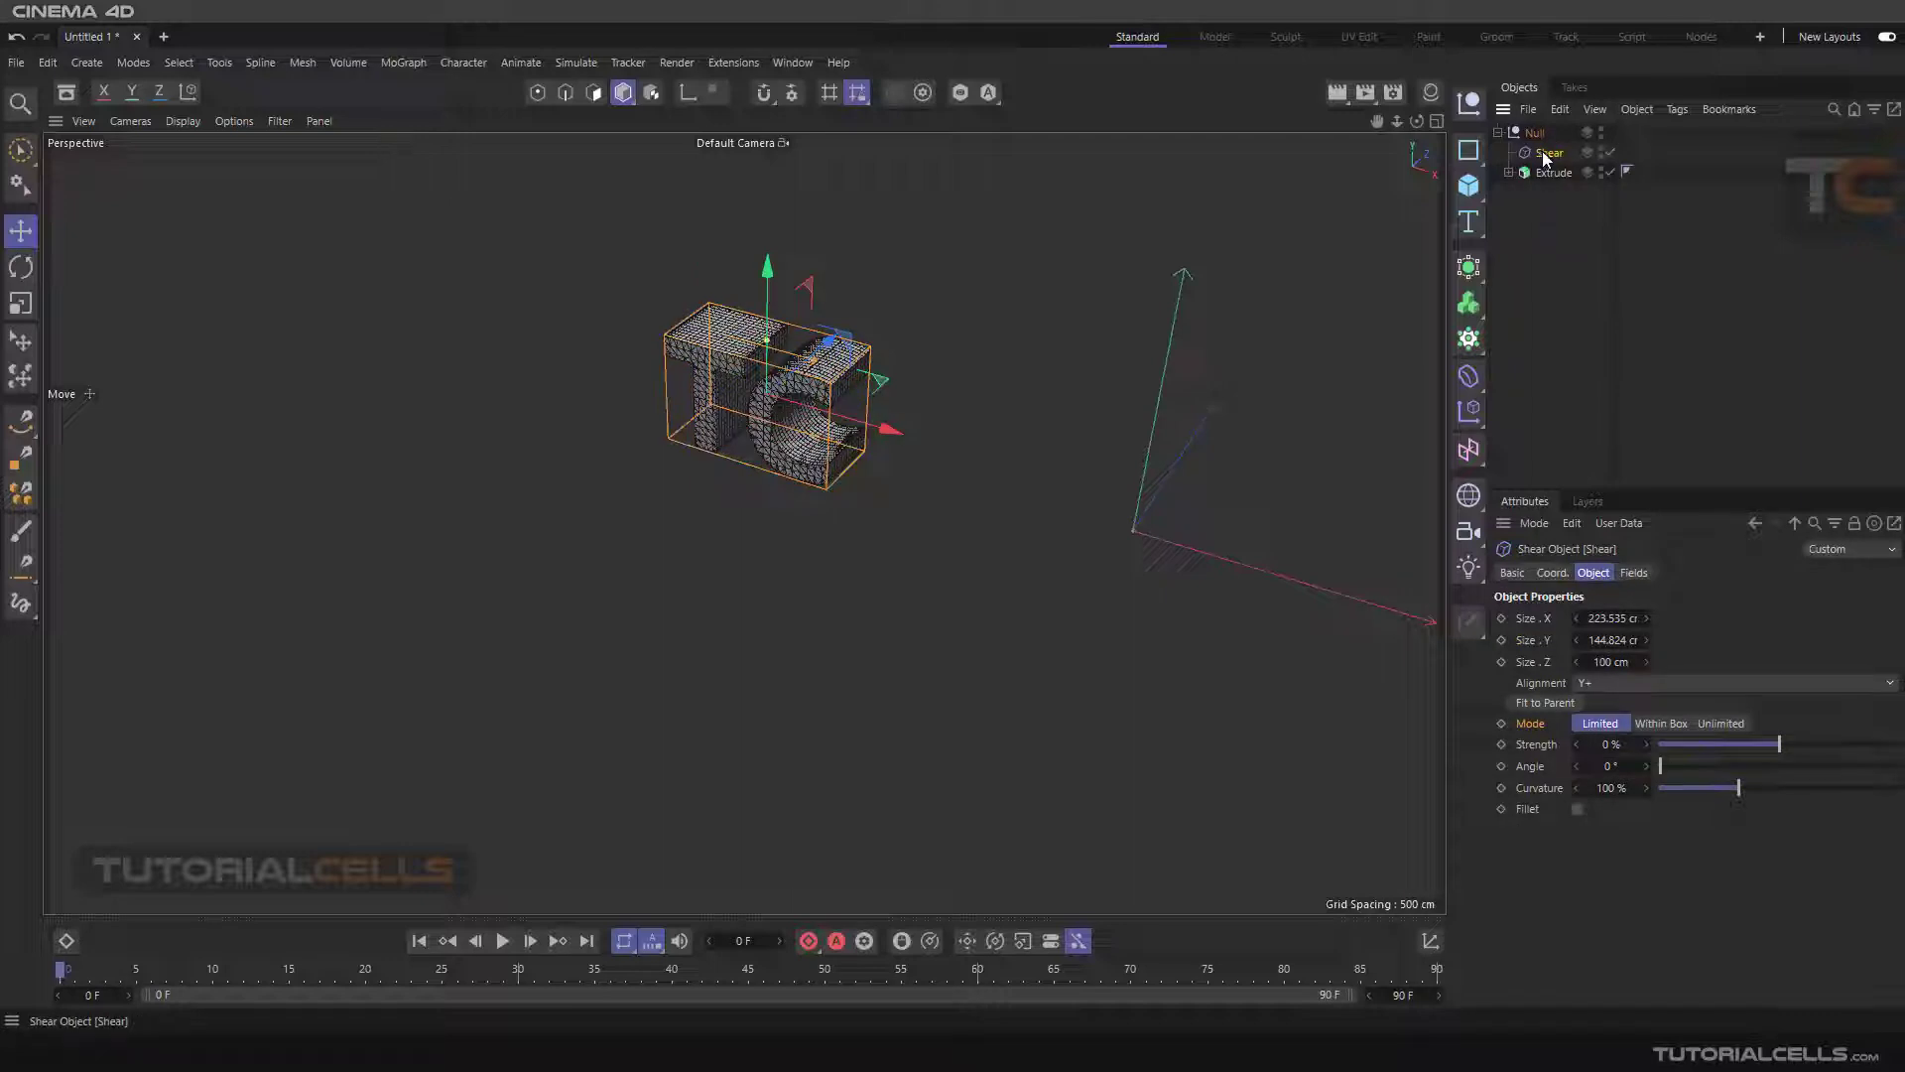
{"action": "left_click_drag", "start_coordinate": [1547, 178], "coordinate": [1547, 177]}
- Set the Shear Strength to 12% for a slight bend in the TC text
{"action": "left_click_drag", "start_coordinate": [1777, 747], "coordinate": [1793, 744]}
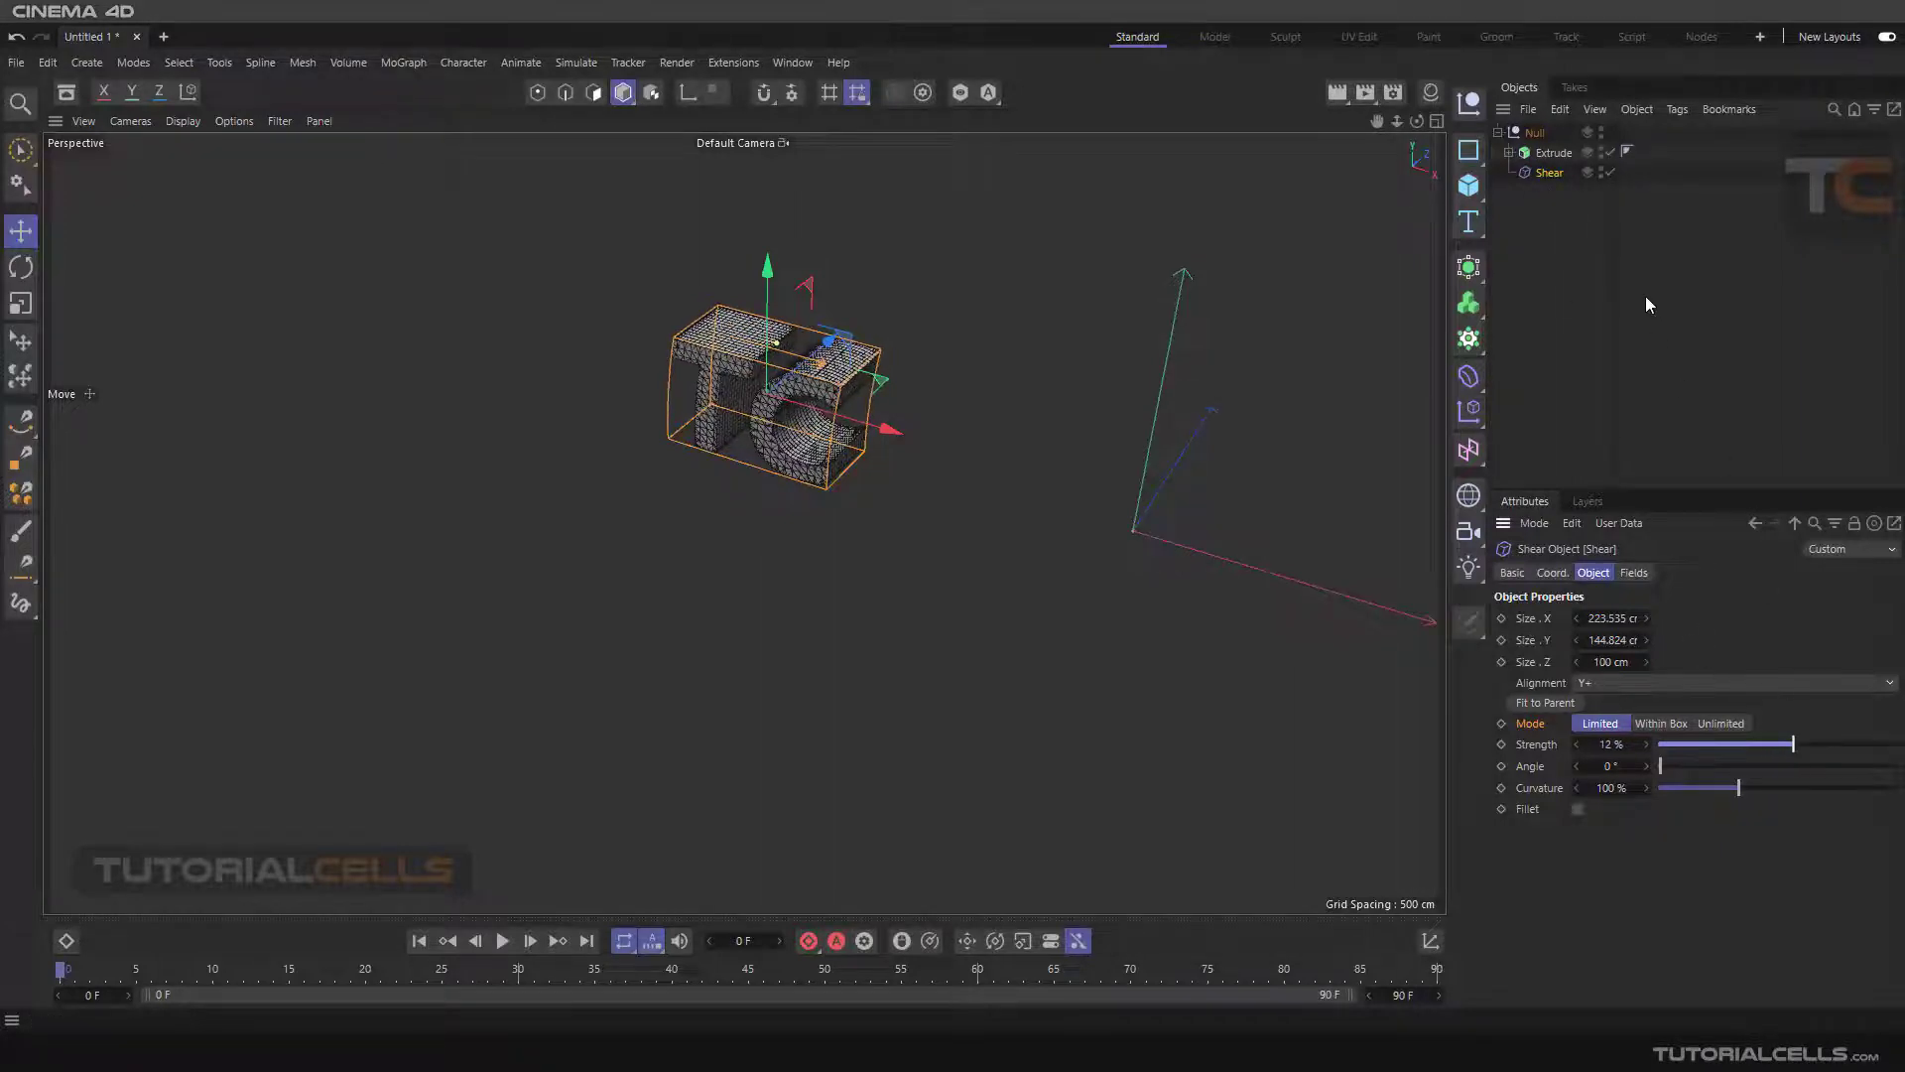
{"action": "left_click", "coordinate": [1550, 153]}
{"action": "left_click", "coordinate": [1546, 173]}
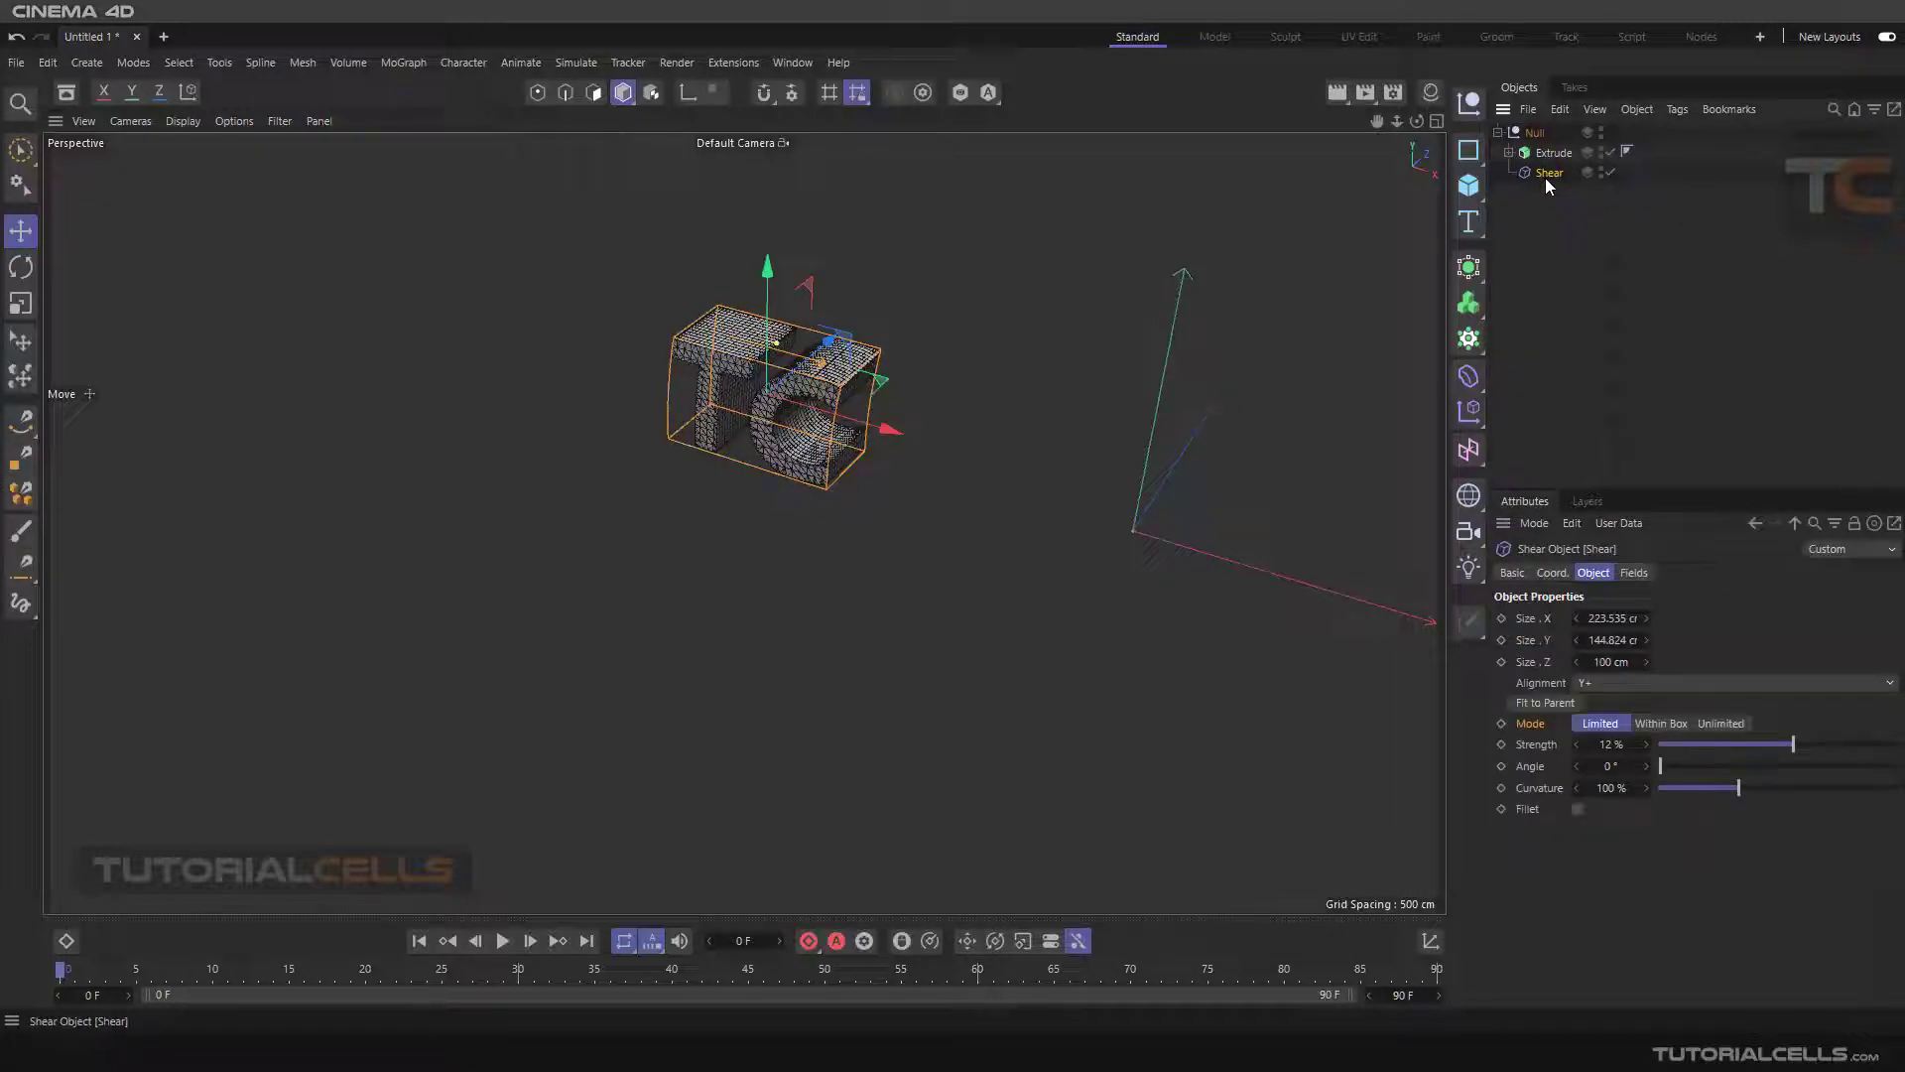